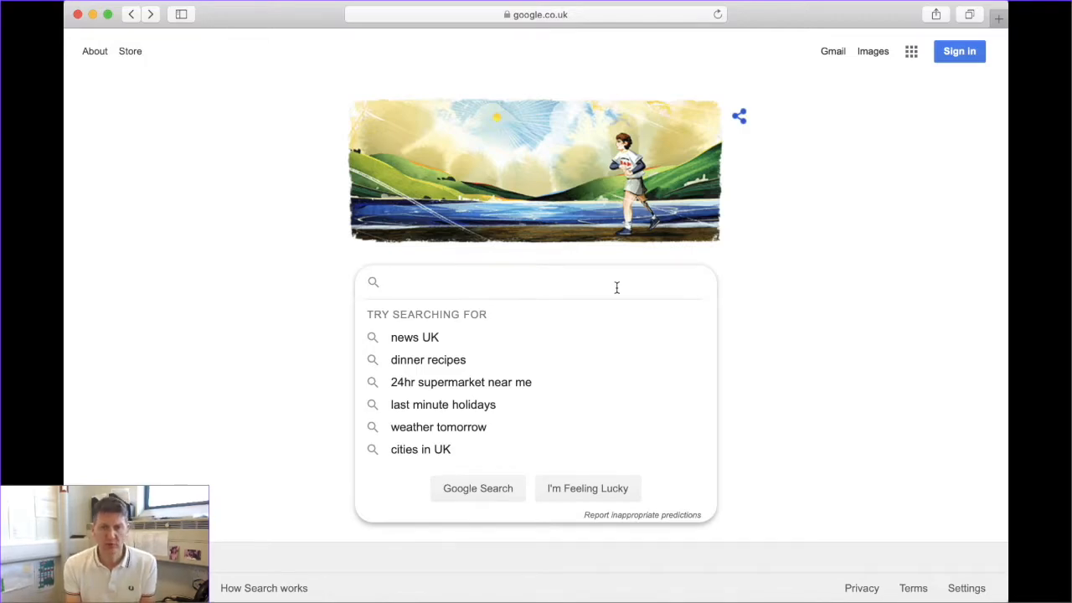
# Search Google for 'qmplus' and open the QMplus site from the results
pyautogui.write('qm')
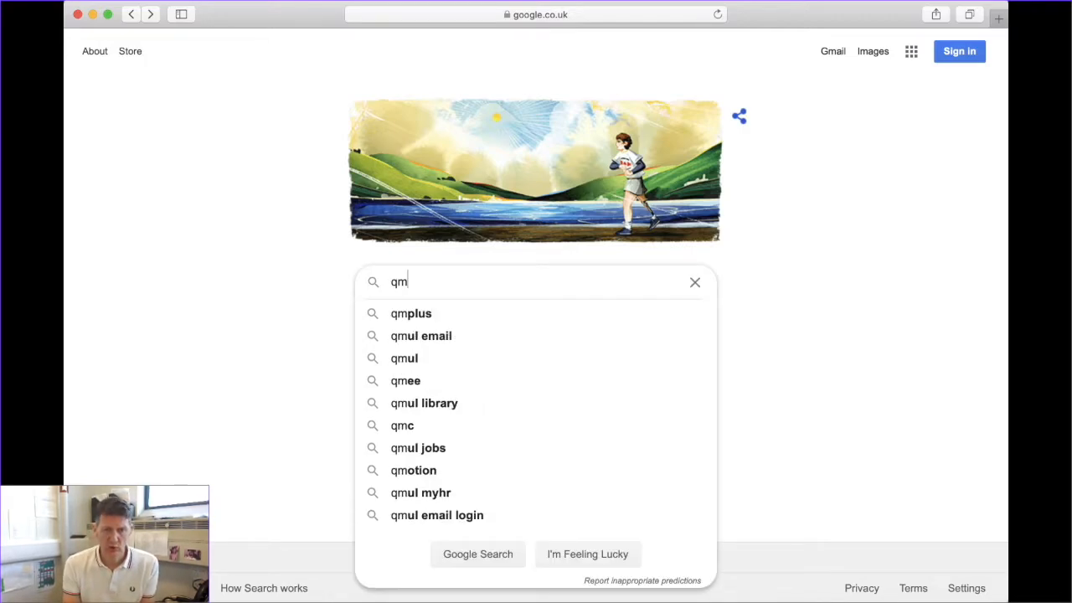
pyautogui.write('plus')
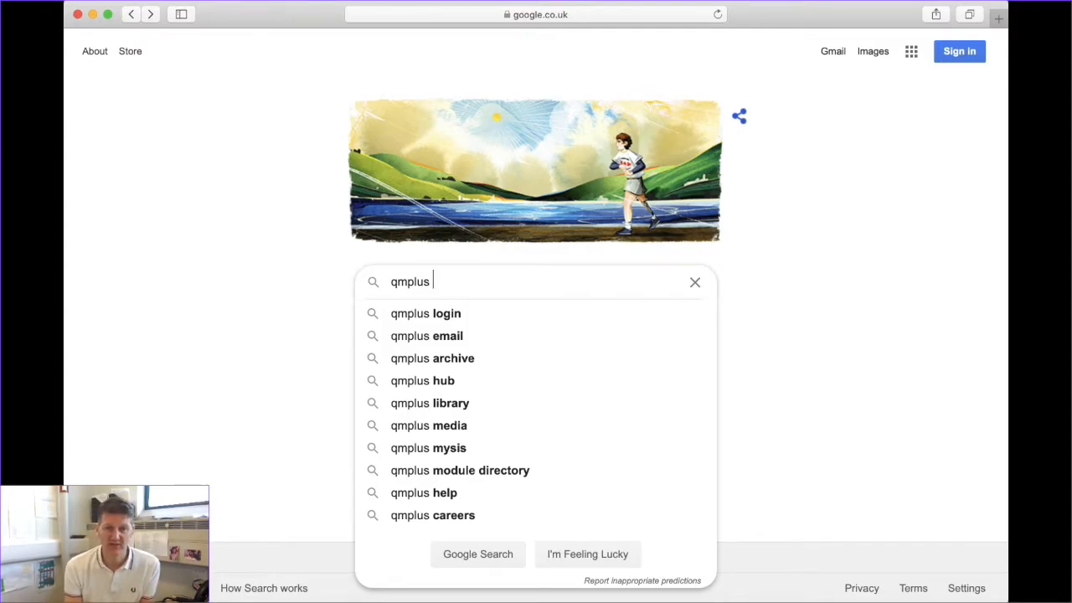
pyautogui.press('Return')
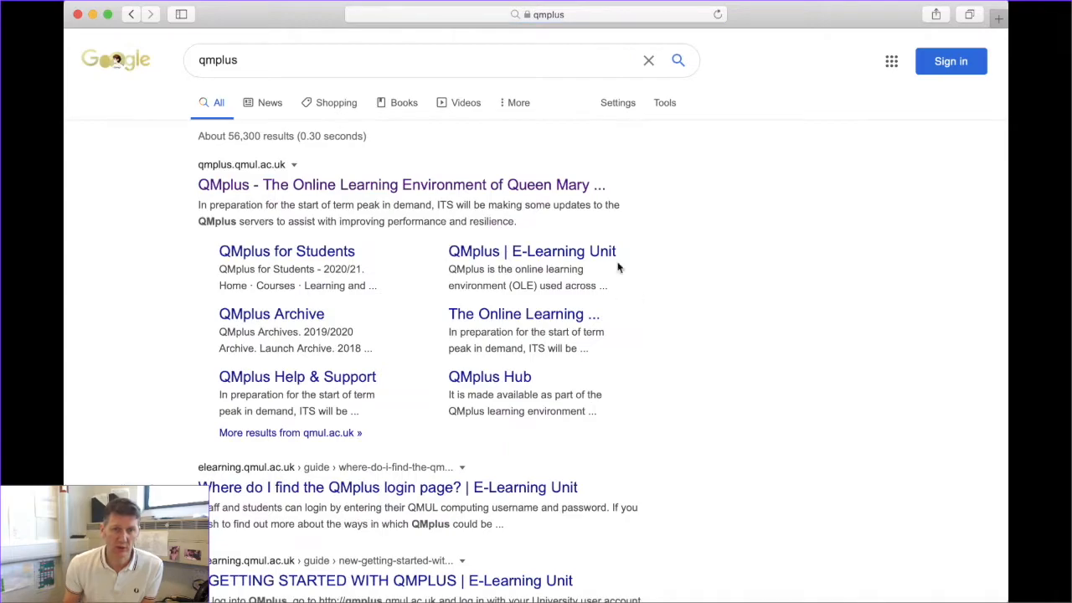
pyautogui.click(330, 184)
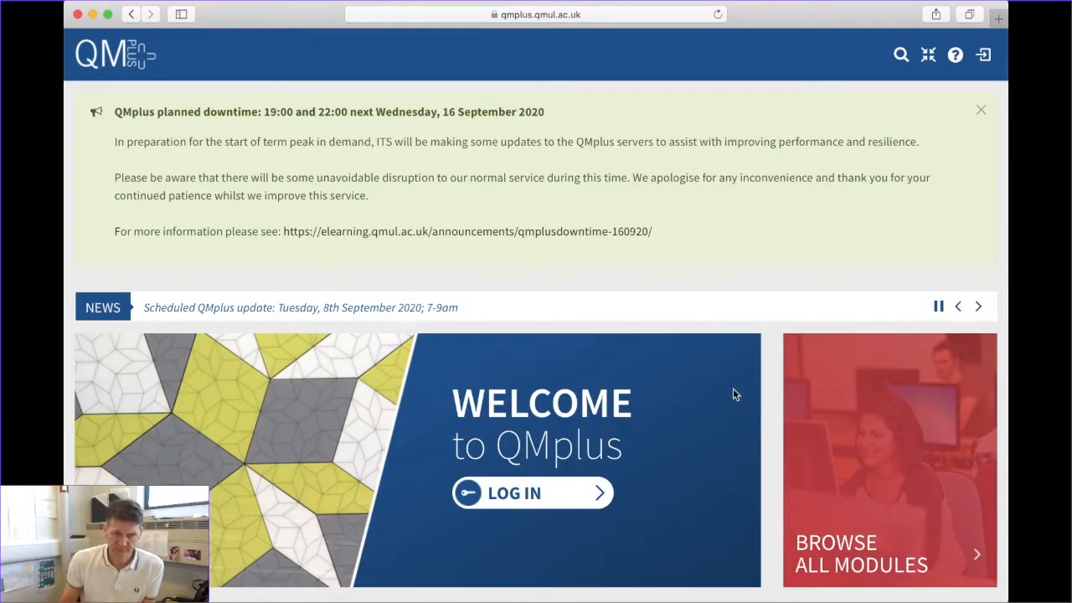
# Dismiss the planned downtime notice and sign in to QMplus with the username and password
pyautogui.click(978, 113)
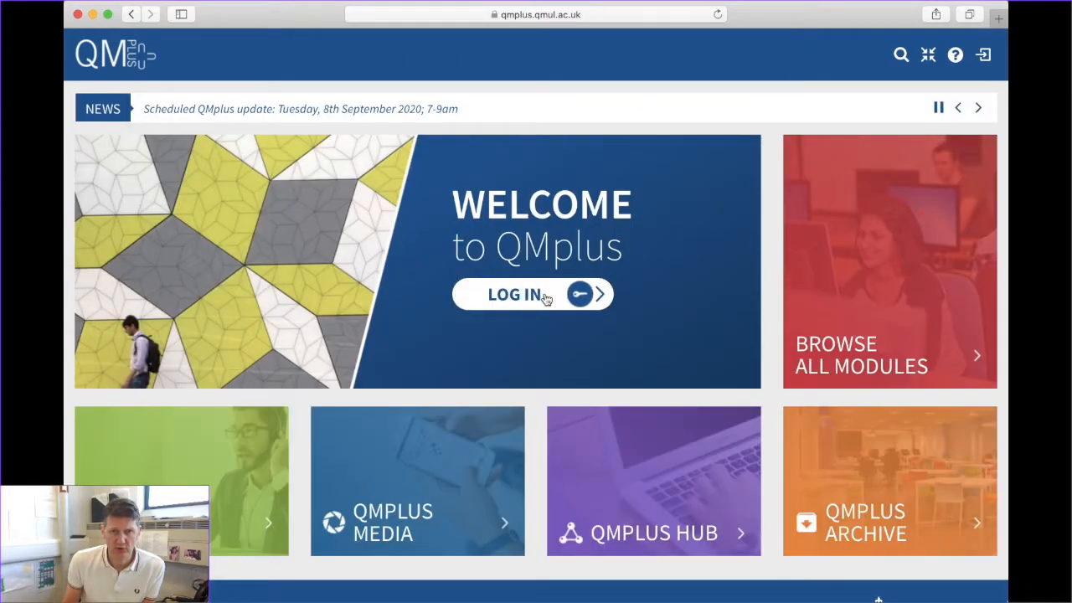
pyautogui.click(469, 304)
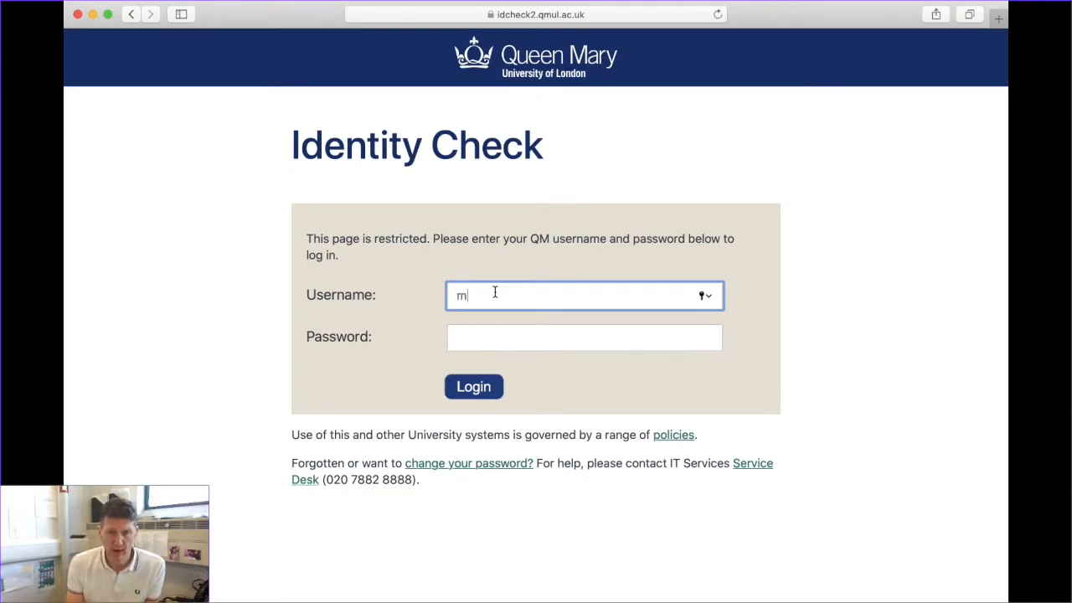
pyautogui.press('Tab')
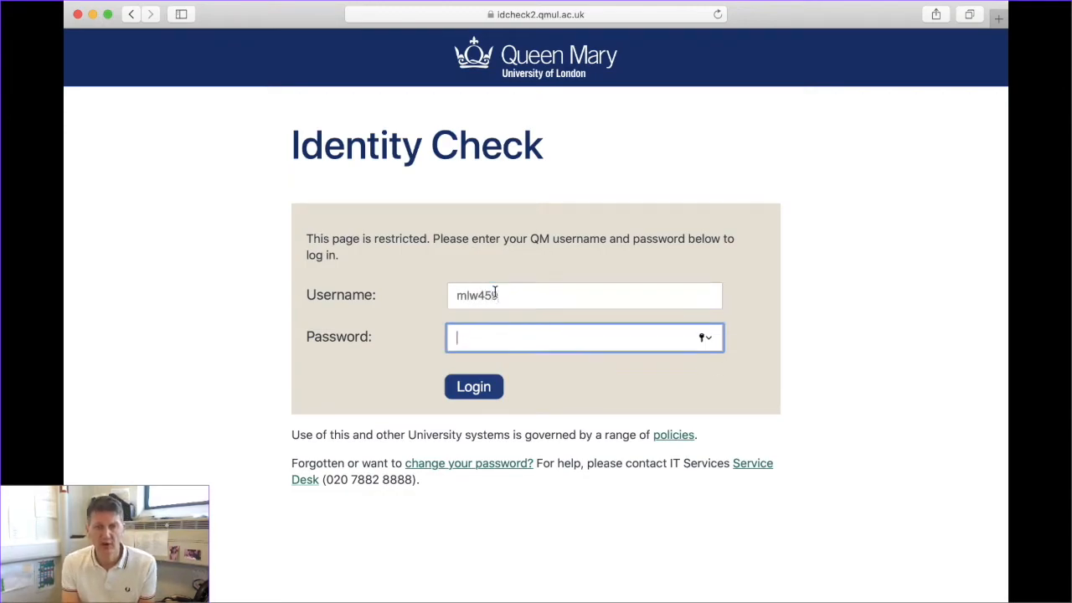
pyautogui.write('••')
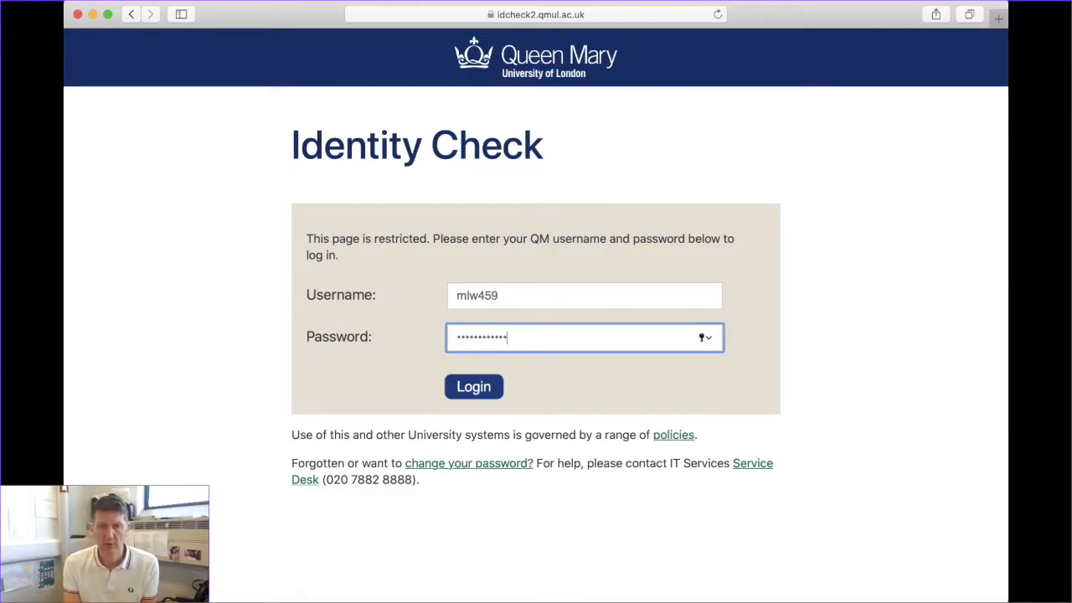
pyautogui.click(467, 394)
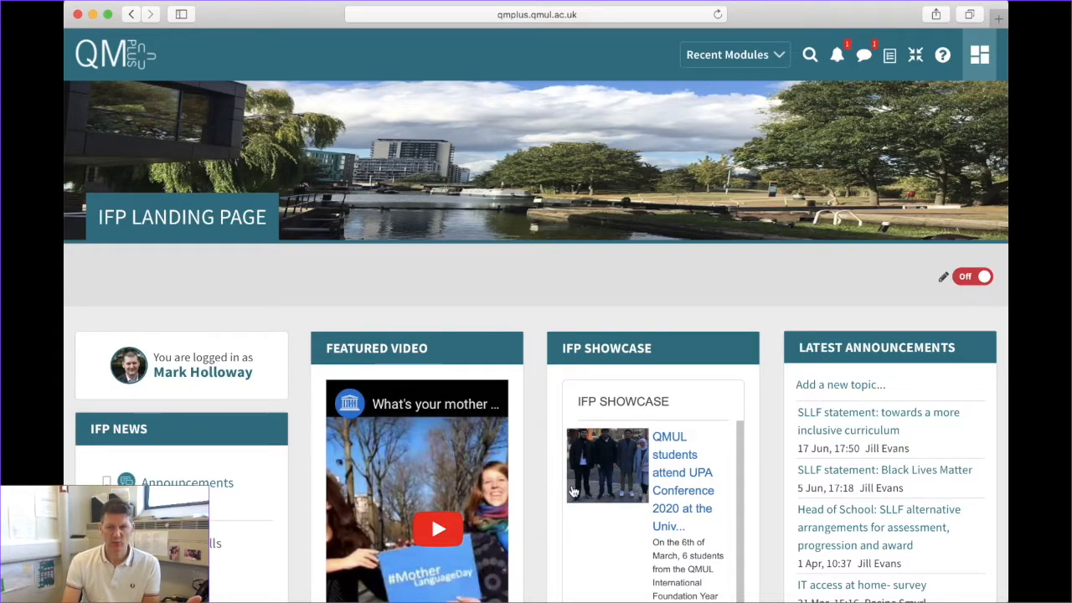
# Browse down the IFP Landing Page and back up, then open the personal QMplus dashboard
pyautogui.scroll(-1, 567, 498)
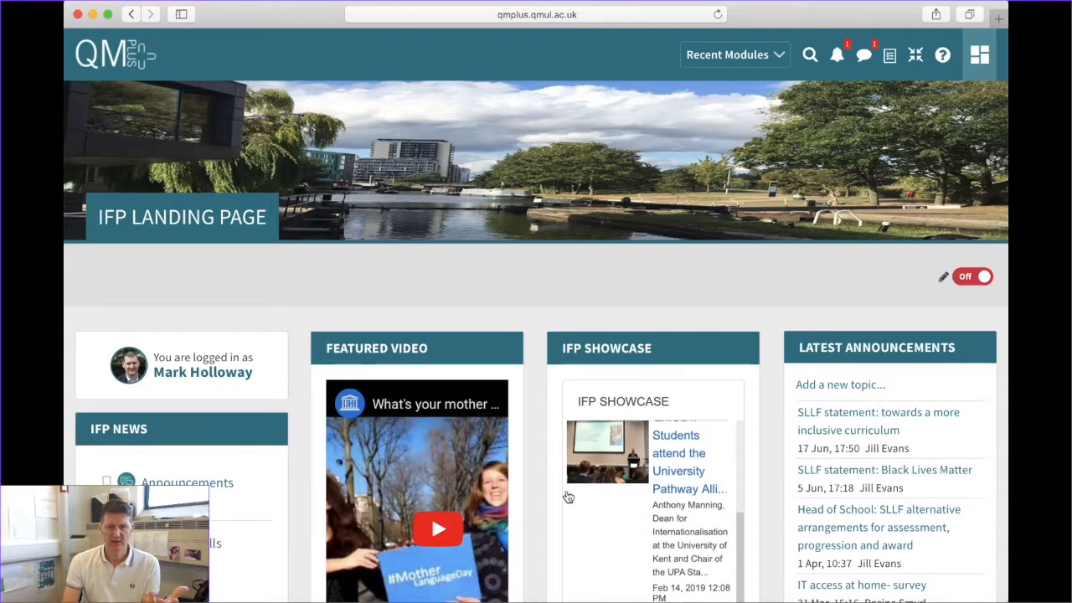
pyautogui.scroll(-10, 509, 367)
pyautogui.scroll(-2, 508, 367)
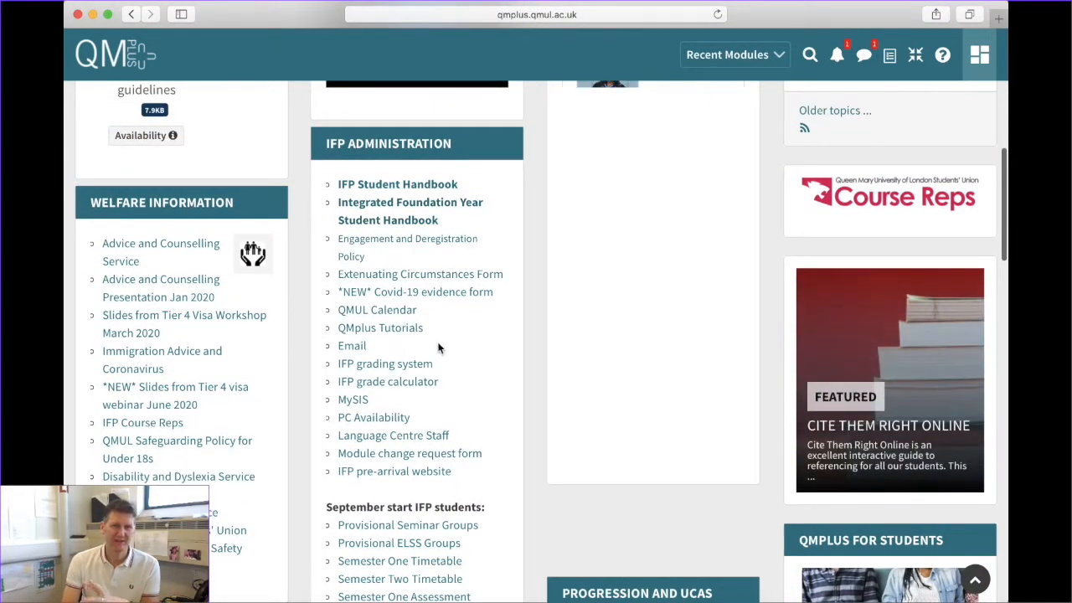
pyautogui.scroll(-4, 423, 368)
pyautogui.scroll(2, 269, 295)
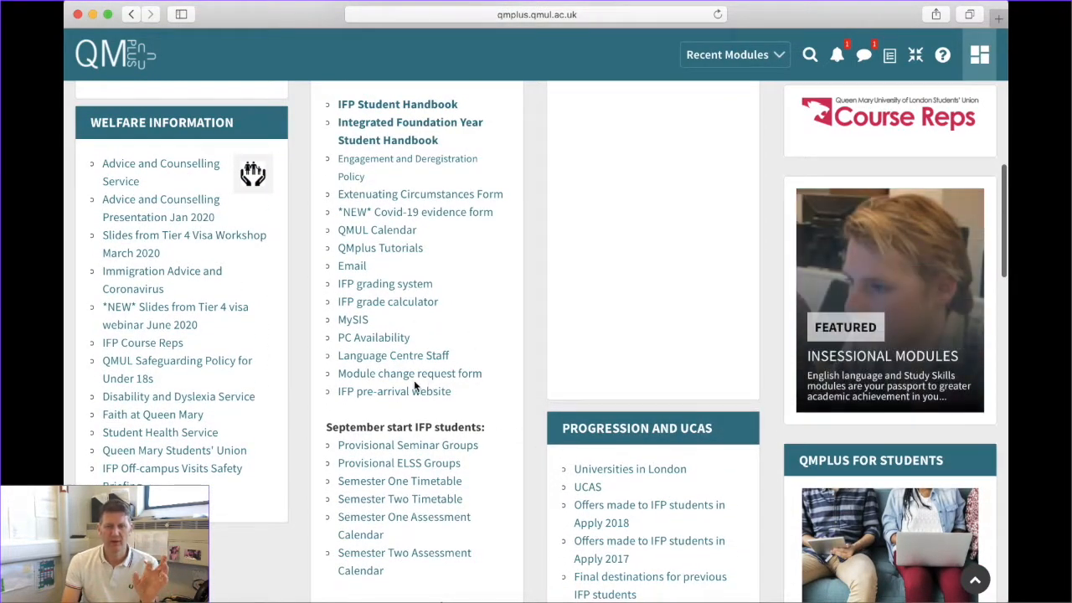
pyautogui.scroll(8, 413, 383)
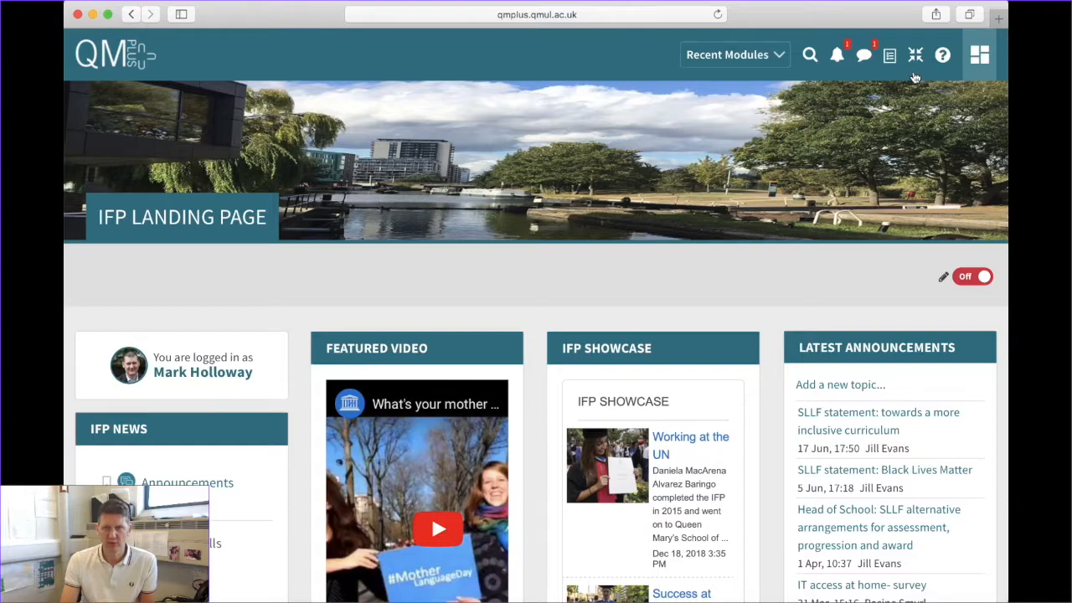
pyautogui.click(980, 56)
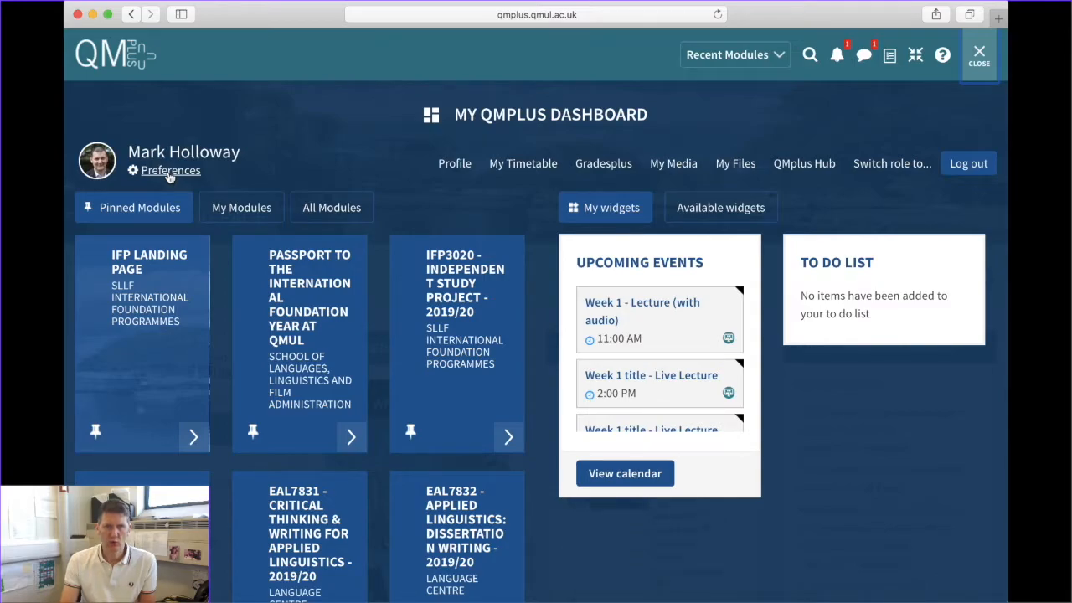
# Edit the profile under Preferences to set the Landing Page to IFP-Home and save it
pyautogui.click(170, 171)
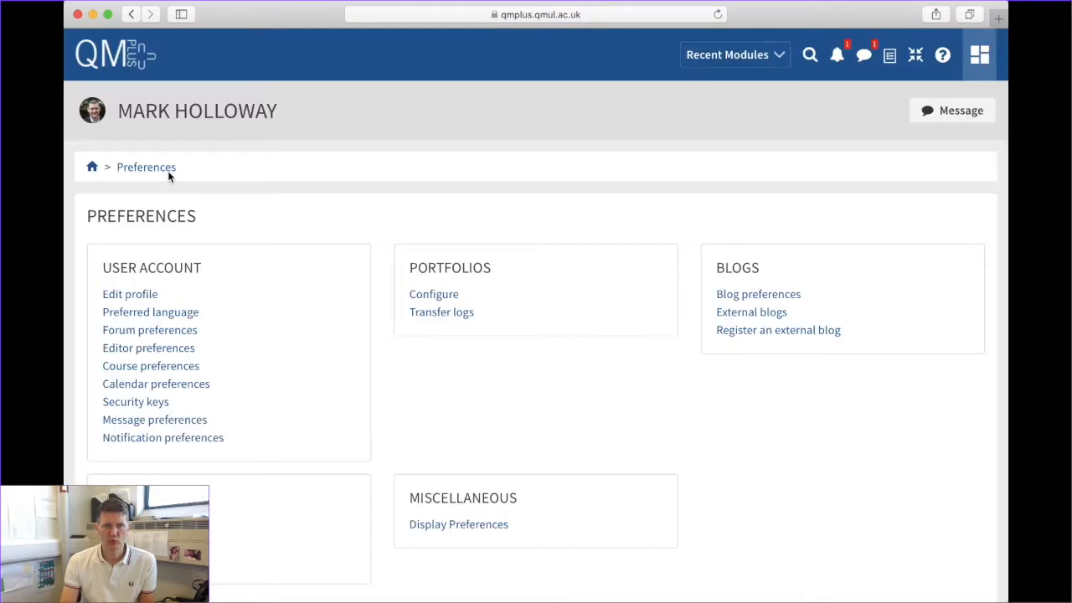
pyautogui.click(136, 295)
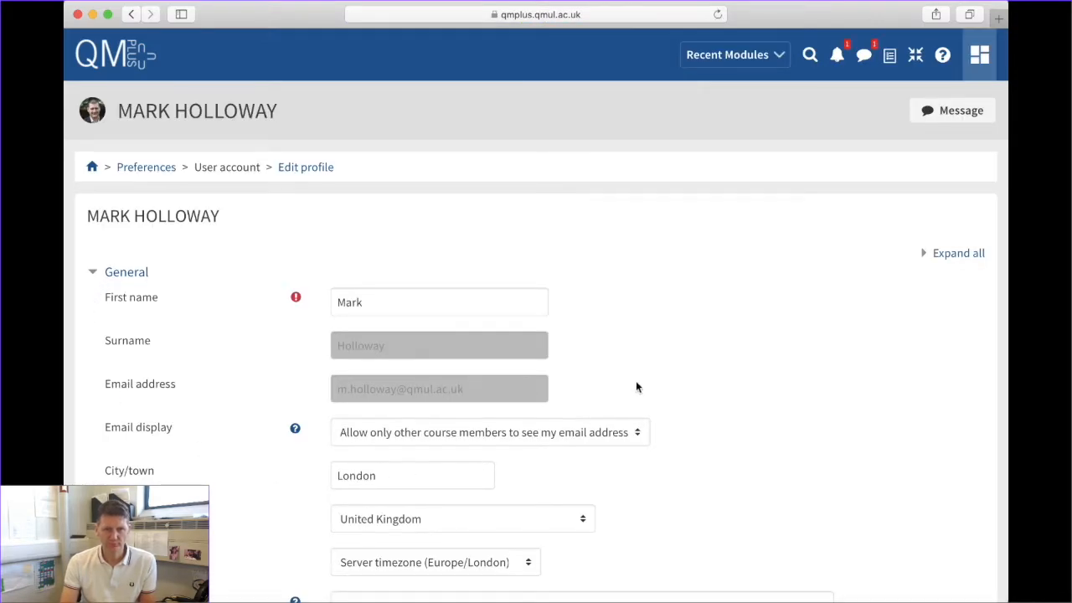
pyautogui.scroll(-3, 712, 431)
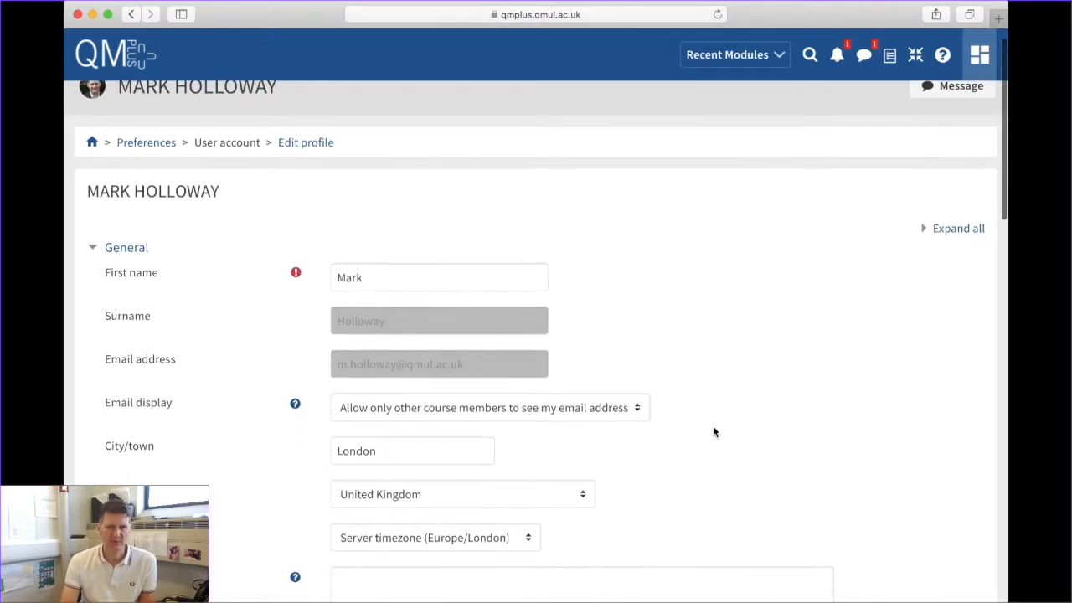
pyautogui.scroll(-10, 712, 431)
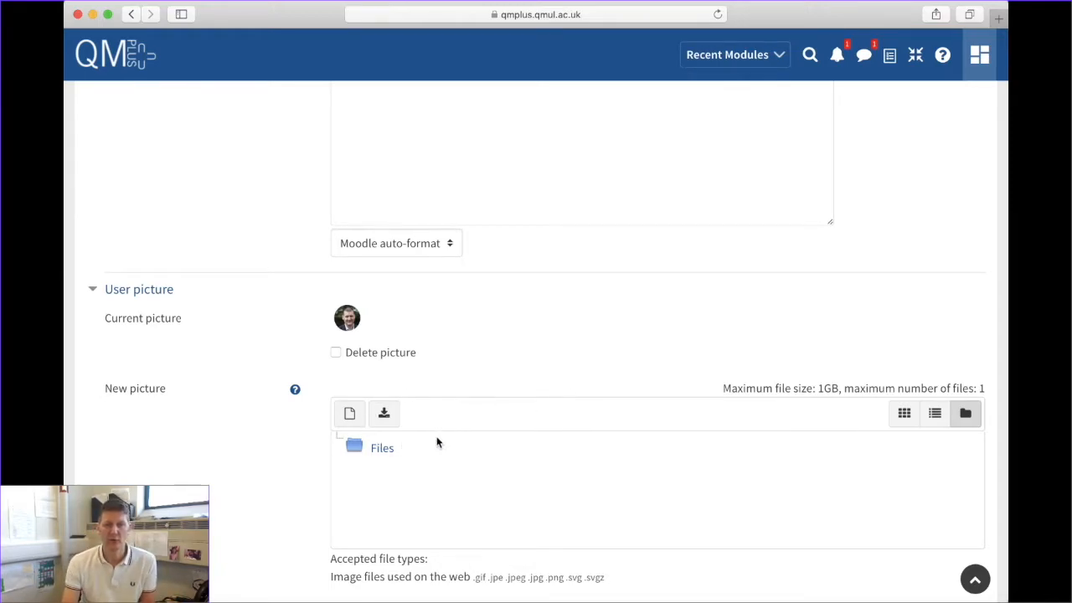
pyautogui.scroll(-3, 437, 441)
pyautogui.scroll(-4, 437, 441)
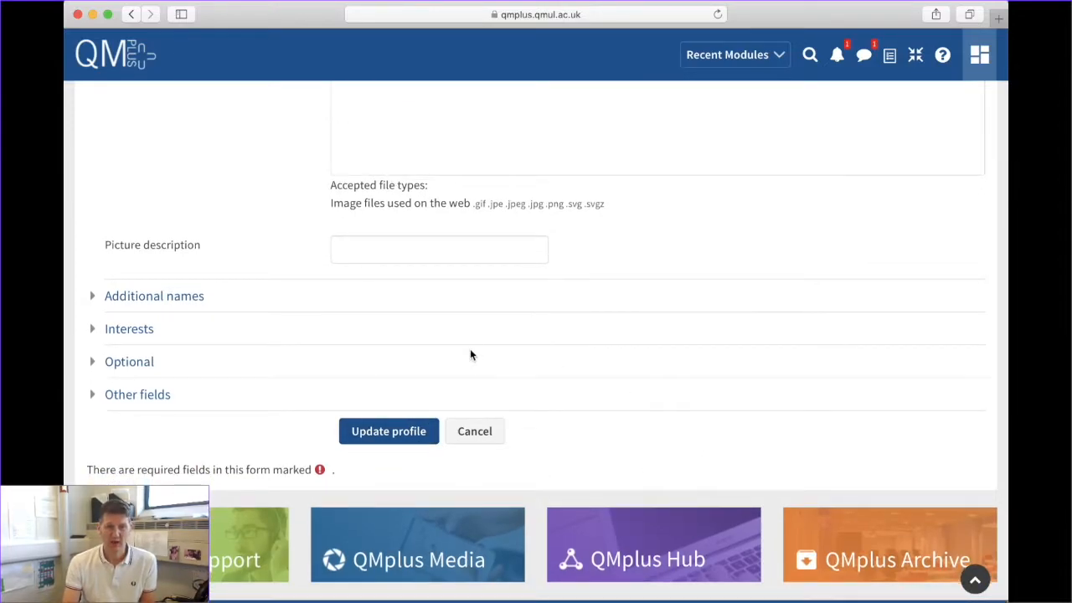
pyautogui.scroll(15, 470, 355)
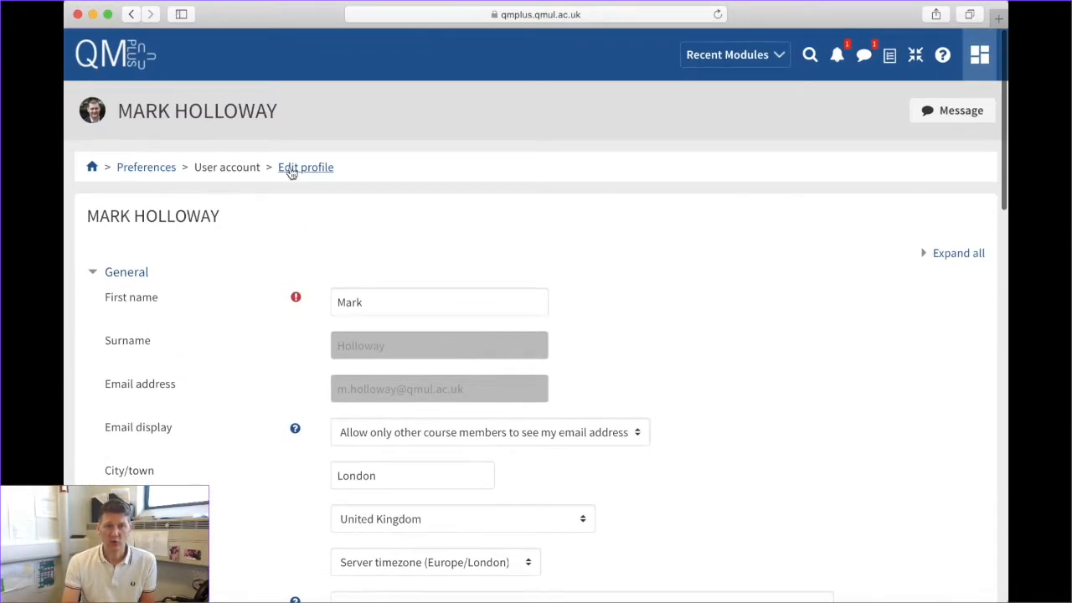
pyautogui.scroll(-10, 321, 351)
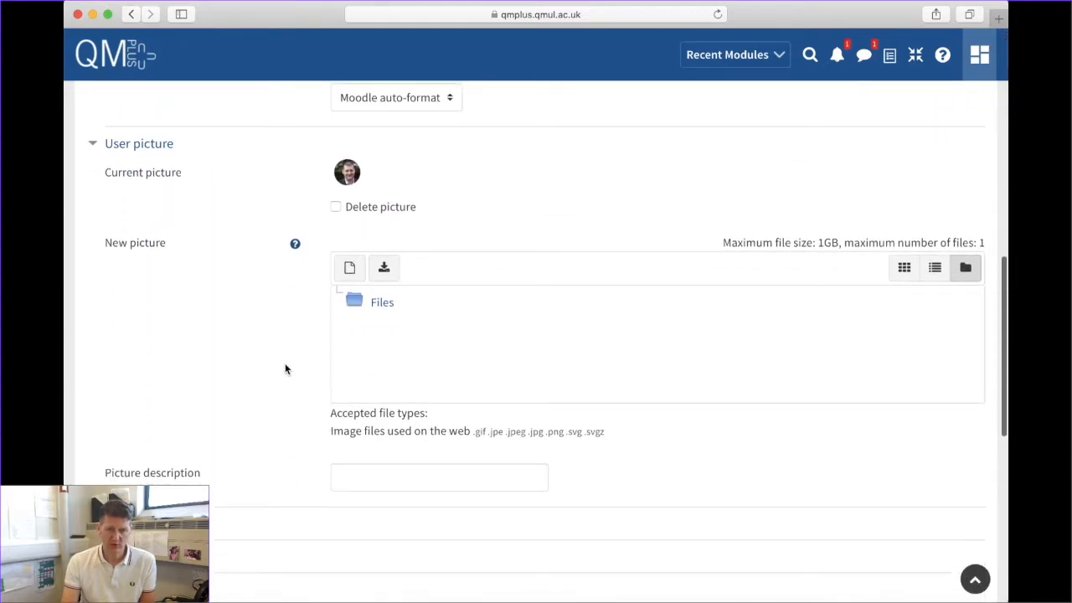
pyautogui.scroll(-5, 285, 369)
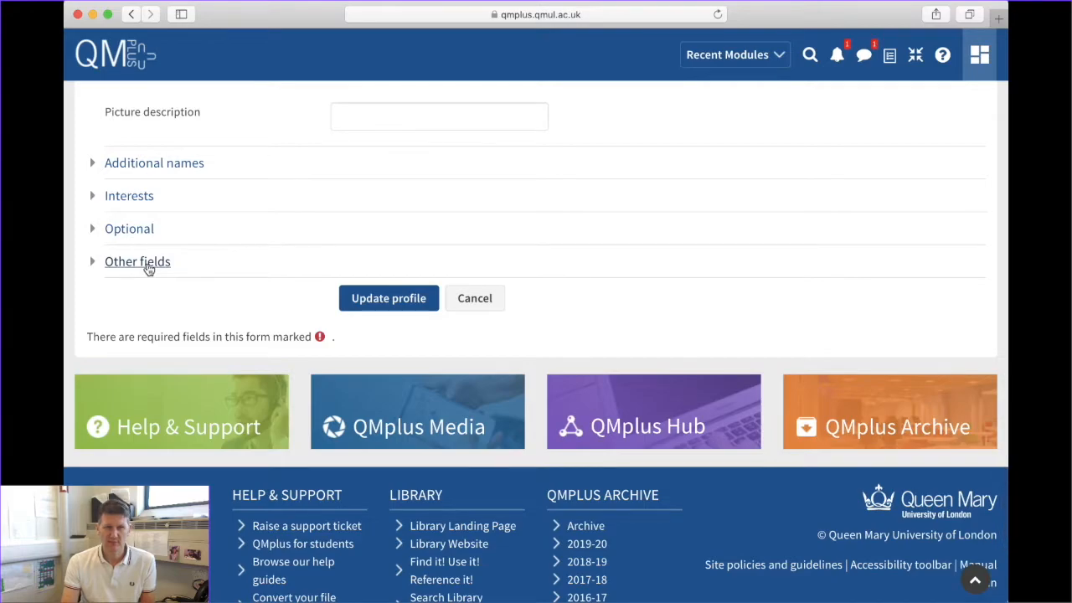
pyautogui.click(149, 266)
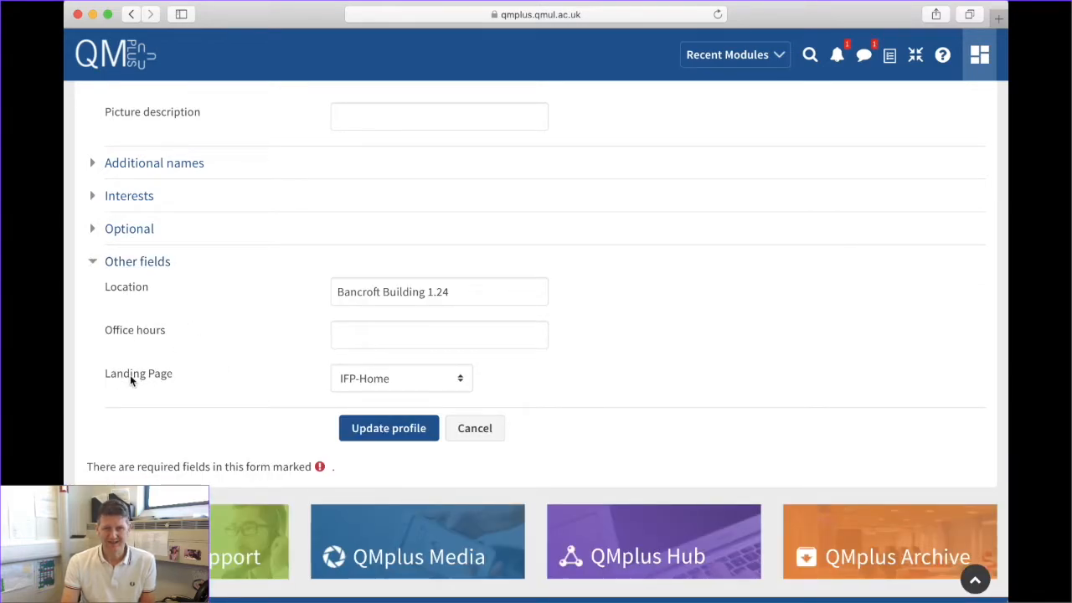
pyautogui.click(462, 379)
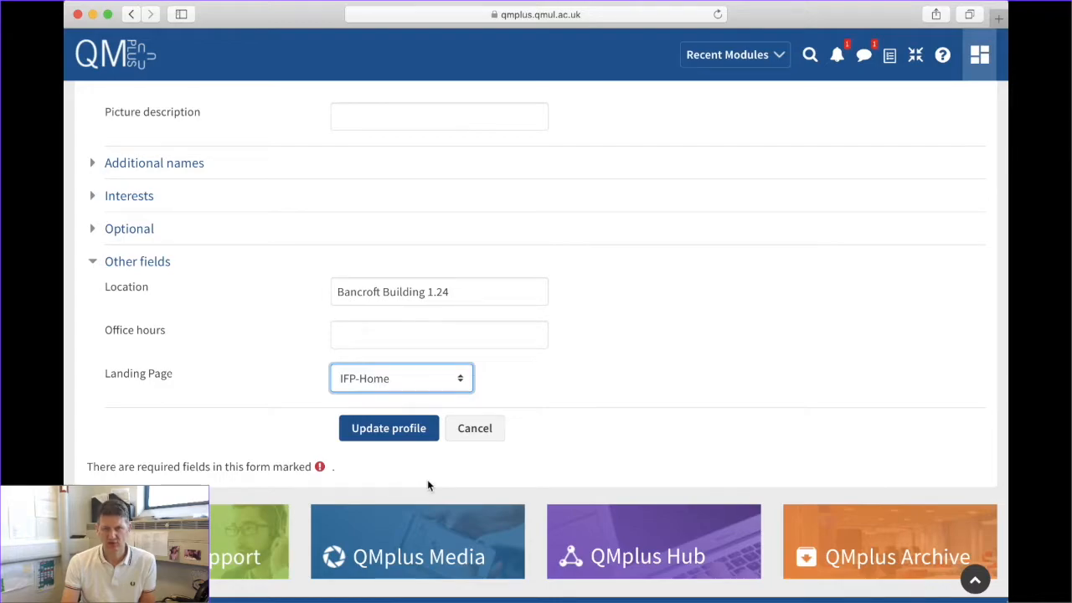
pyautogui.click(386, 428)
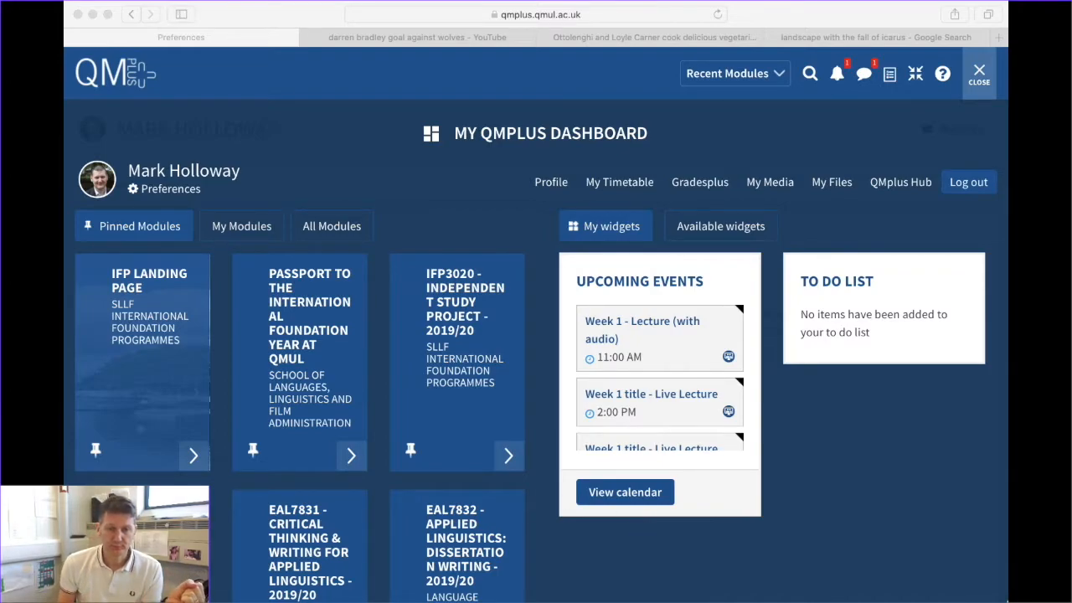
# Refocus the browser and go to QMplus Hub from the dashboard
pyautogui.click(891, 601)
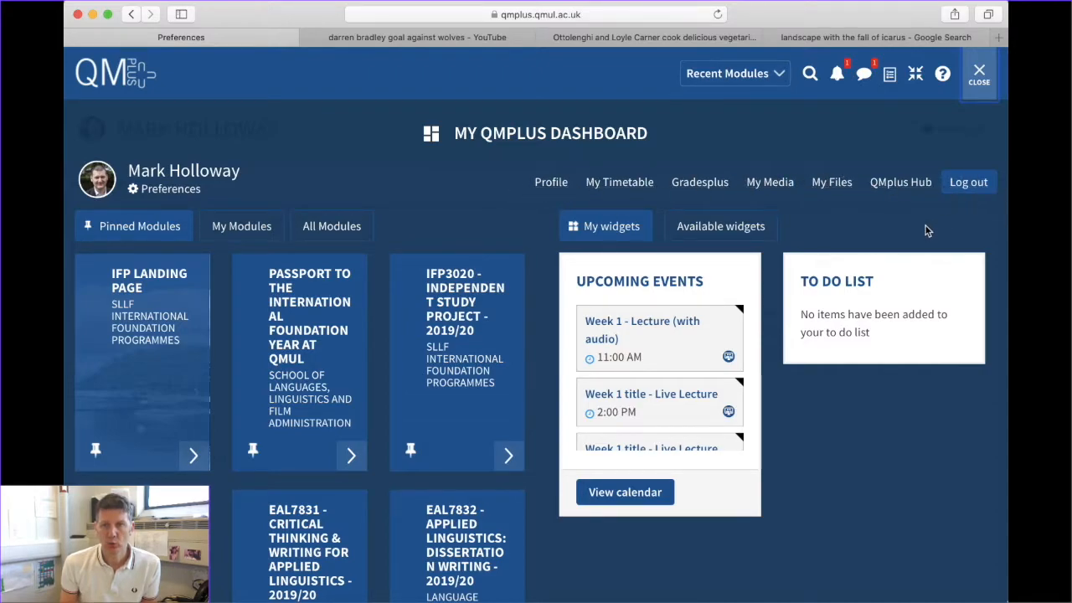
pyautogui.click(894, 185)
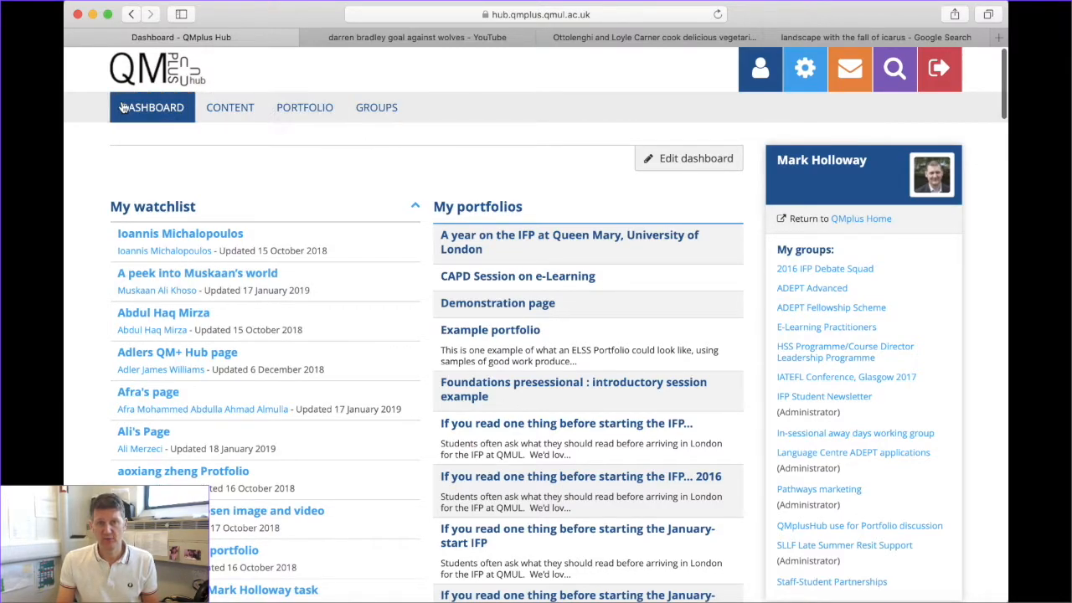
# Add a new single Page under Portfolio's Pages and collections
pyautogui.click(300, 109)
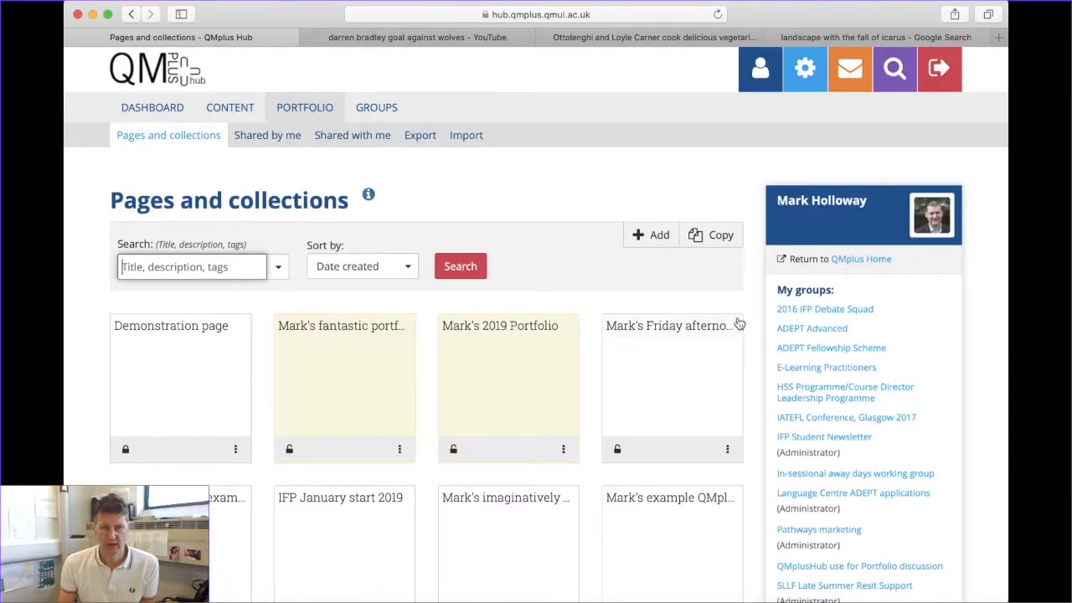
pyautogui.click(654, 238)
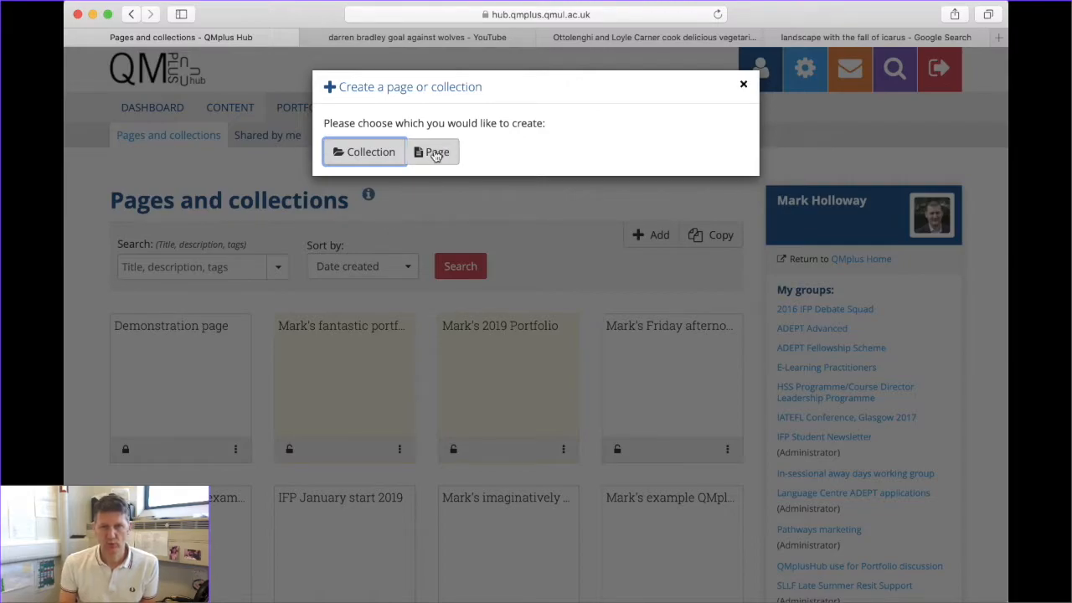
pyautogui.click(435, 154)
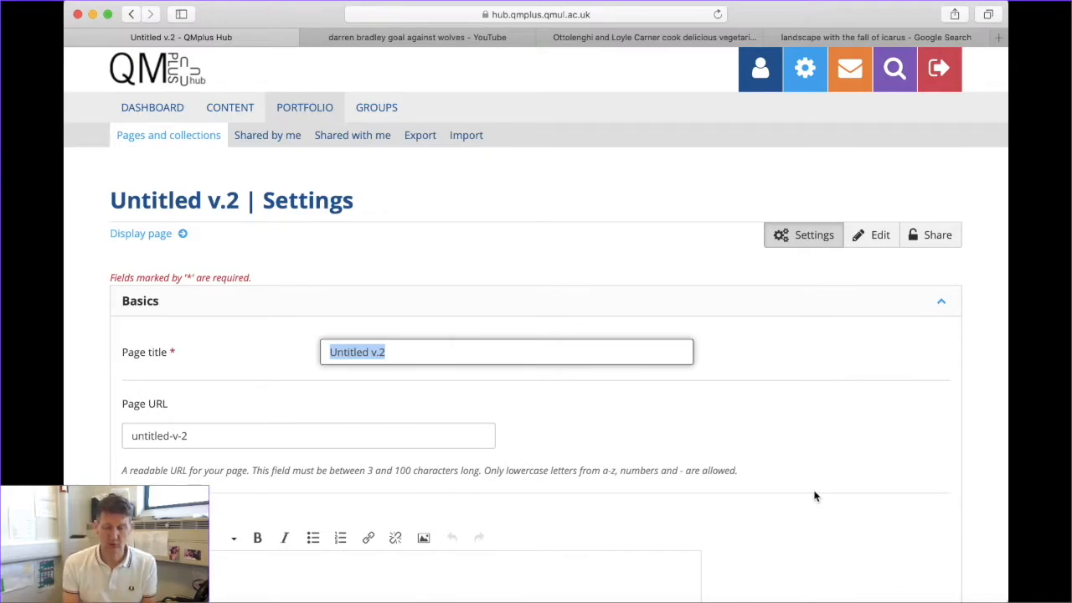
# Title the page as the owner's Portfolio for Orientation 2020, fixing the misspelling
pyautogui.write('Mar')
pyautogui.write("k Holloway's P")
pyautogui.write('ortoflio')
pyautogui.press('BackSpace')
pyautogui.press('BackSpace')
pyautogui.press('BackSpace')
pyautogui.press('BackSpace')
pyautogui.press('BackSpace')
pyautogui.press('BackSpace')
pyautogui.write('folio for Or')
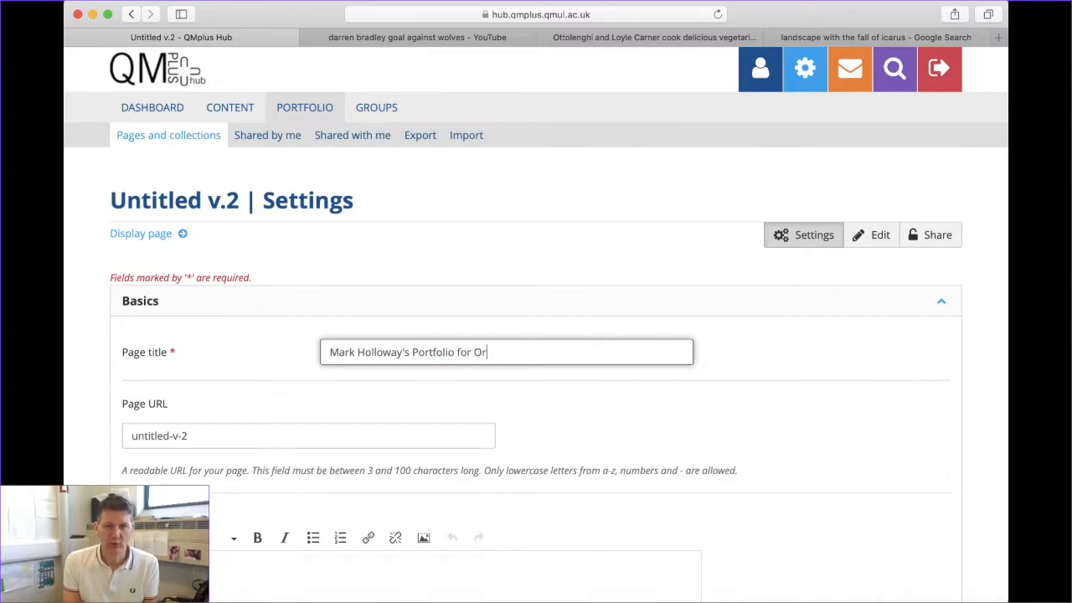
pyautogui.write('ientation 2020')
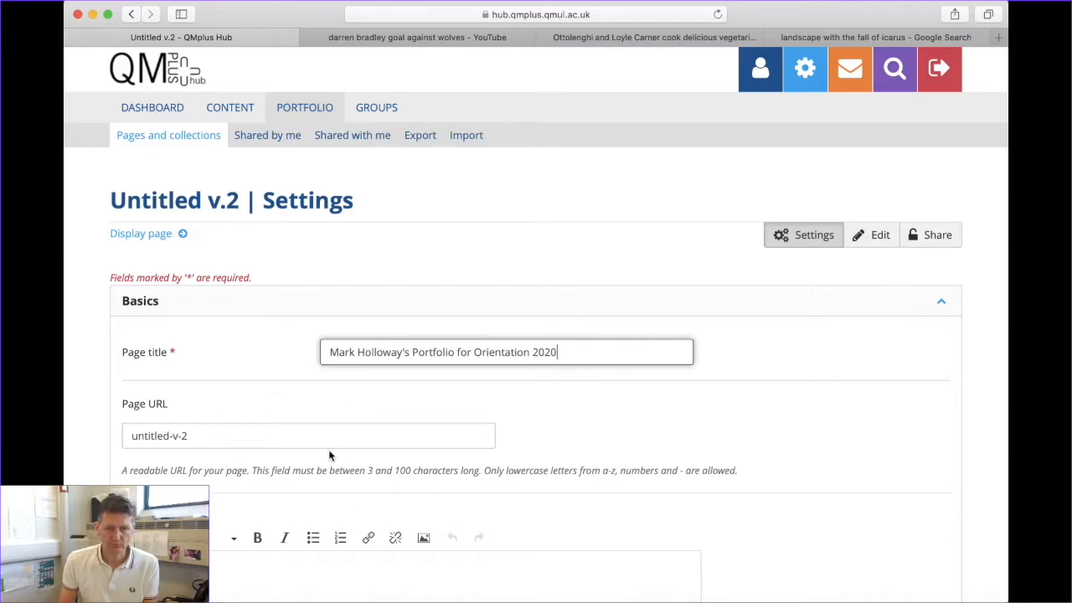
# Review the Layout row options and save the page settings
pyautogui.scroll(-10, 330, 456)
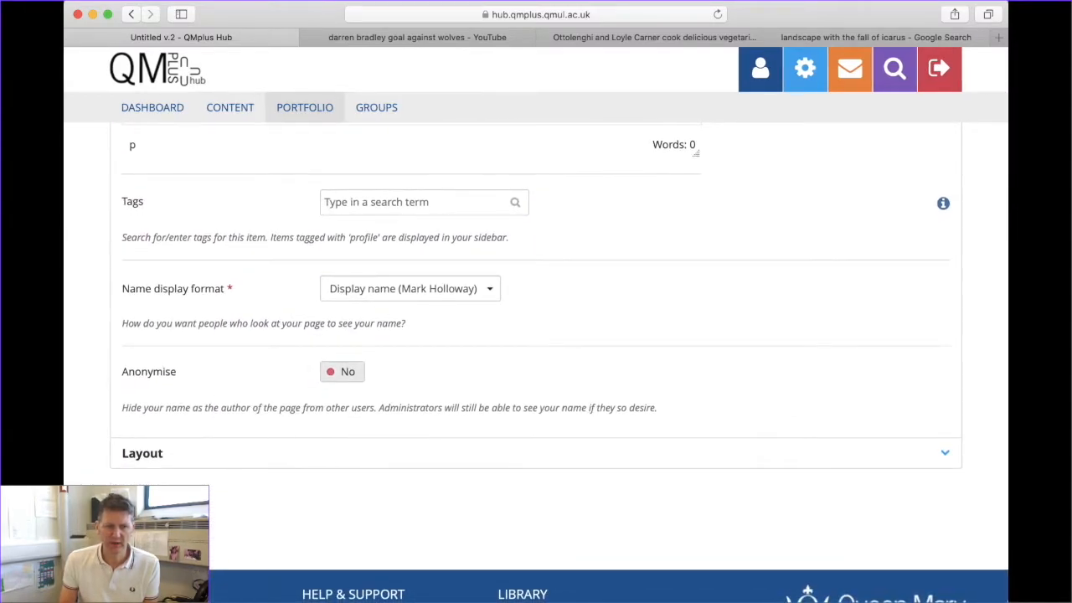
pyautogui.click(162, 459)
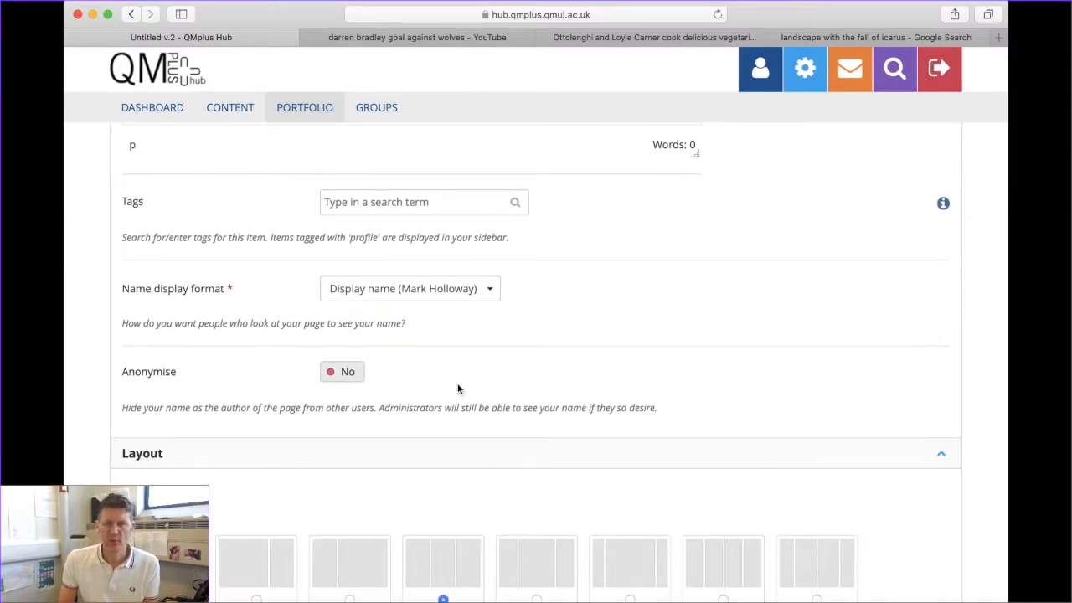
pyautogui.scroll(-5, 436, 381)
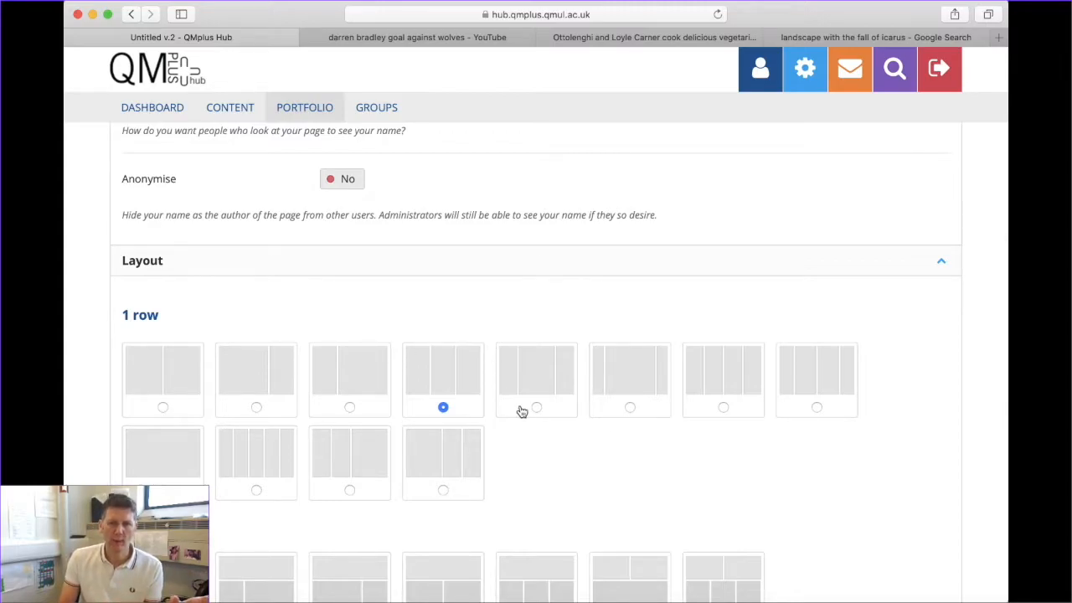
pyautogui.scroll(-2, 520, 423)
pyautogui.scroll(-2, 521, 432)
pyautogui.scroll(1, 520, 432)
pyautogui.scroll(-2, 520, 432)
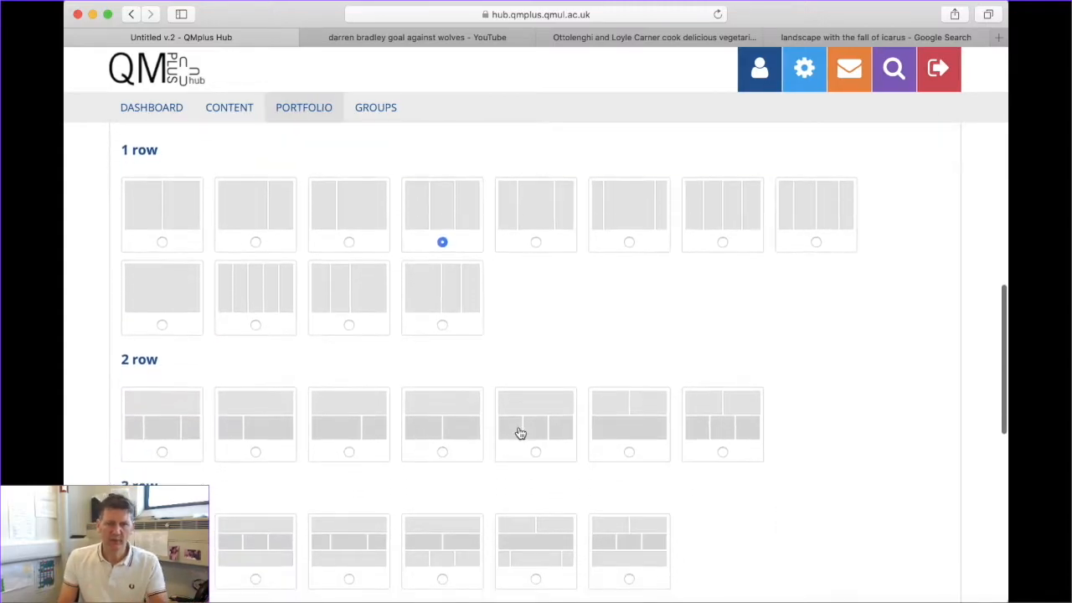
pyautogui.scroll(5, 520, 432)
pyautogui.scroll(-9, 519, 432)
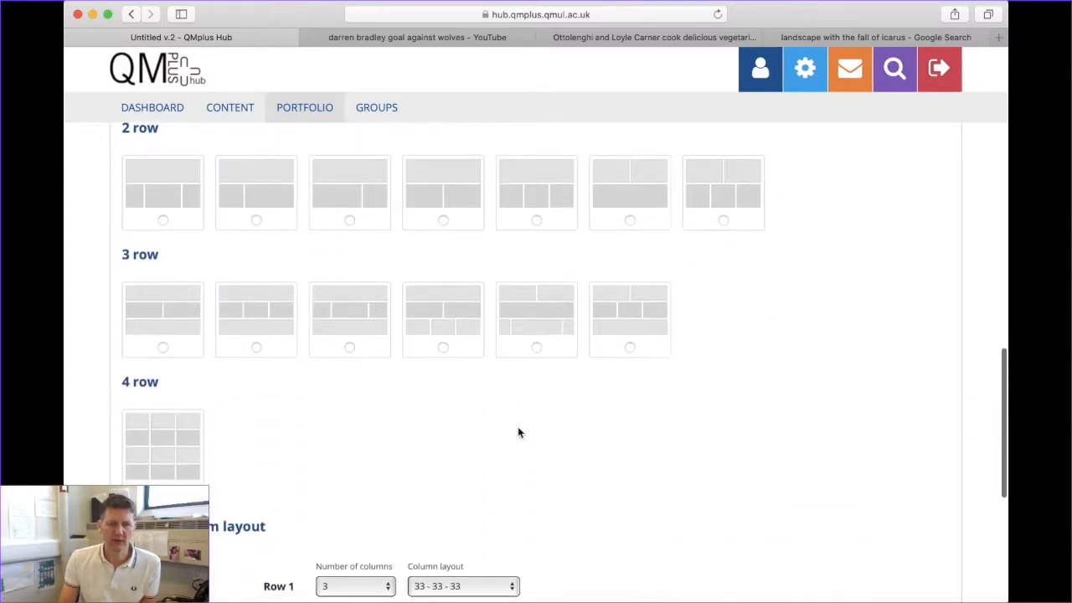
pyautogui.scroll(-2, 517, 432)
pyautogui.click(139, 503)
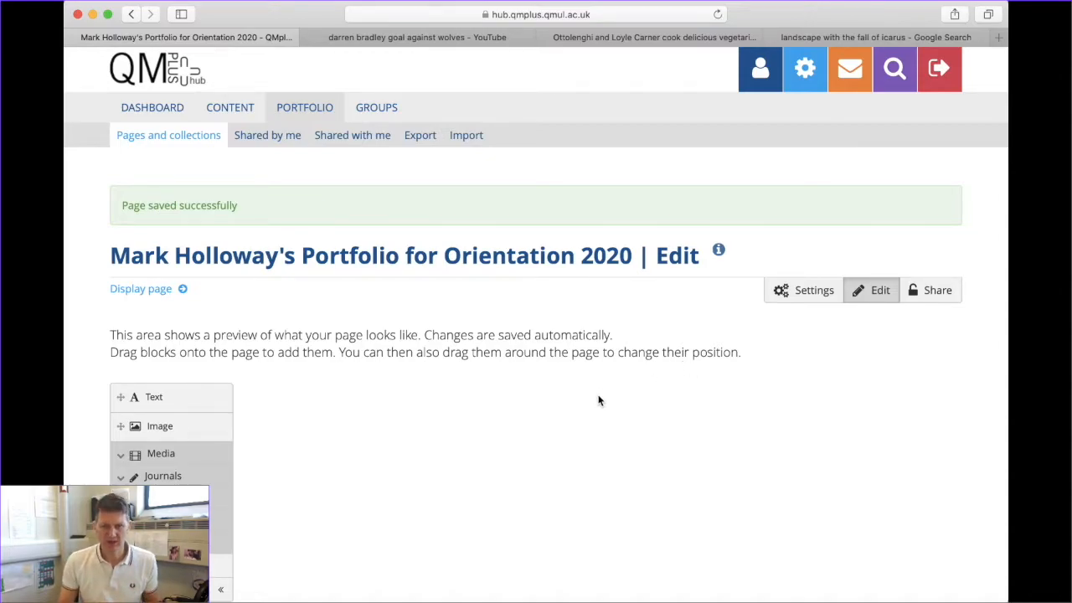
# Scroll through the page's block categories, then switch to the Icarus image search results
pyautogui.scroll(-2, 534, 430)
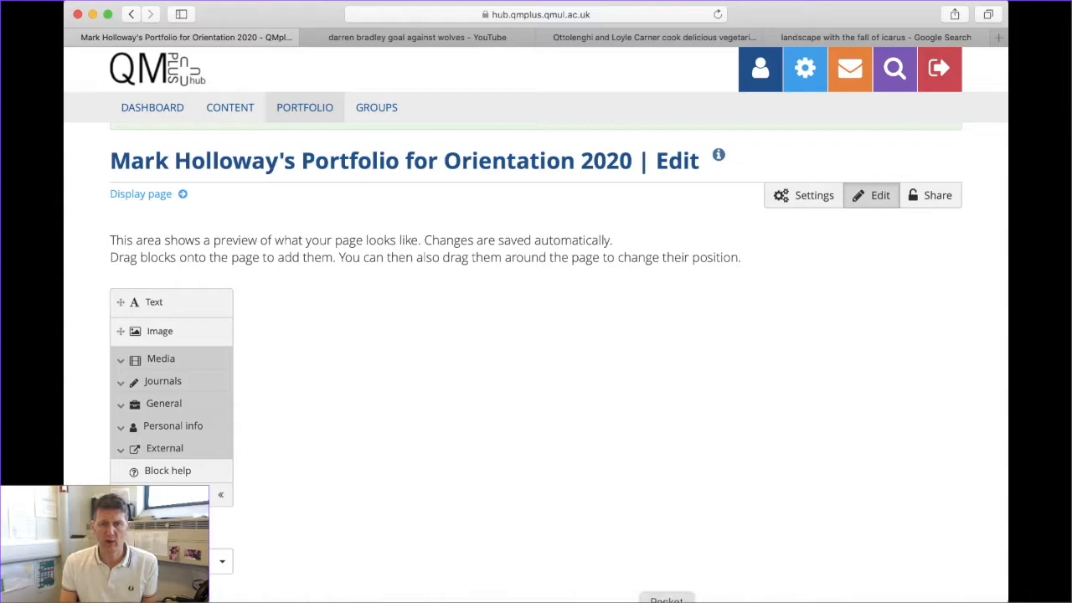
pyautogui.click(808, 37)
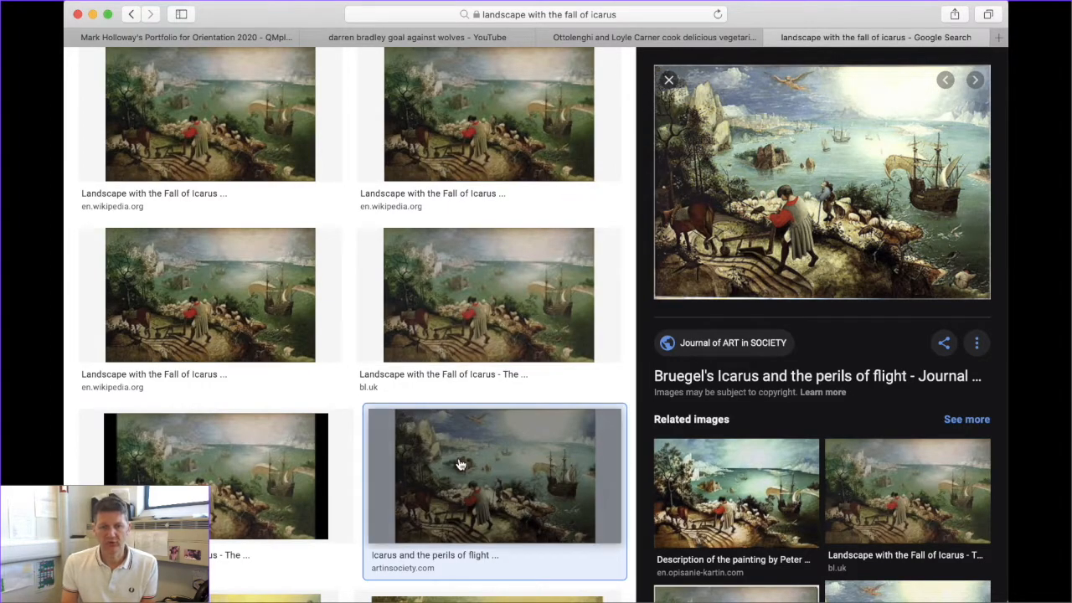
# Drag an Image block into the page's first column and select its default 'Image' title
pyautogui.click(194, 39)
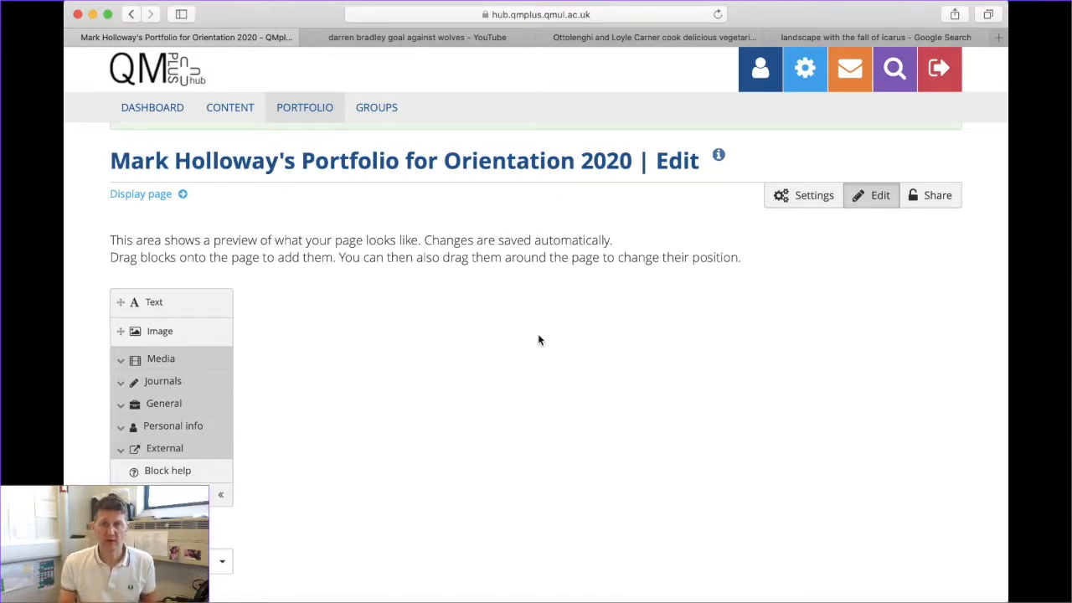
pyautogui.click(155, 333)
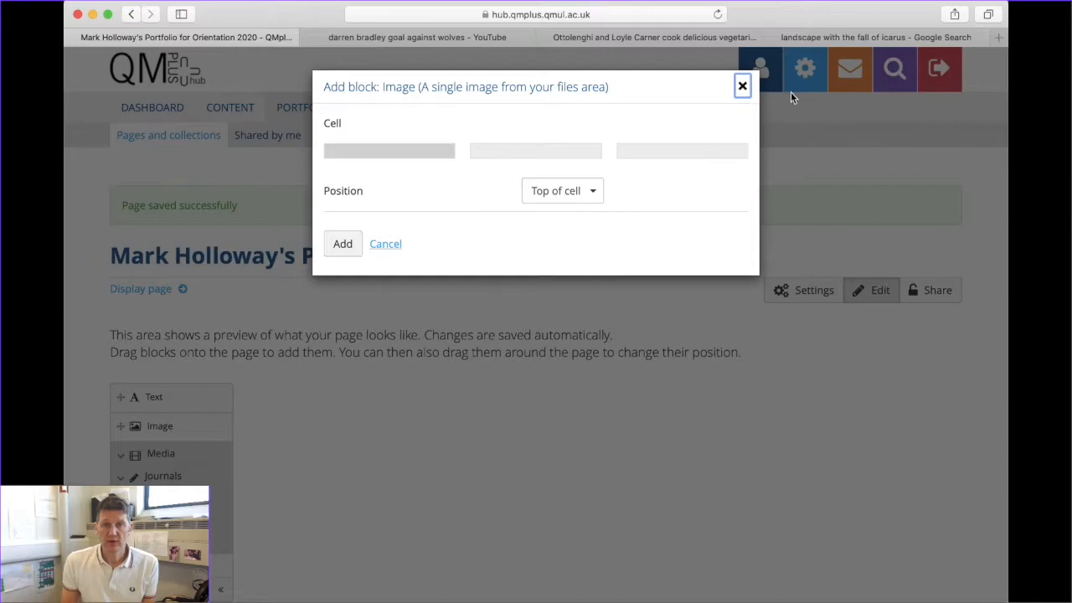
pyautogui.click(742, 86)
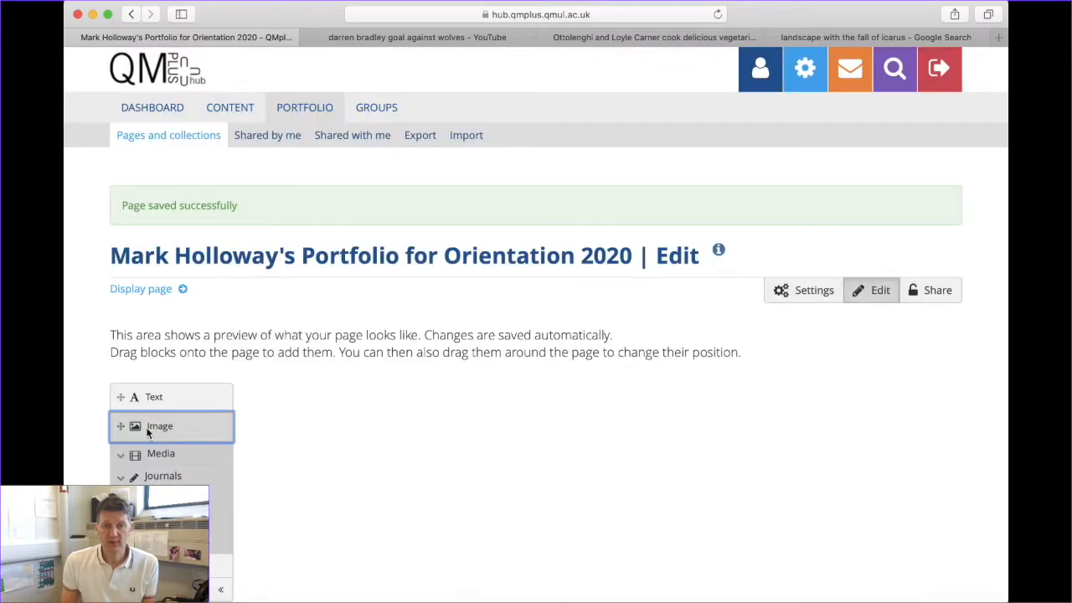
pyautogui.moveTo(159, 428); pyautogui.dragTo(199, 449)
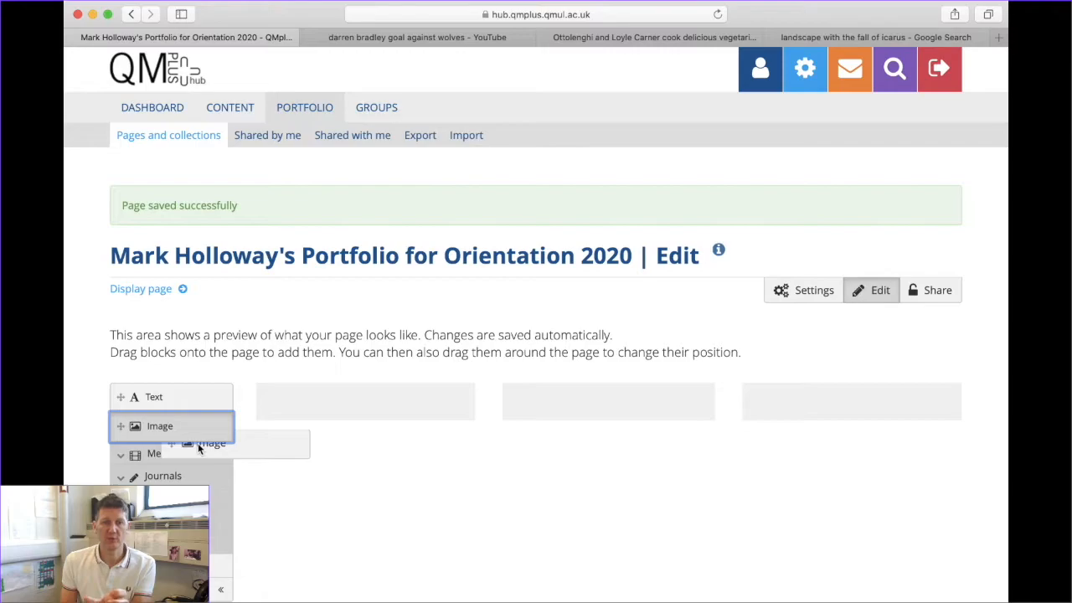
pyautogui.moveTo(199, 449); pyautogui.dragTo(392, 398)
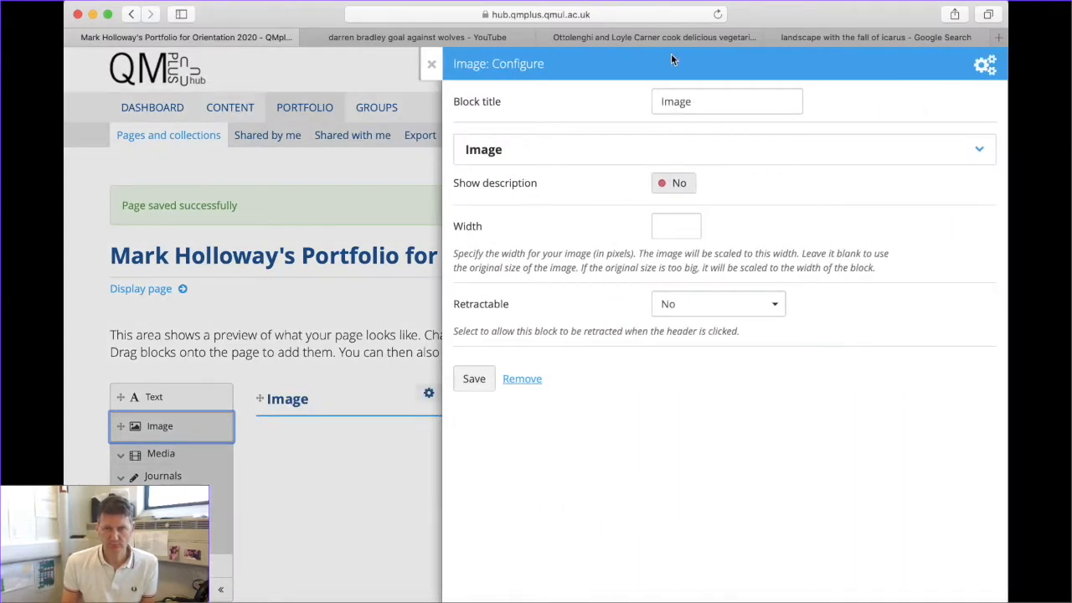
pyautogui.moveTo(709, 98); pyautogui.dragTo(558, 102)
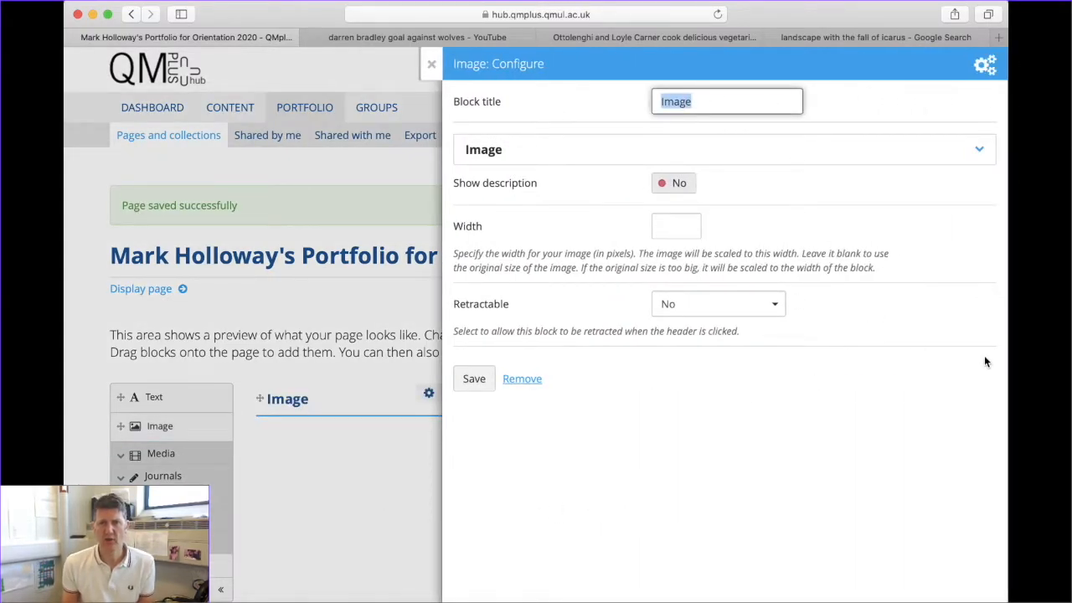
# Title the image block 'Landscape with the Fall of Icarus' and expand its image file options
pyautogui.write('La')
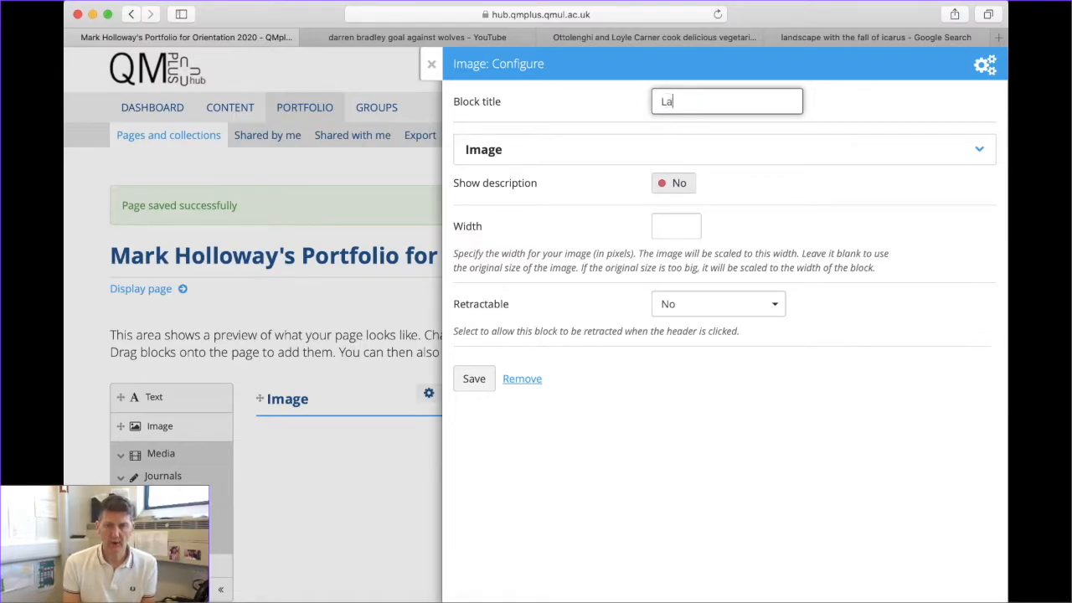
pyautogui.write('ndscape with the Fall of Icarus')
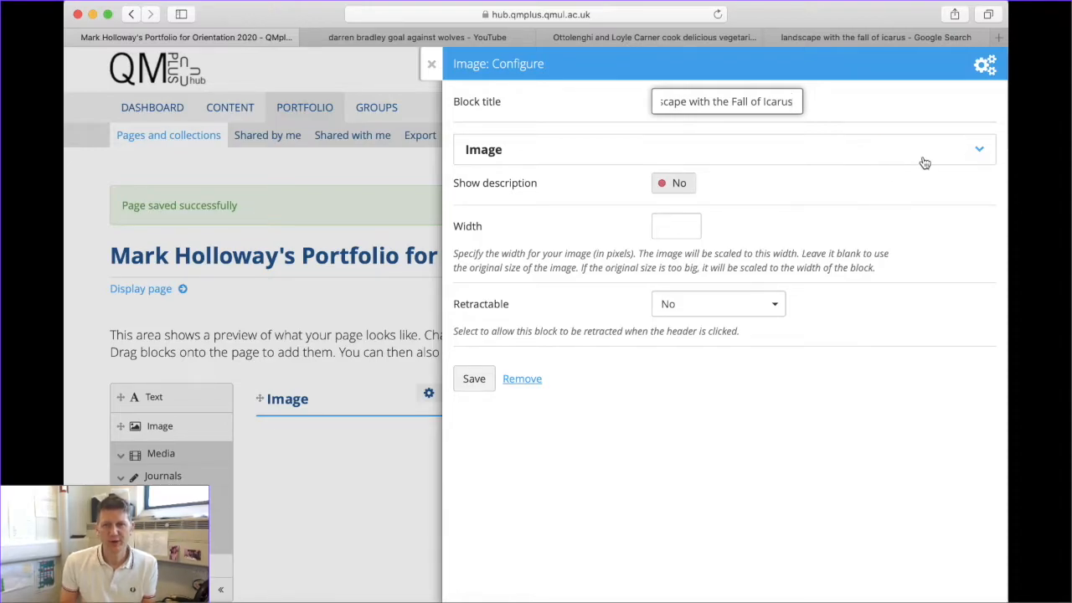
pyautogui.click(979, 153)
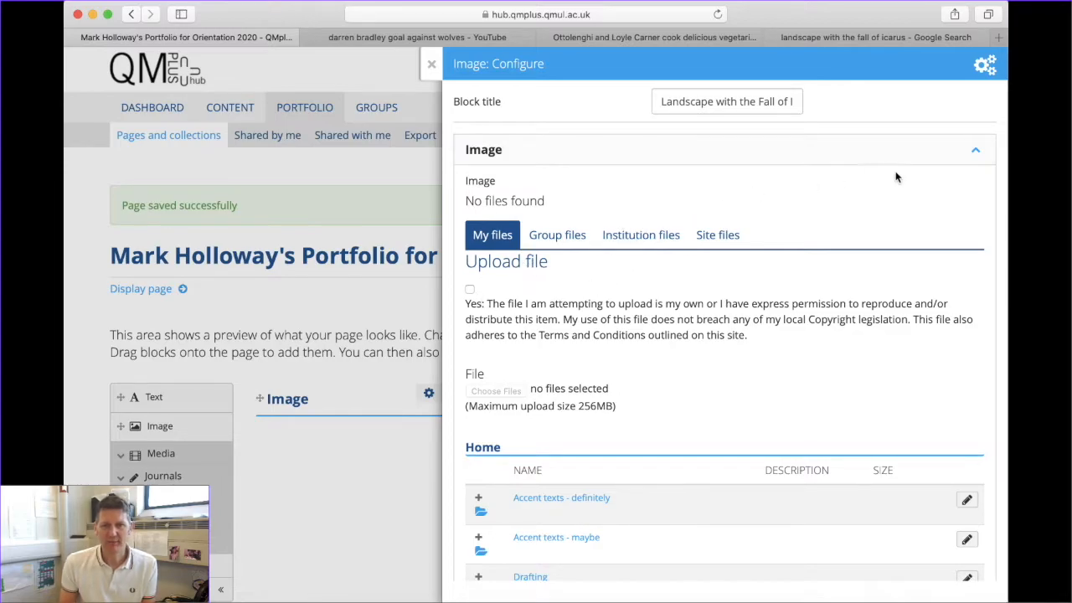
pyautogui.click(975, 151)
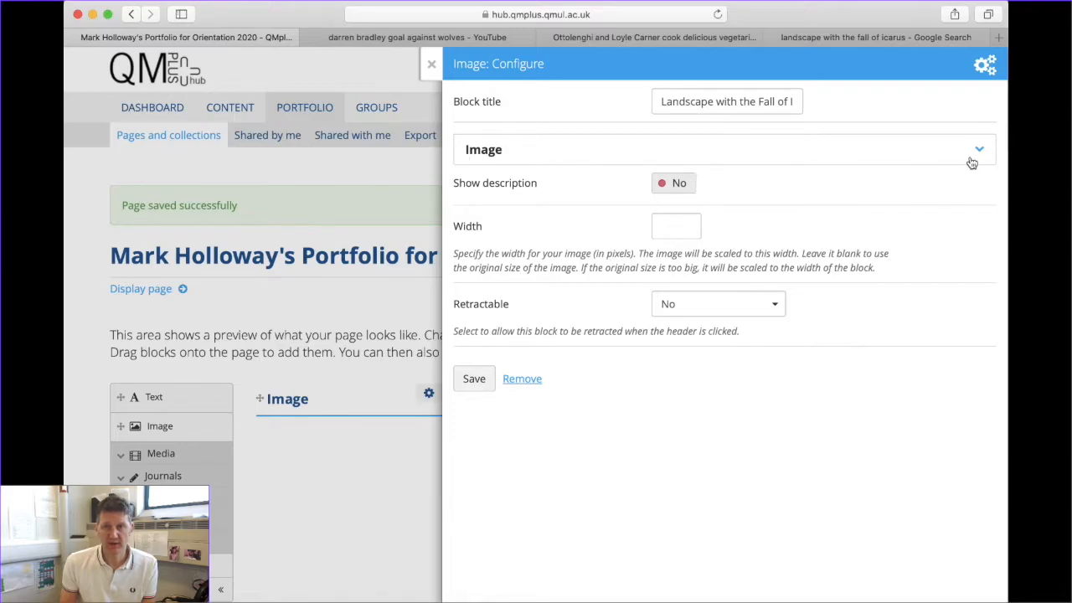
pyautogui.click(975, 151)
# Confirm upload permission, upload Landscape.png as the Icarus block's image, and save the block
pyautogui.scroll(-2, 572, 340)
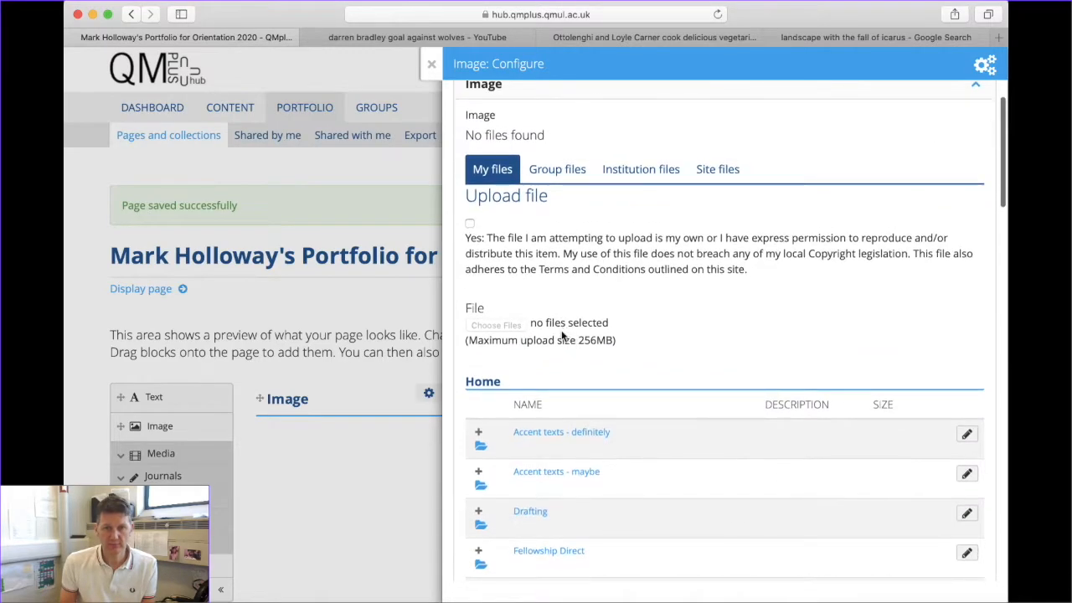
pyautogui.click(469, 223)
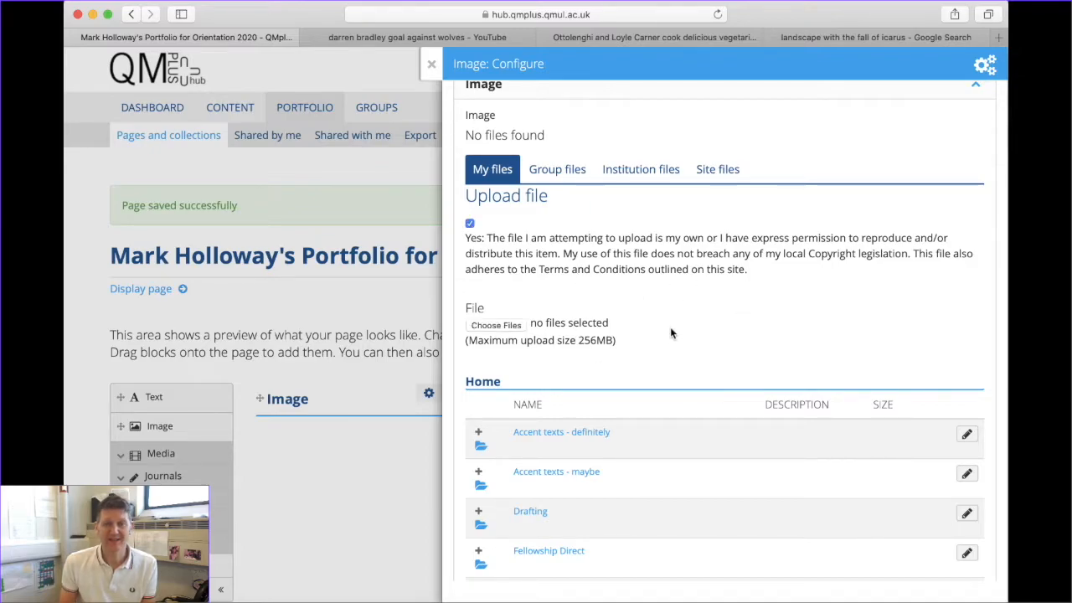
pyautogui.click(493, 326)
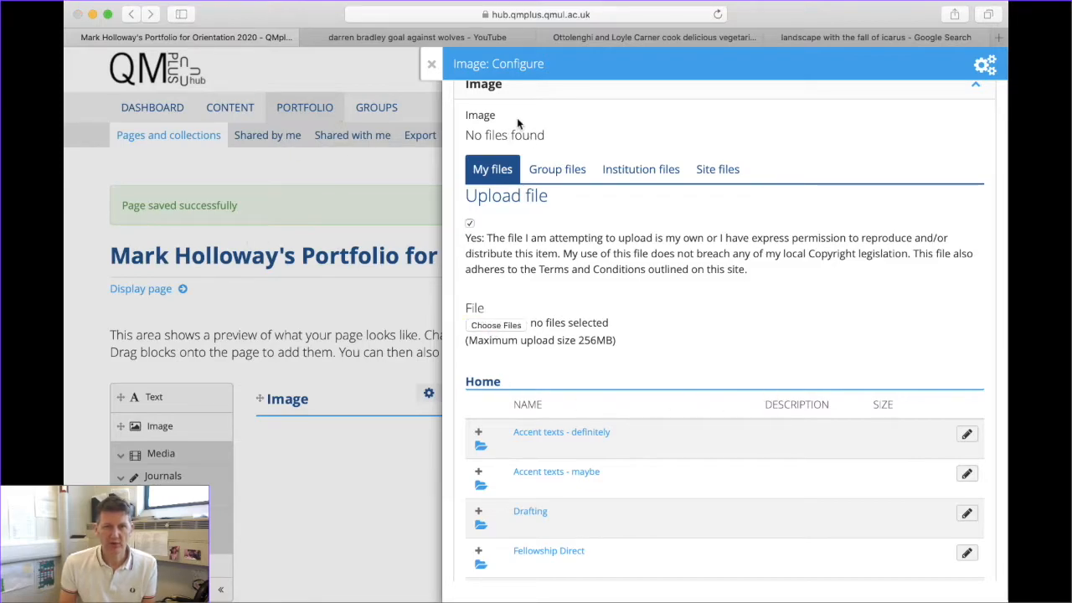
pyautogui.click(691, 379)
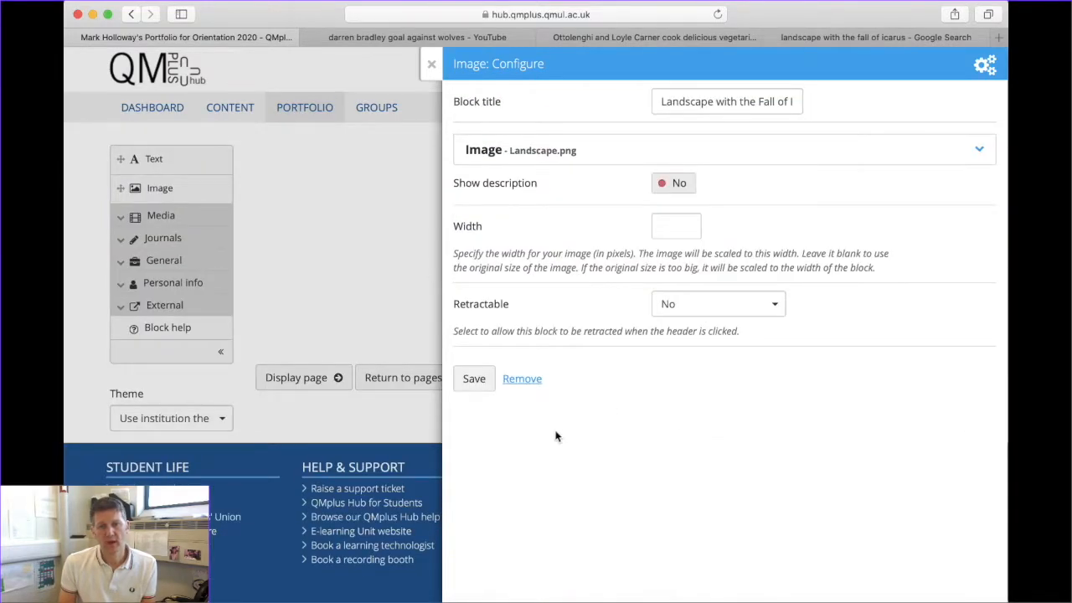
pyautogui.click(474, 379)
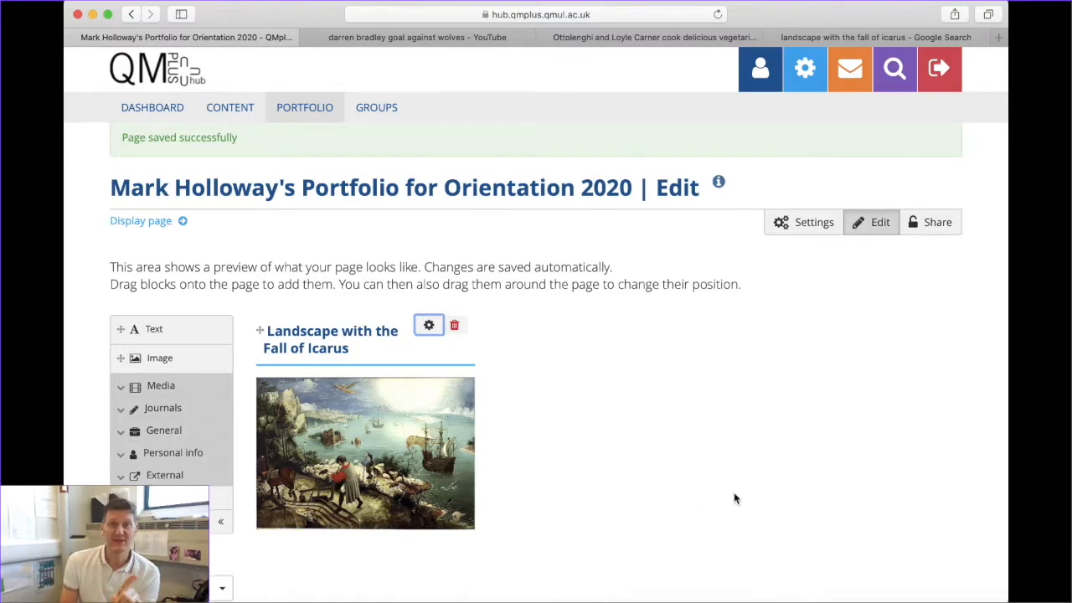
# Watch the West Brom v Wolves goal clip past the ad, pause it, then go to the Ottolenghi video
pyautogui.click(406, 38)
pyautogui.click(223, 326)
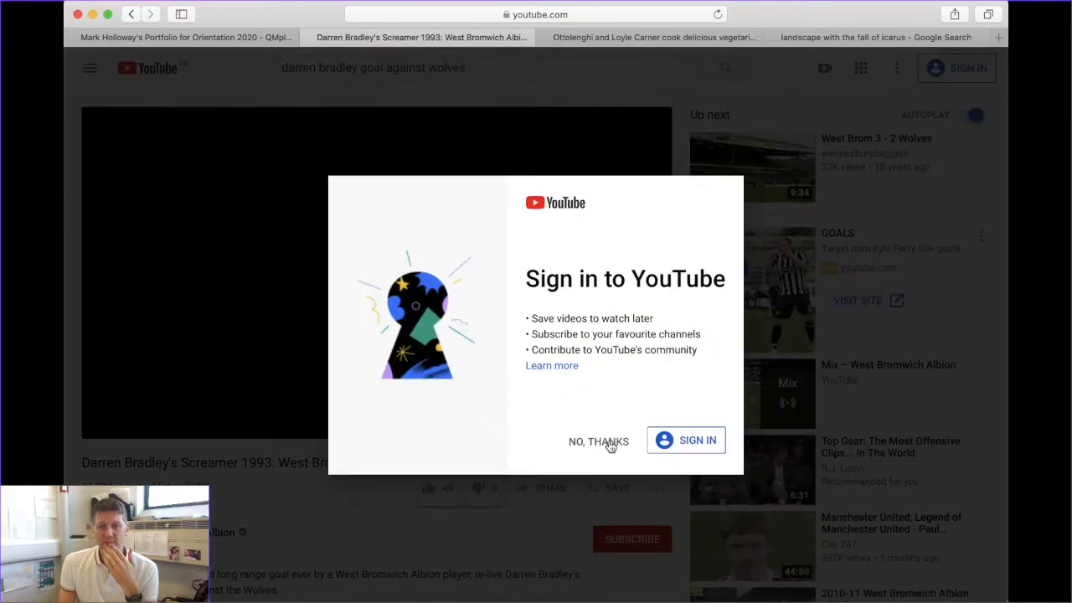
pyautogui.click(612, 441)
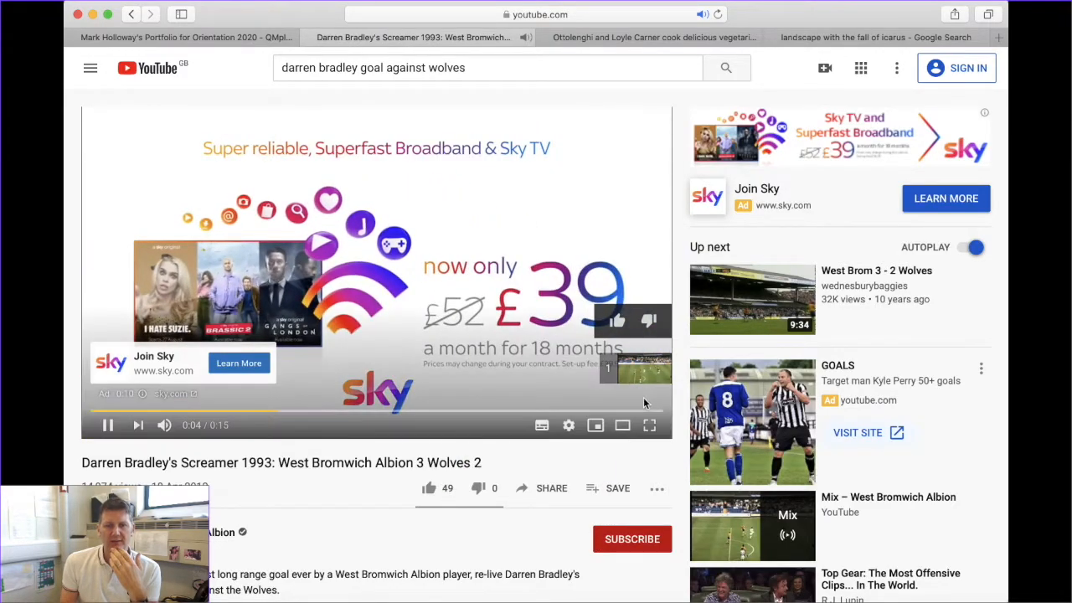
pyautogui.click(634, 369)
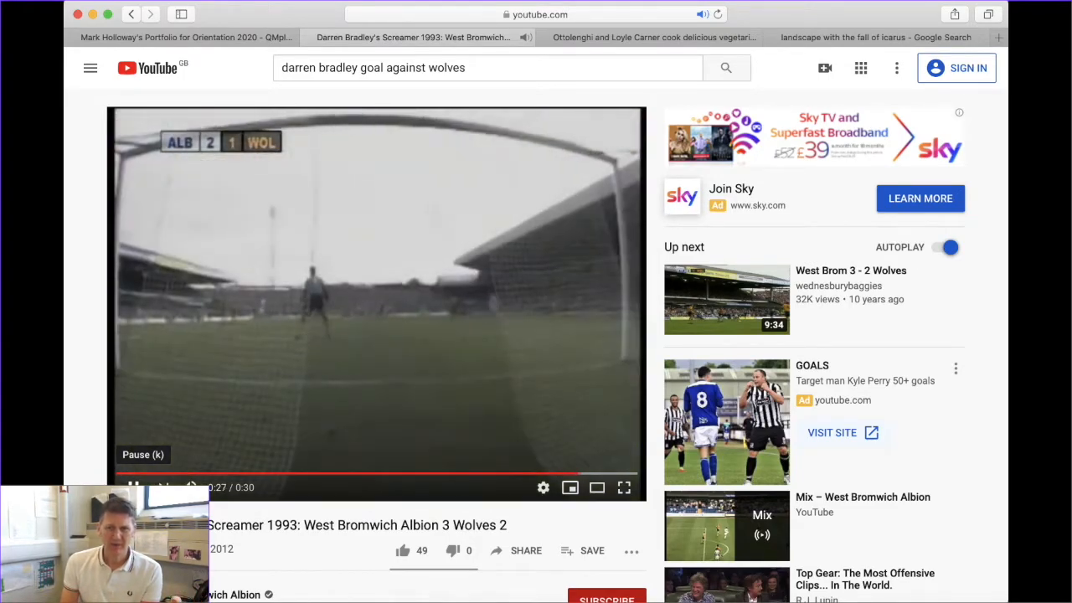
pyautogui.click(134, 486)
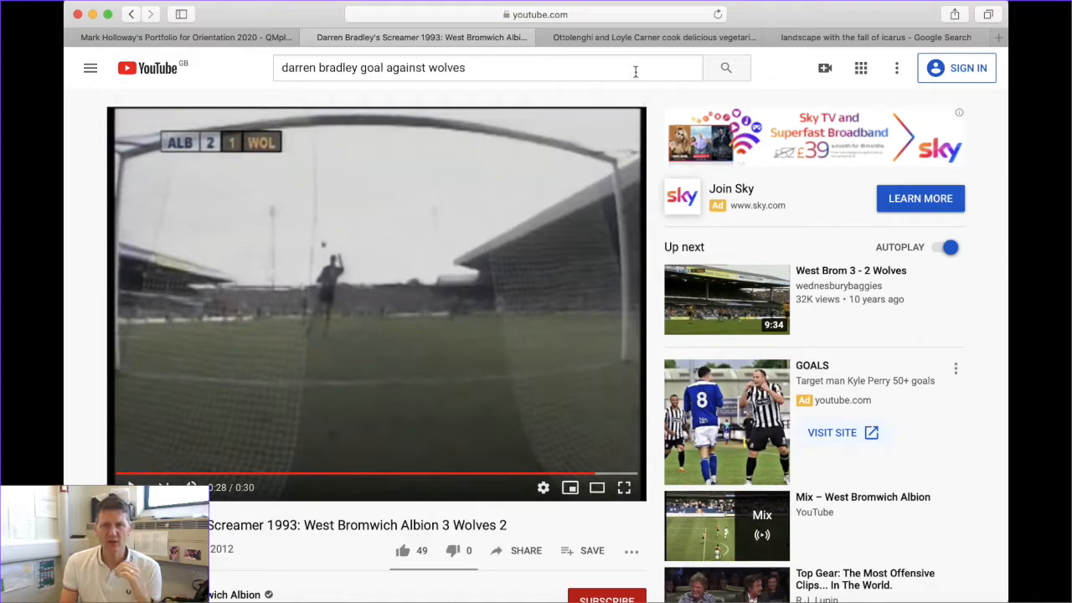
pyautogui.click(653, 37)
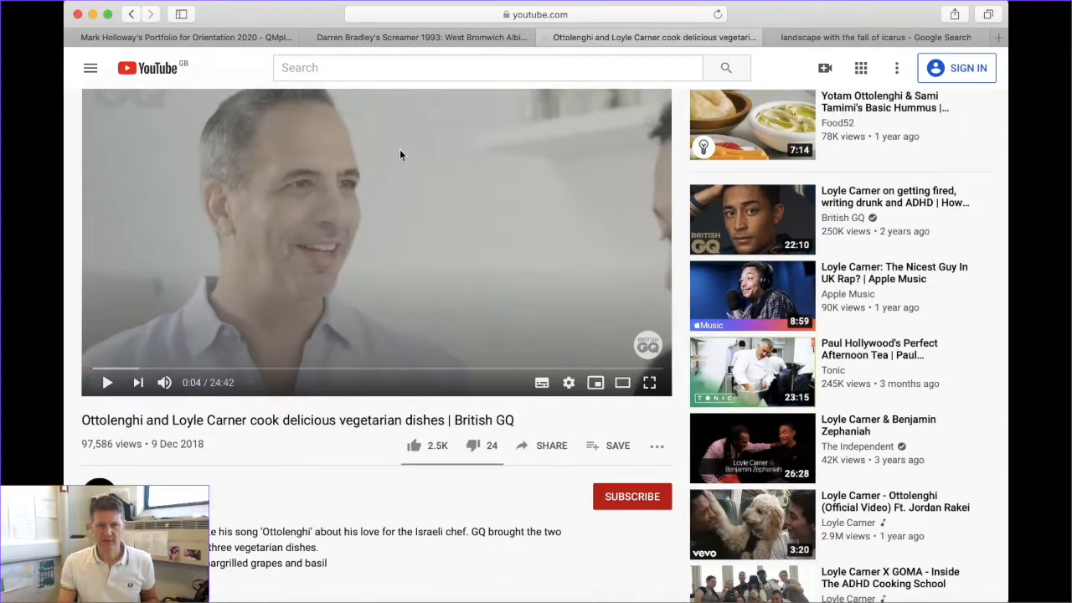
pyautogui.scroll(2, 387, 196)
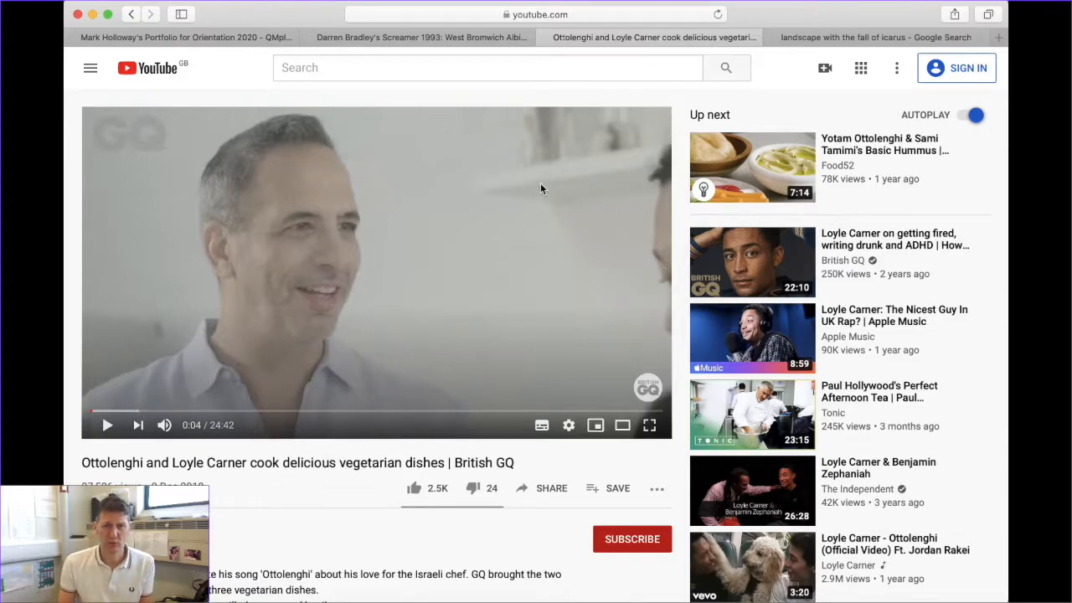
# Copy the Ottolenghi video's iframe embed code from YouTube's Share dialog and return to QMplus Hub
pyautogui.click(549, 491)
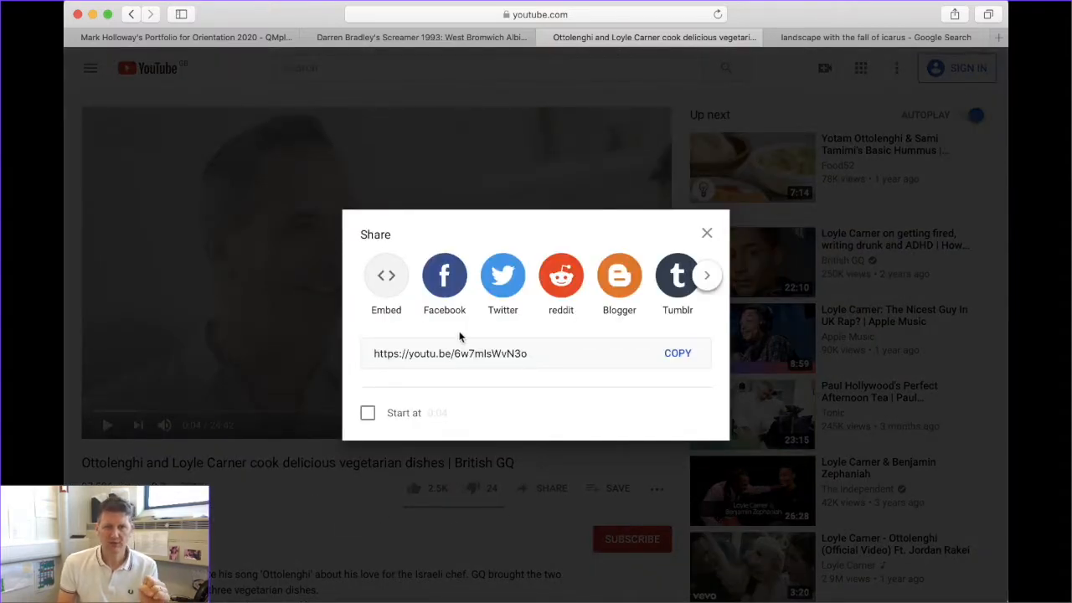
pyautogui.click(387, 279)
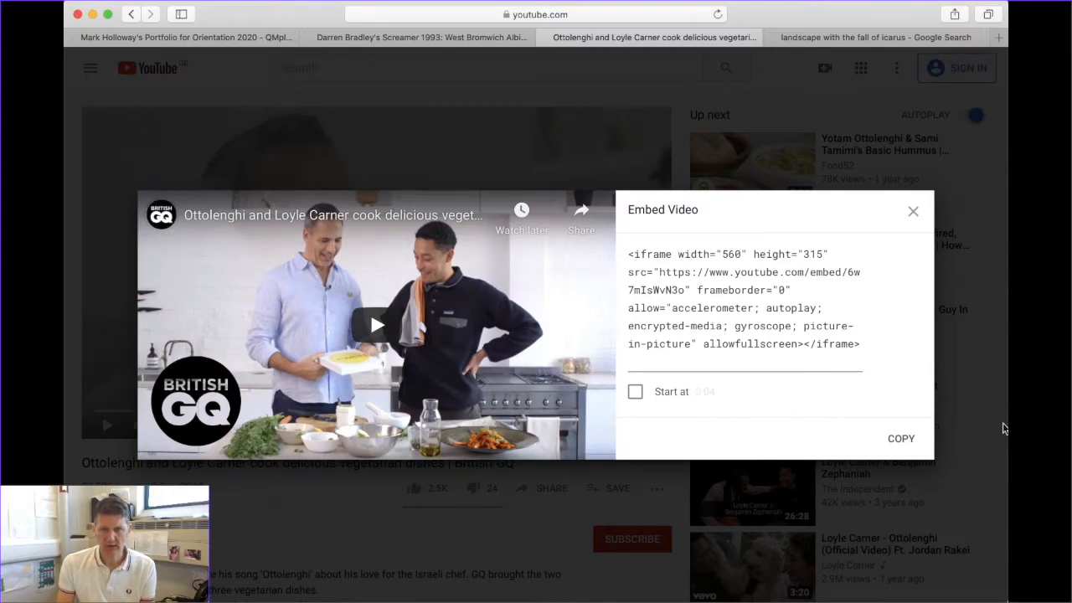
pyautogui.click(907, 441)
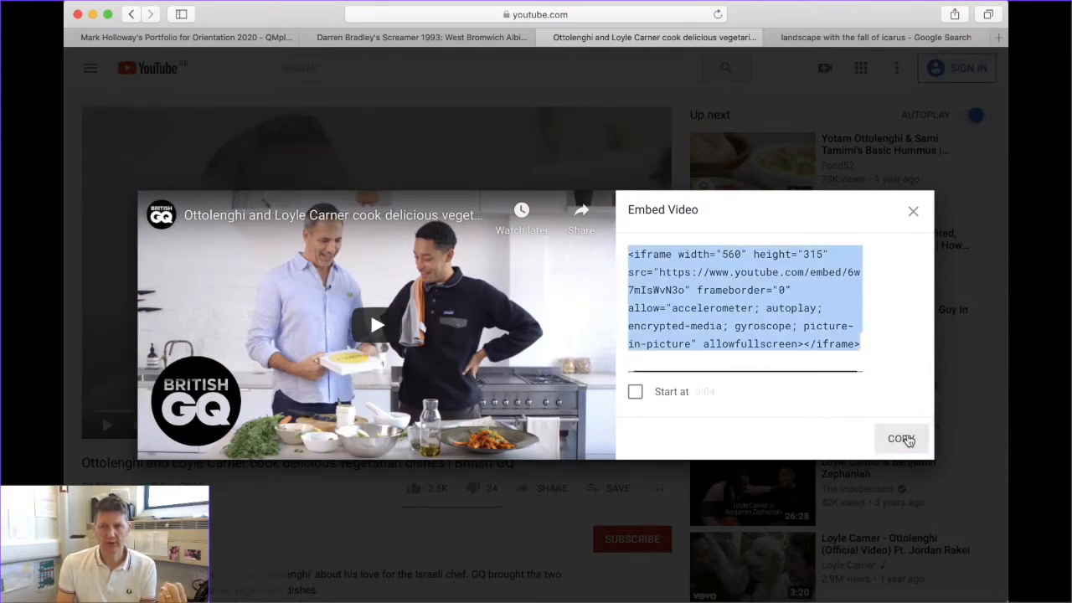
pyautogui.click(154, 37)
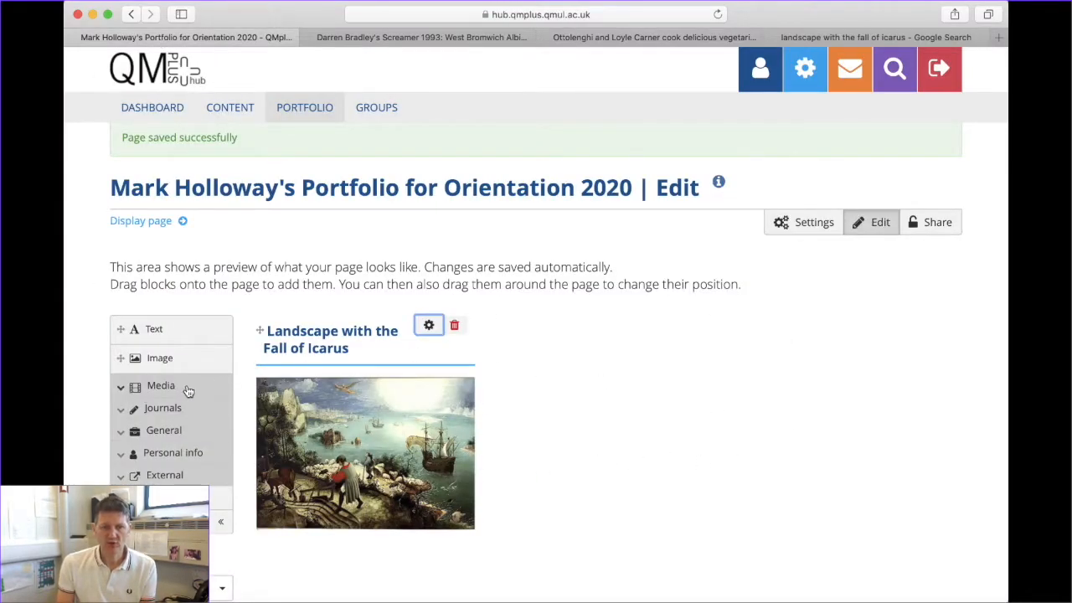
# Add a Text block beside the Icarus image titled 'Ottolenghi cooks with Loyle Carner'
pyautogui.click(143, 335)
pyautogui.moveTo(143, 335); pyautogui.dragTo(550, 367)
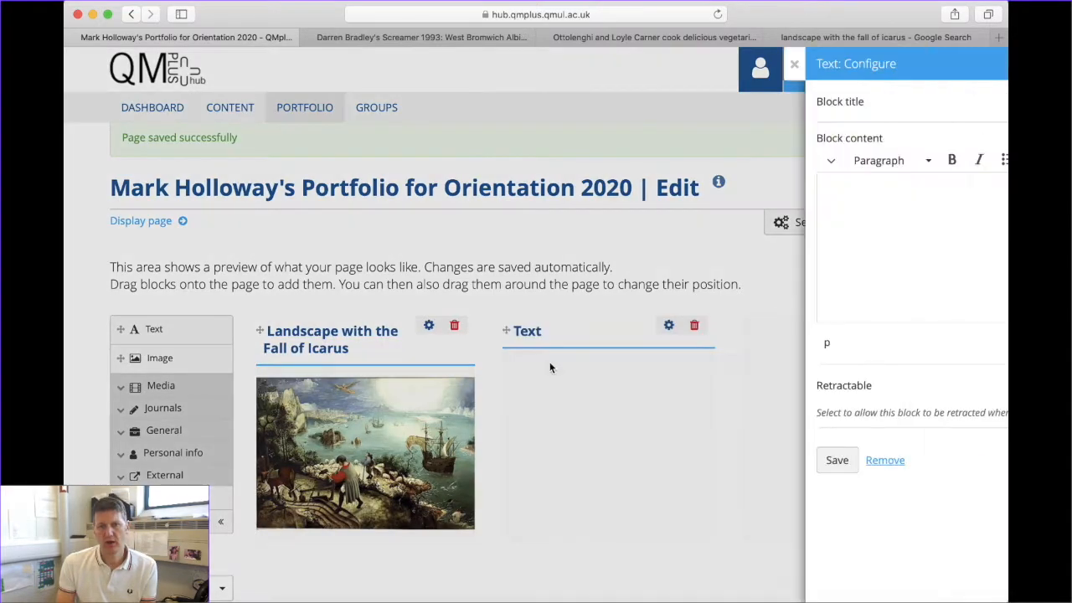
pyautogui.click(705, 102)
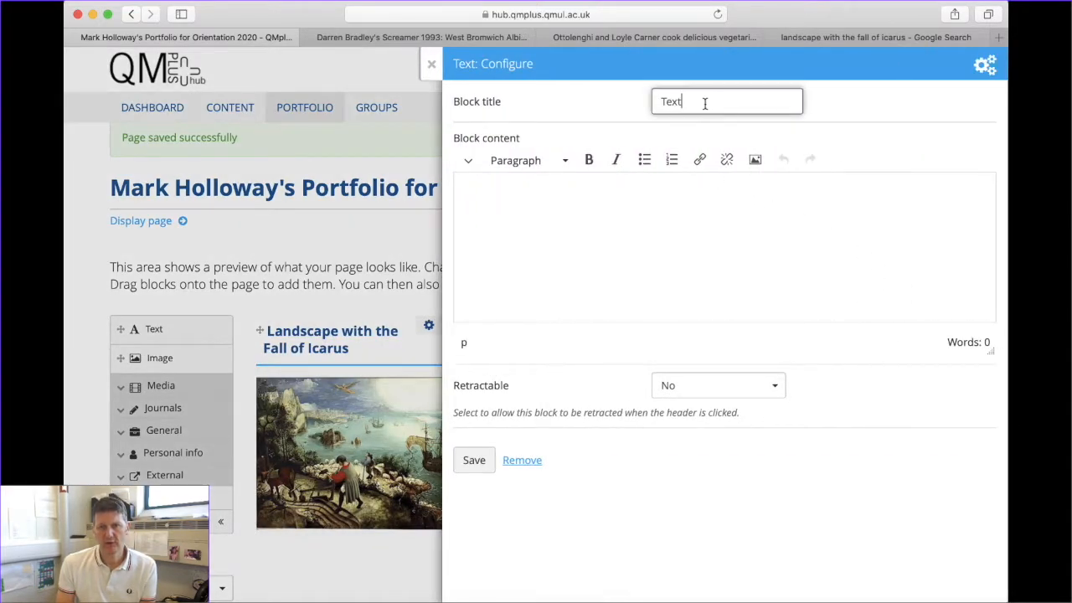
pyautogui.moveTo(706, 103); pyautogui.dragTo(592, 106)
pyautogui.write('Otto')
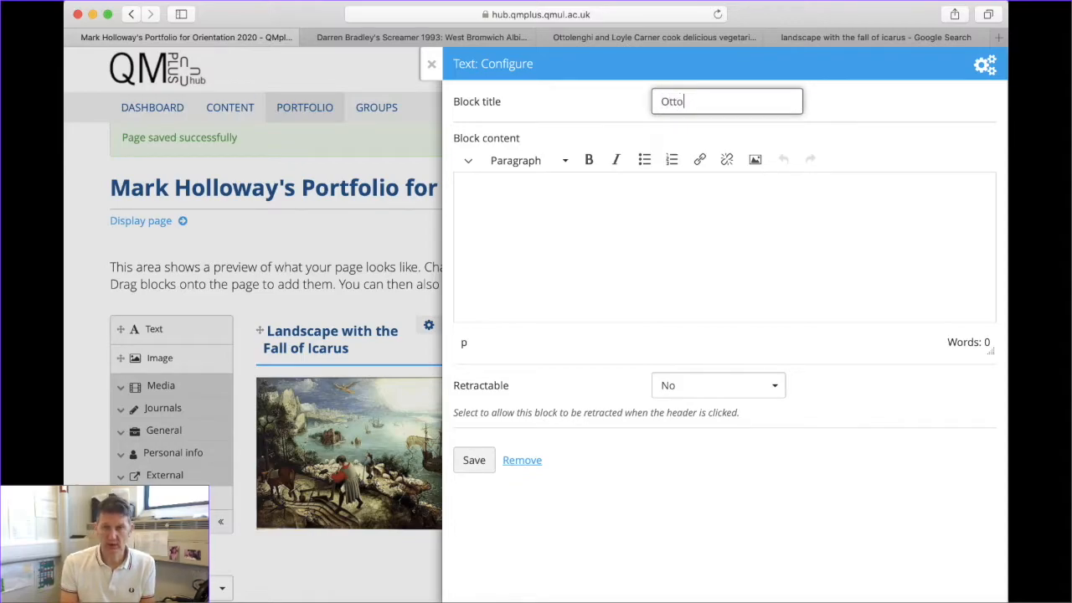
pyautogui.write('l')
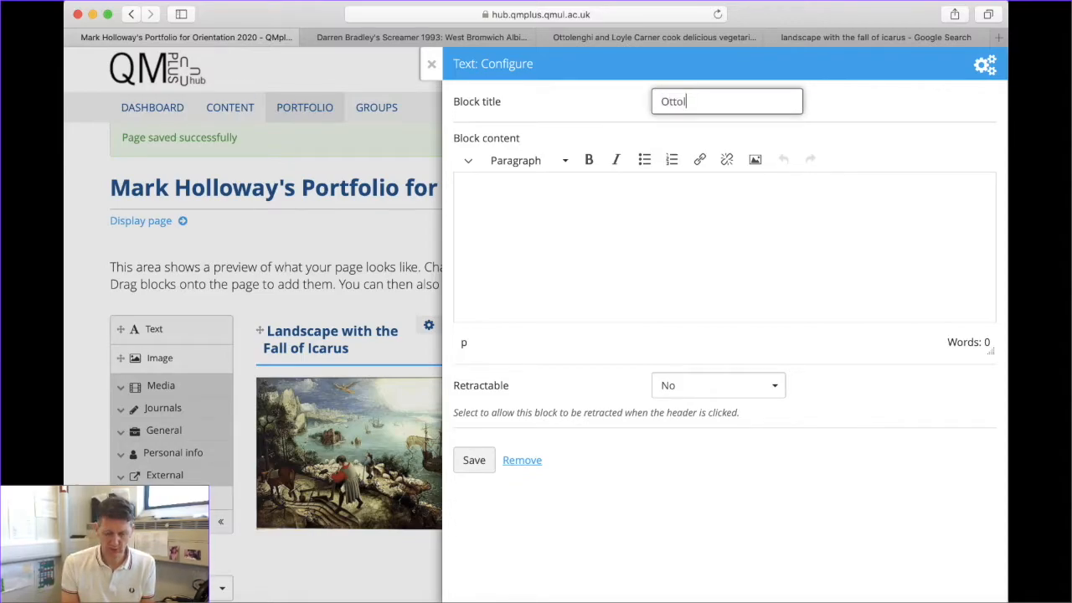
pyautogui.write('enghi')
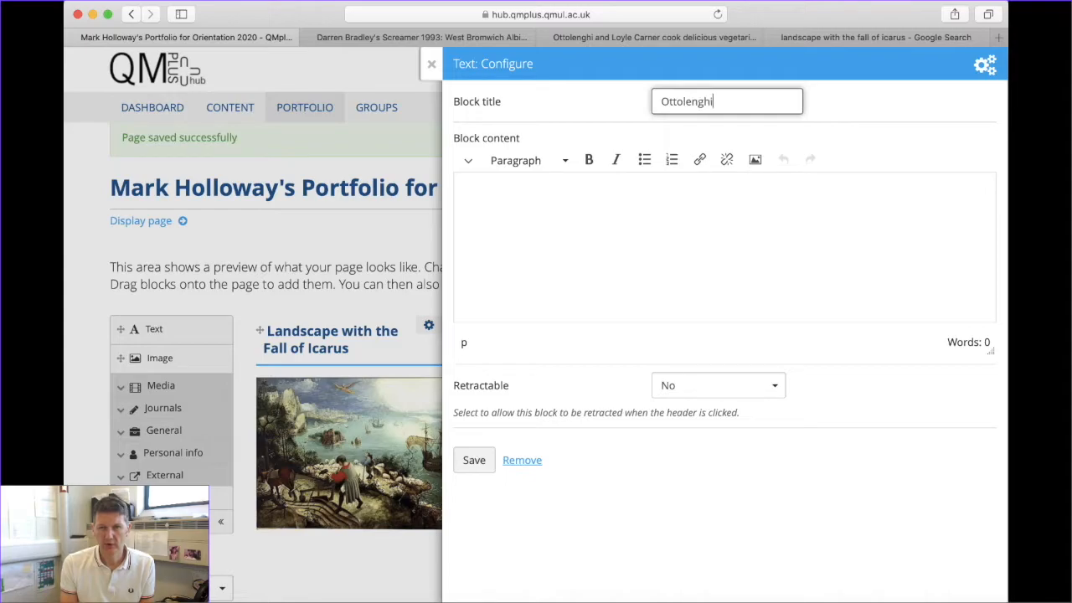
pyautogui.write(' cooks with ')
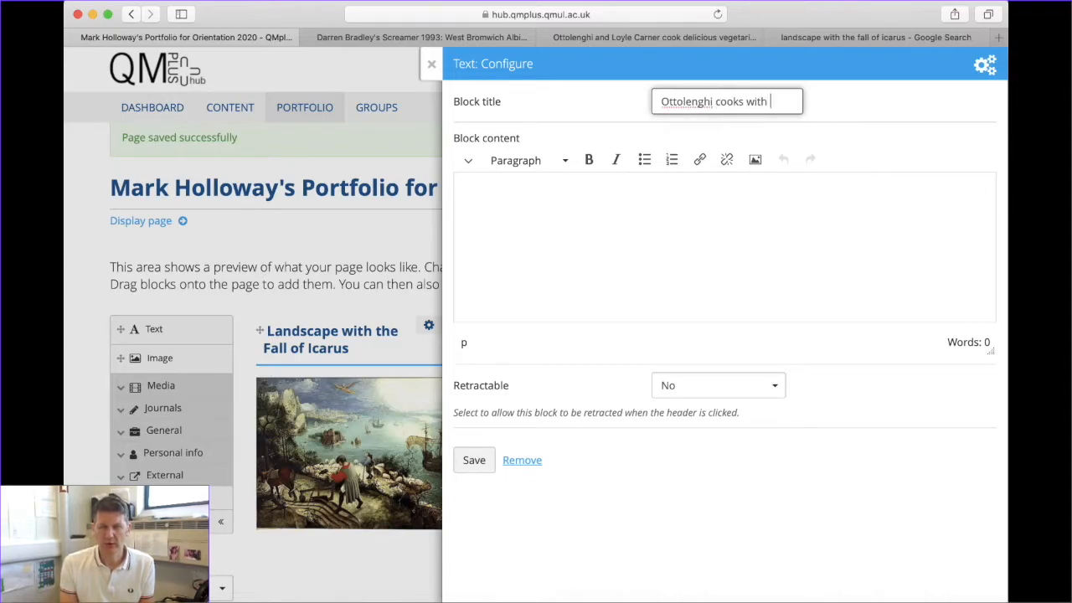
pyautogui.write('Loyle Carner')
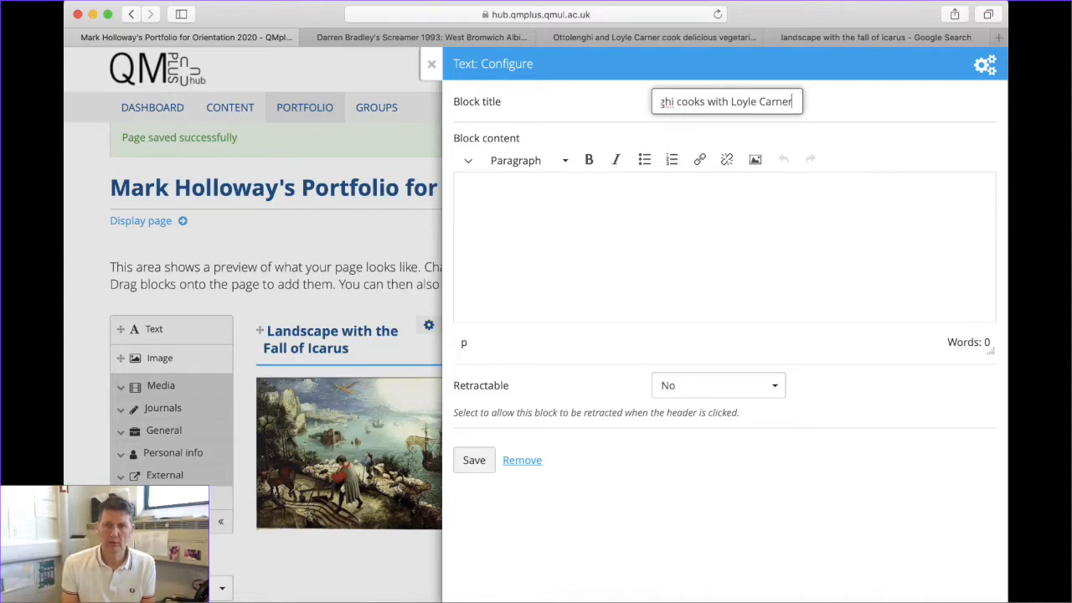
# Clear the test text from the block content and expand the full editing toolbar
pyautogui.click(517, 206)
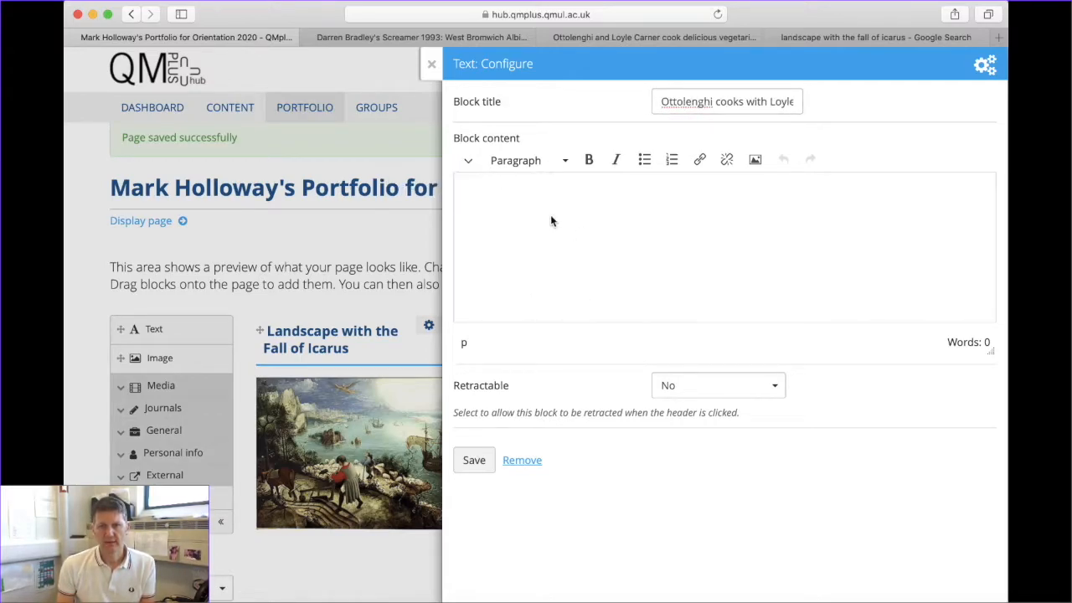
pyautogui.write('dhdhdhdff')
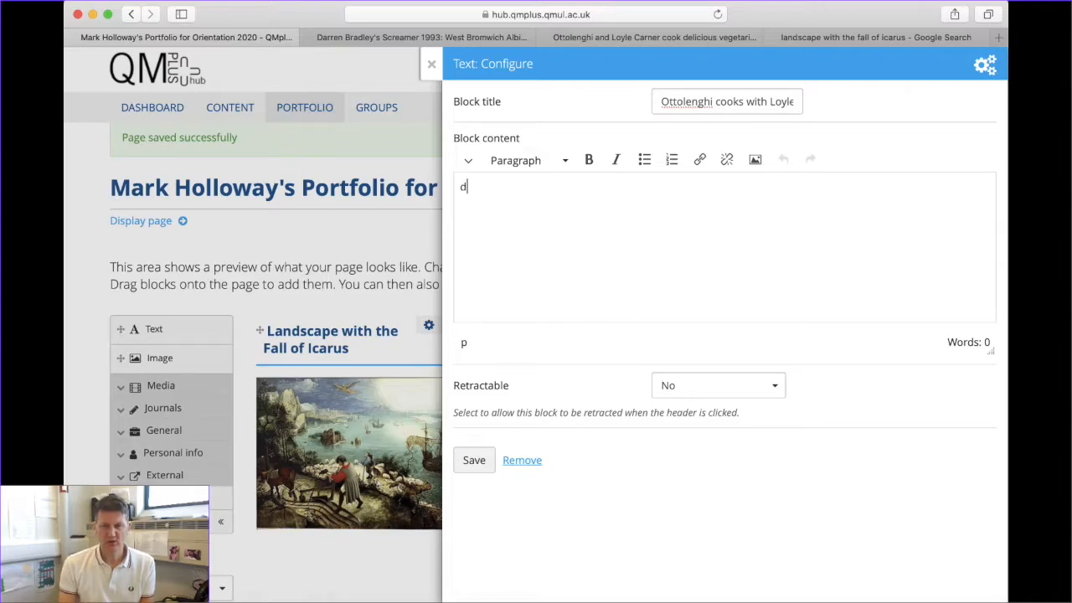
pyautogui.press('BackSpace')
pyautogui.press('BackSpace')
pyautogui.press('BackSpace')
pyautogui.press('BackSpace')
pyautogui.press('BackSpace')
pyautogui.press('BackSpace')
pyautogui.press('BackSpace')
pyautogui.press('BackSpace')
pyautogui.press('BackSpace')
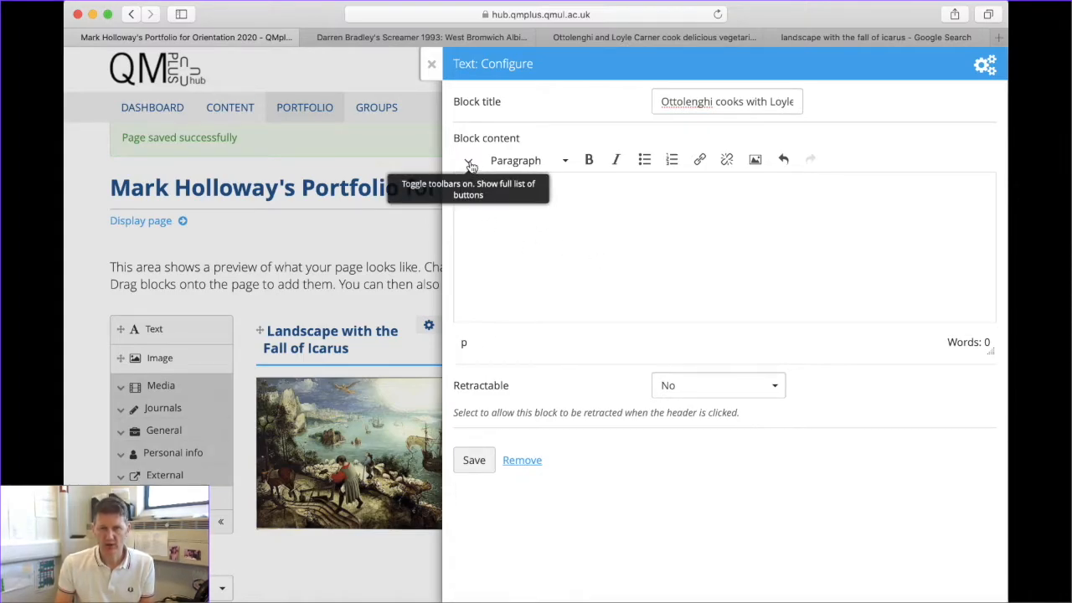
pyautogui.click(470, 164)
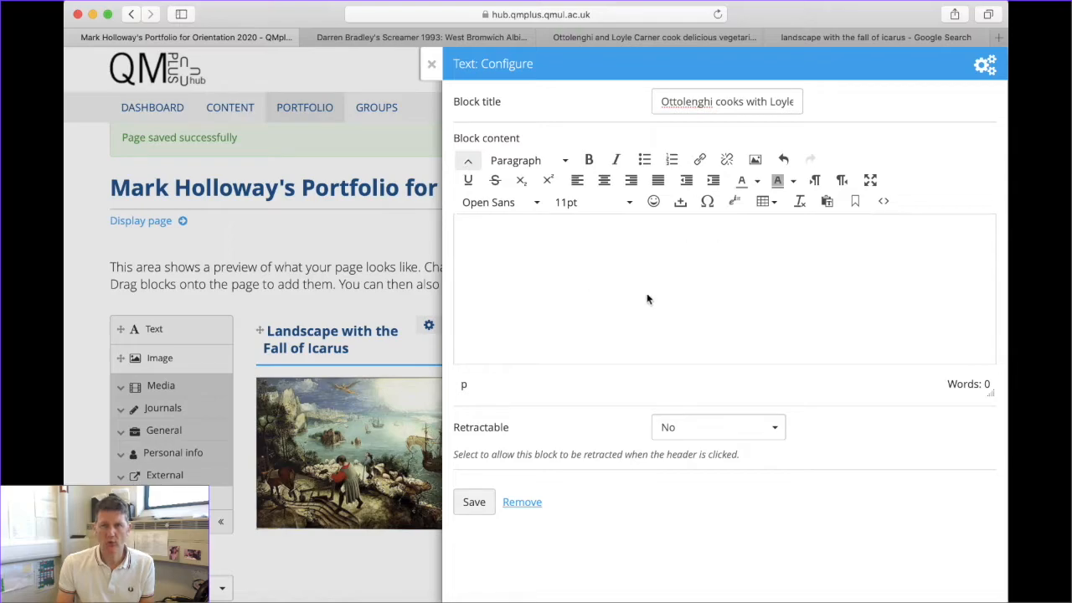
# Paste the YouTube iframe code into the block's HTML source and save the video block
pyautogui.click(884, 203)
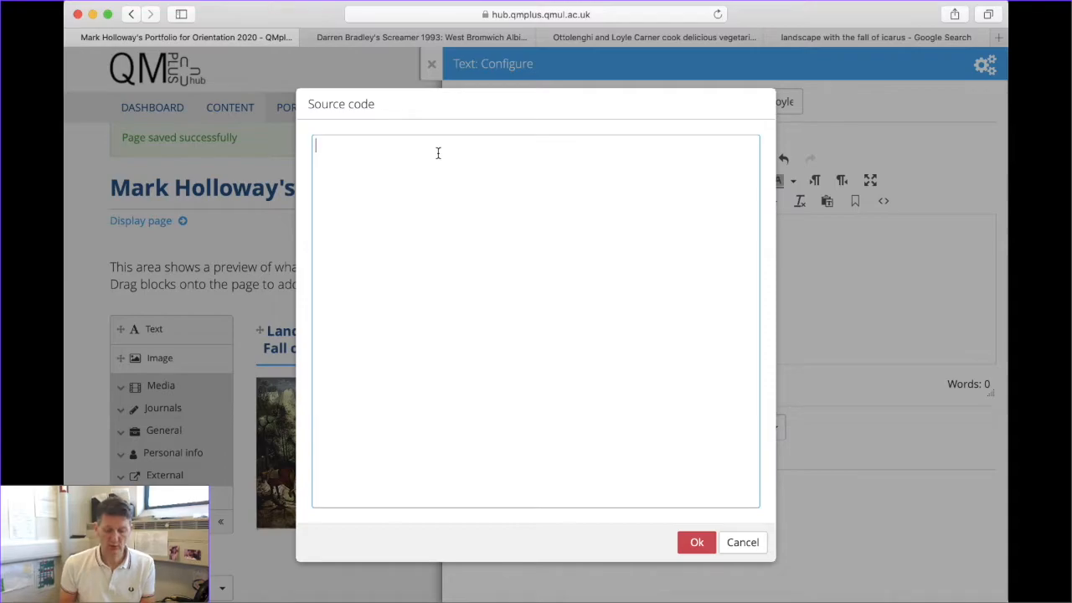
pyautogui.write('<iframe width="560" height="315" src="https://www.youtube.com/embed/6w7mIsWvN3o" frameborder="0" allow="accelerometer; autoplay; encrypted-media; gyroscope; picture-in-picture" allowfullscreen></iframe>')
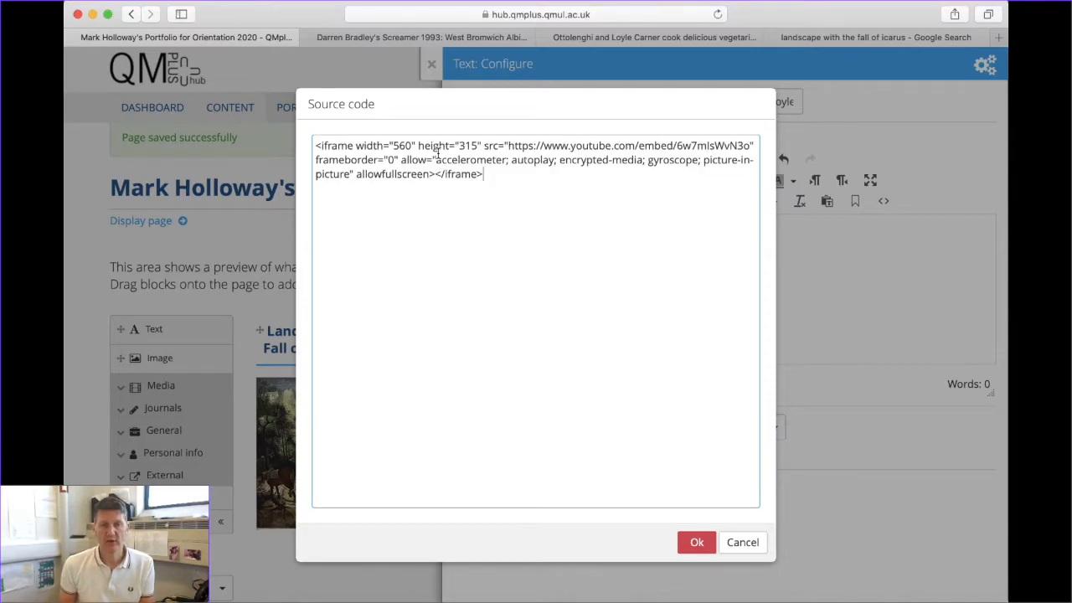
pyautogui.click(695, 542)
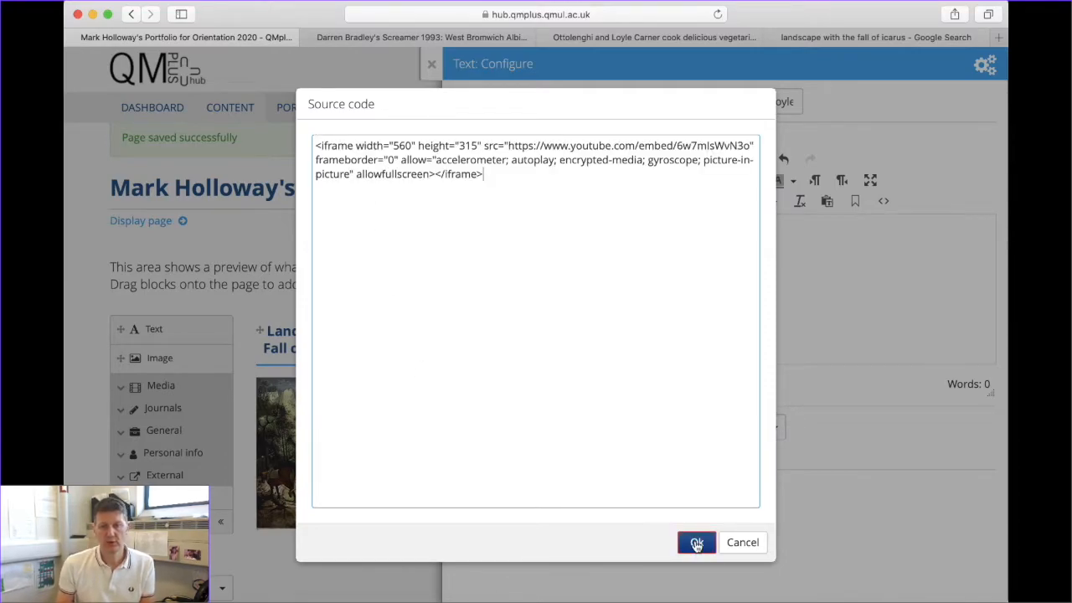
pyautogui.click(471, 505)
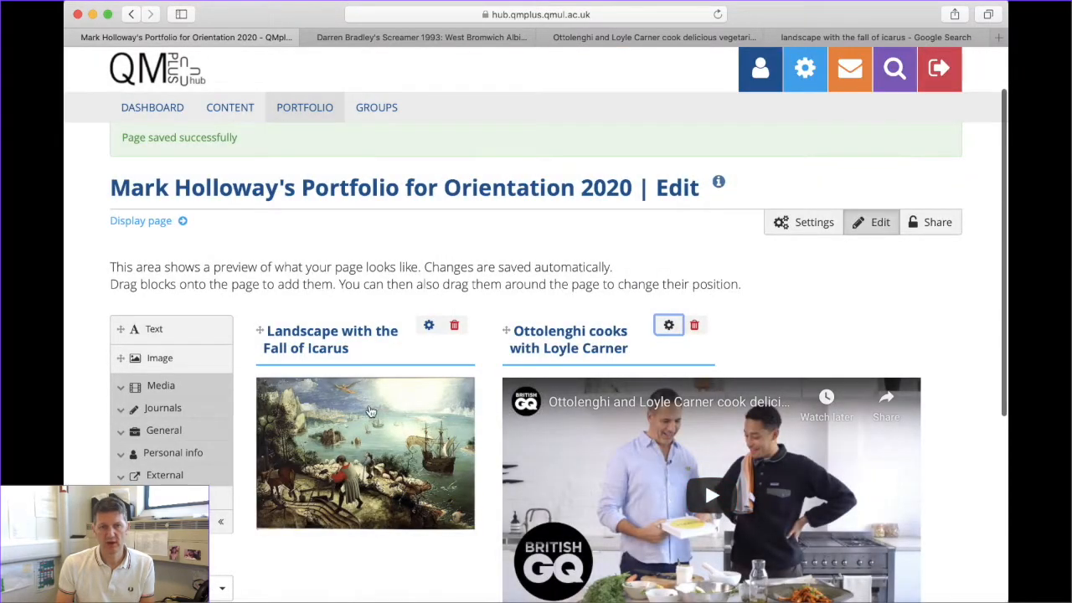
pyautogui.scroll(-3, 379, 430)
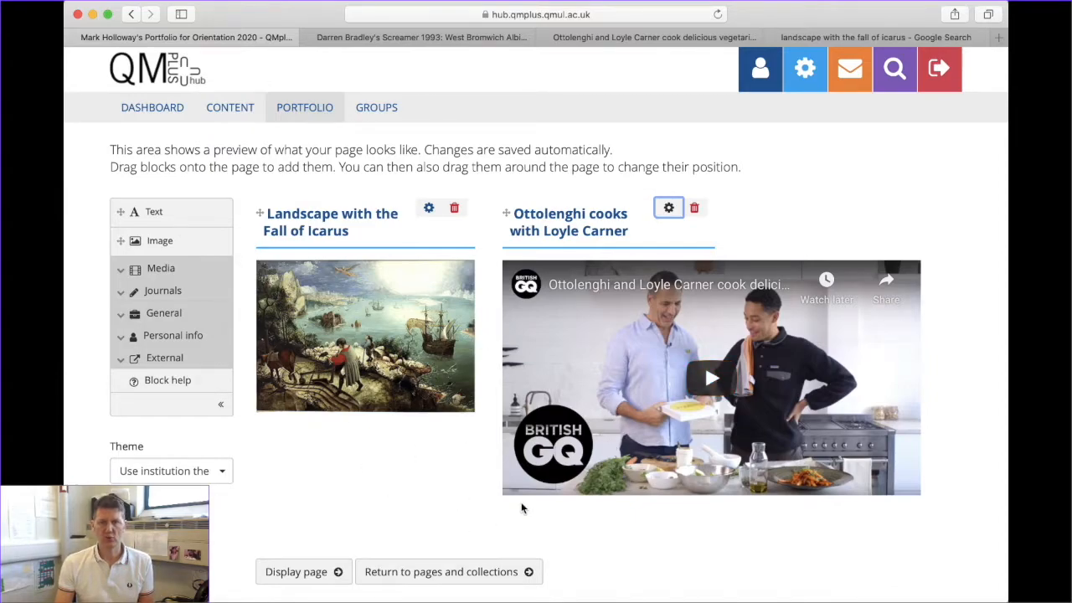
pyautogui.moveTo(143, 213); pyautogui.dragTo(291, 464)
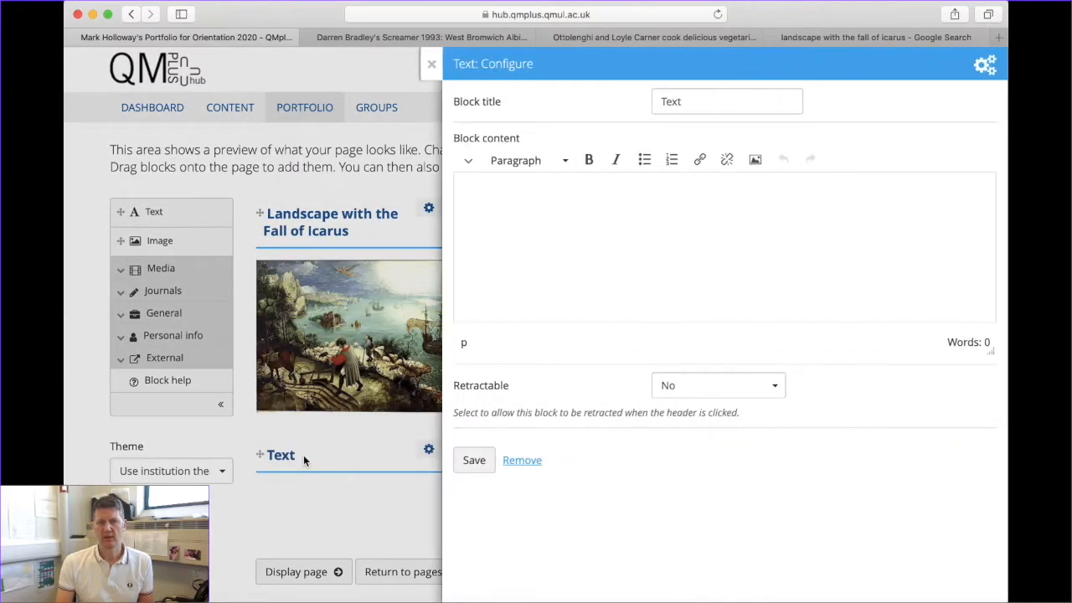
pyautogui.click(507, 218)
pyautogui.write('shshshshshs')
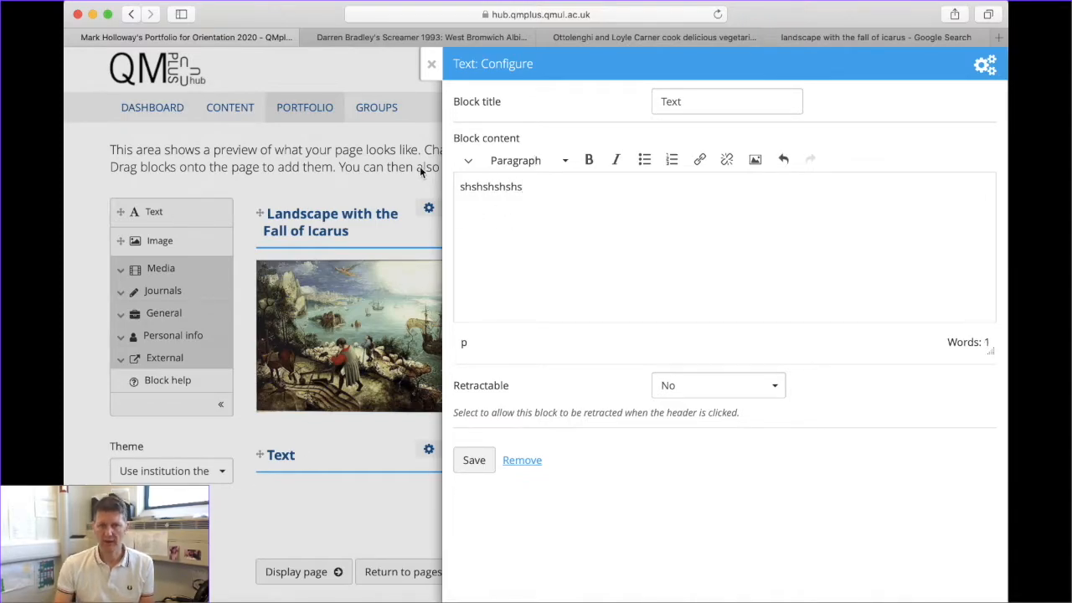
pyautogui.click(431, 63)
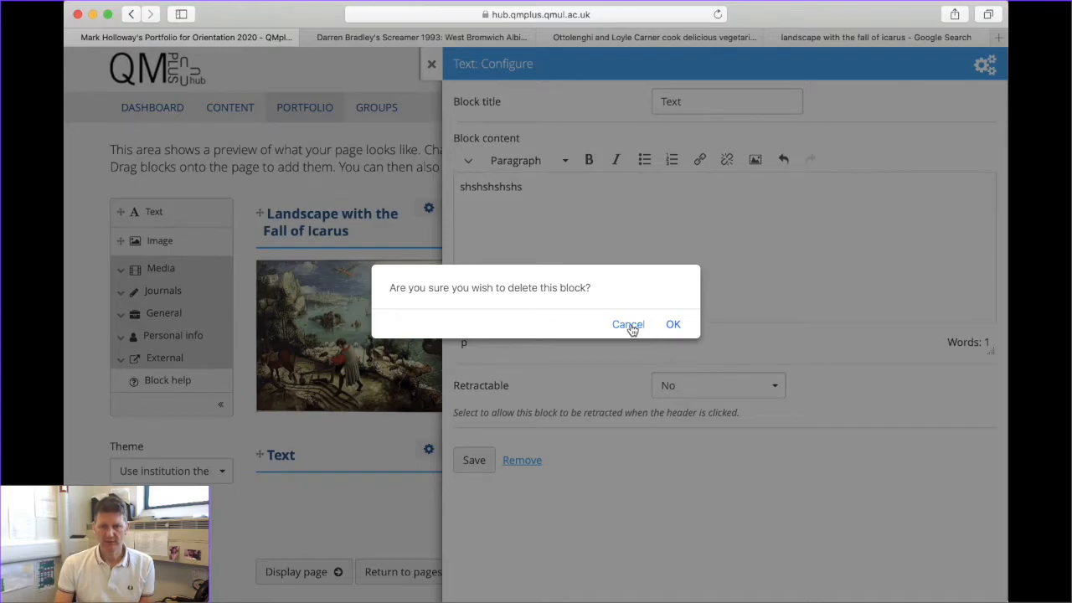
pyautogui.click(628, 325)
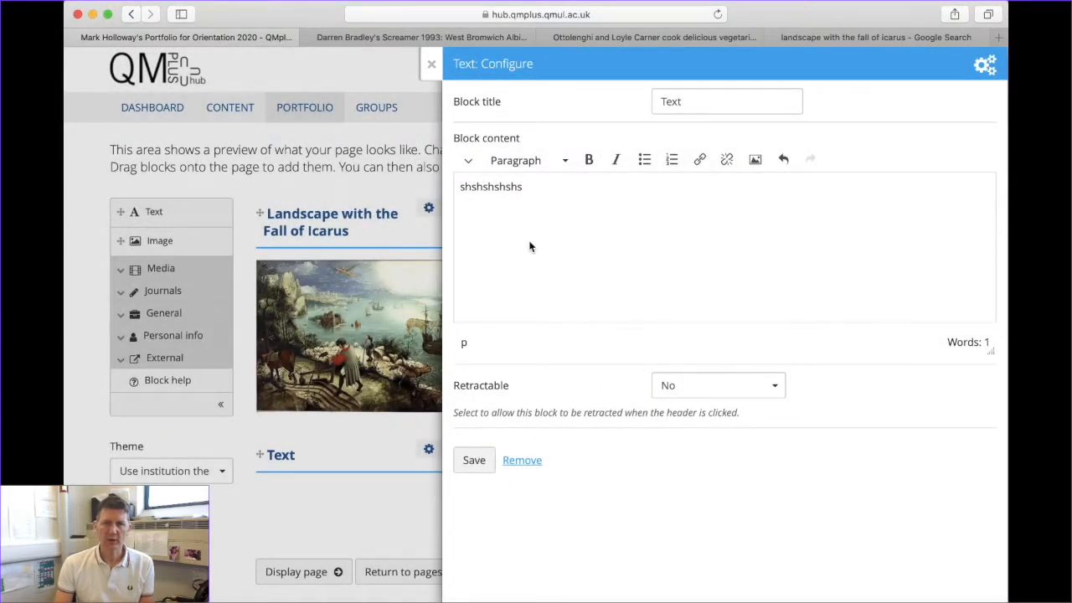
pyautogui.click(431, 64)
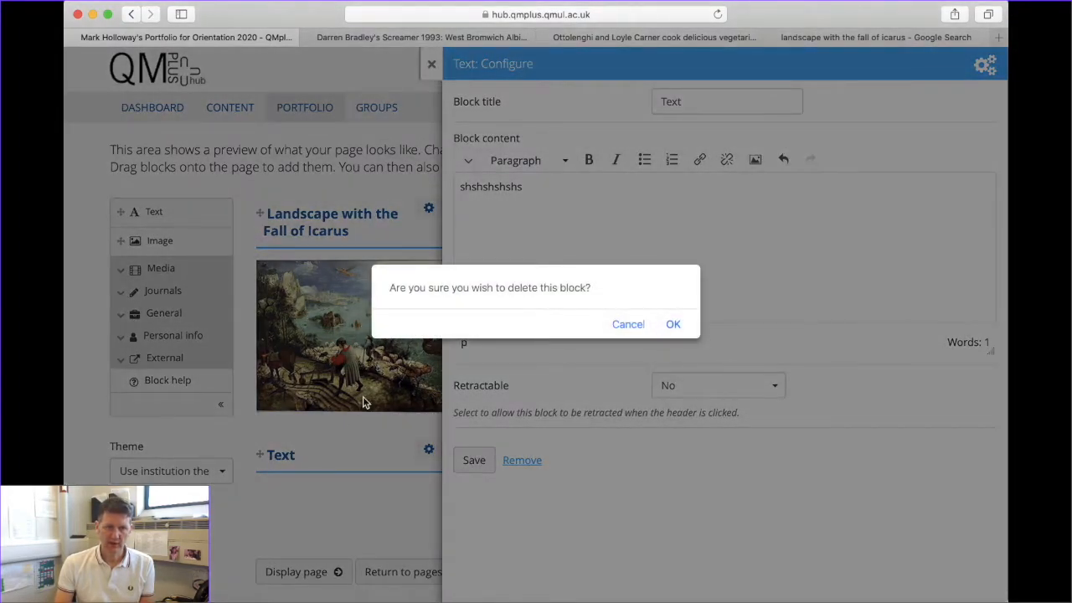
pyautogui.click(674, 326)
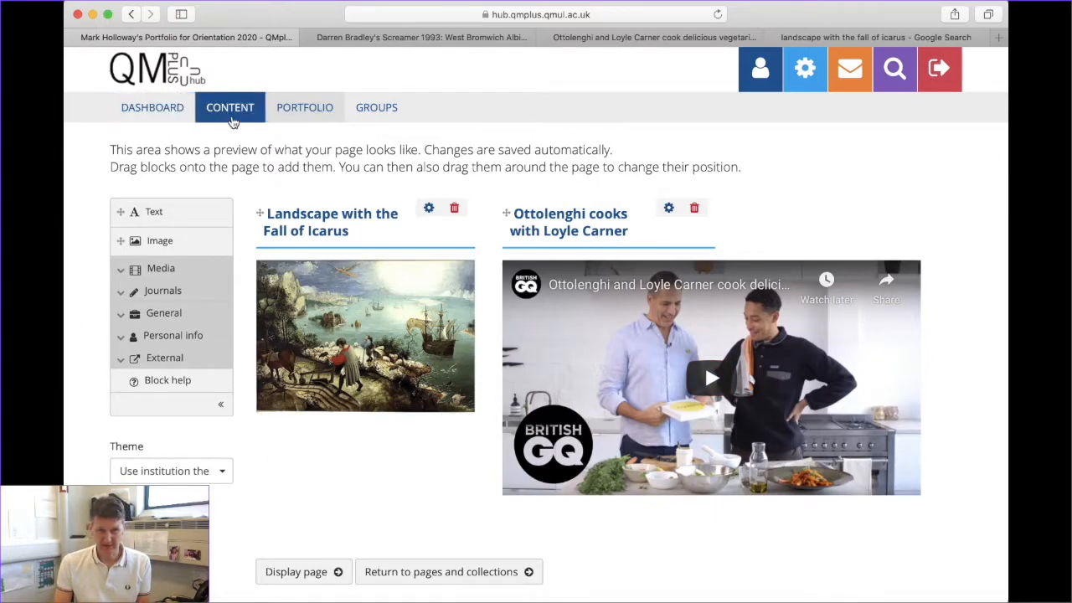
pyautogui.click(229, 115)
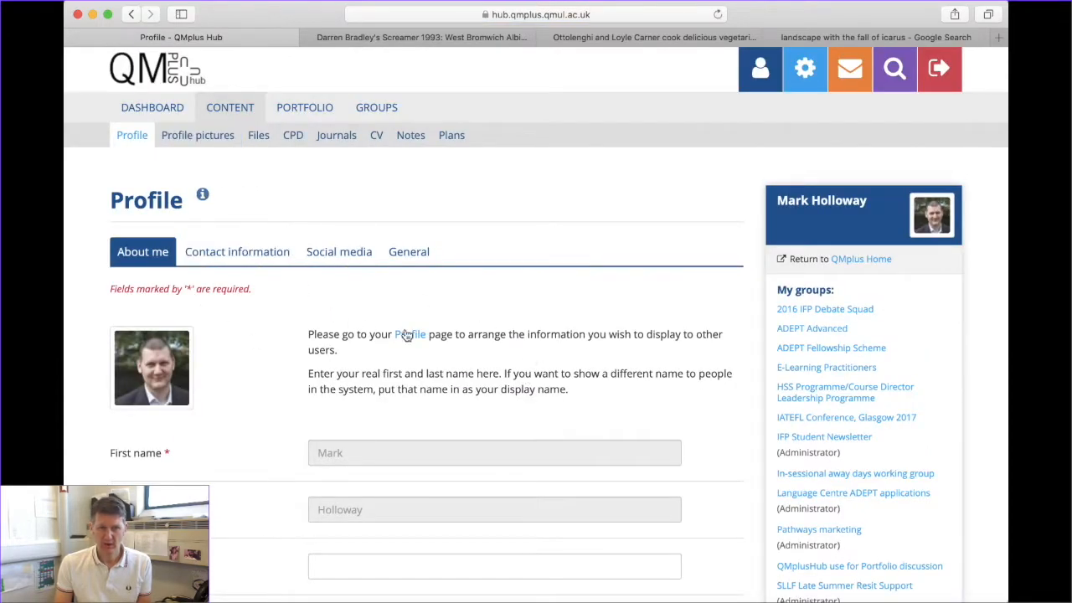
# Start a new journal titled with the user's name followed by 'ELSS Journal'
pyautogui.click(336, 137)
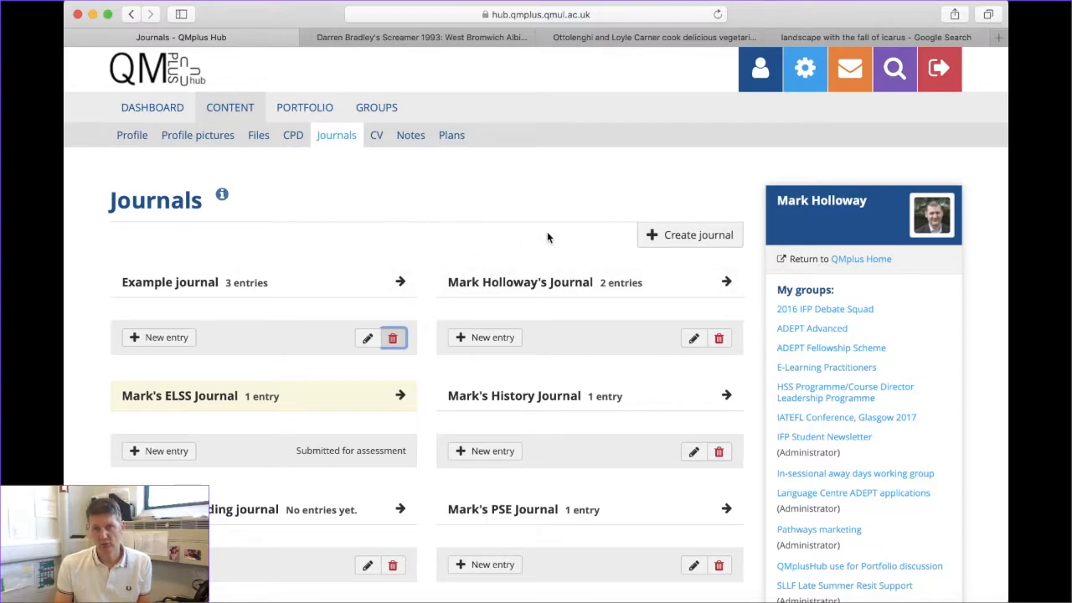
pyautogui.click(668, 239)
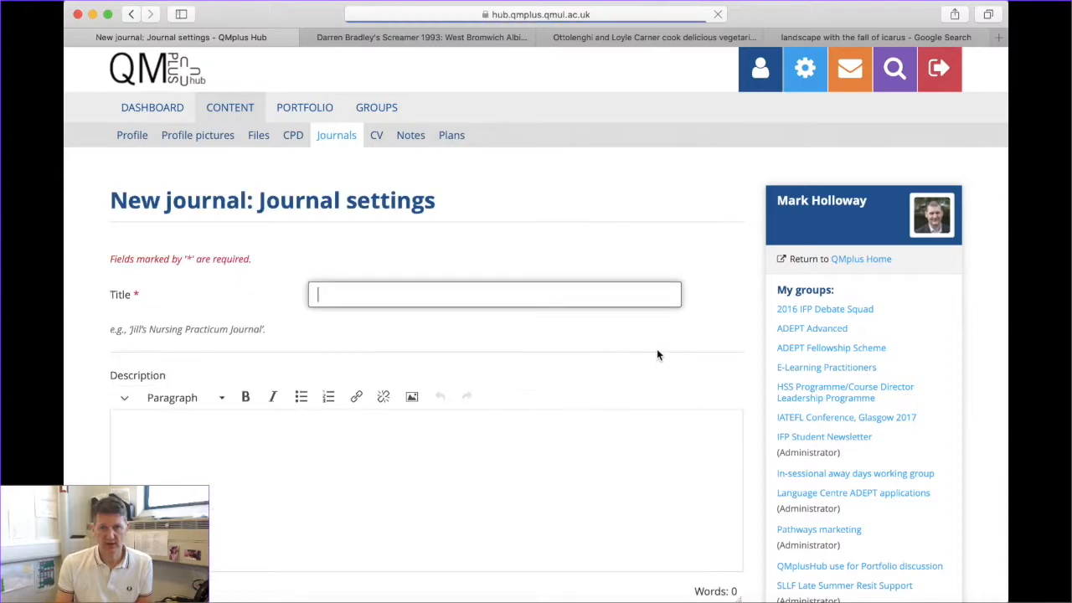
pyautogui.write("Mark Holloway's ELSS Journal 2020")
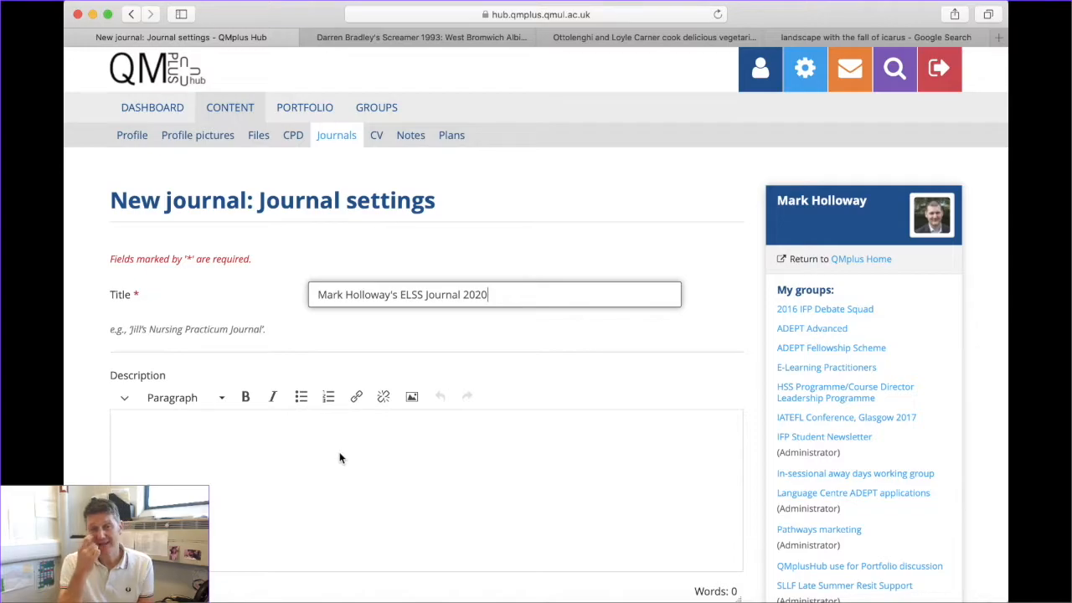
pyautogui.scroll(-1, 379, 460)
pyautogui.scroll(-3, 379, 456)
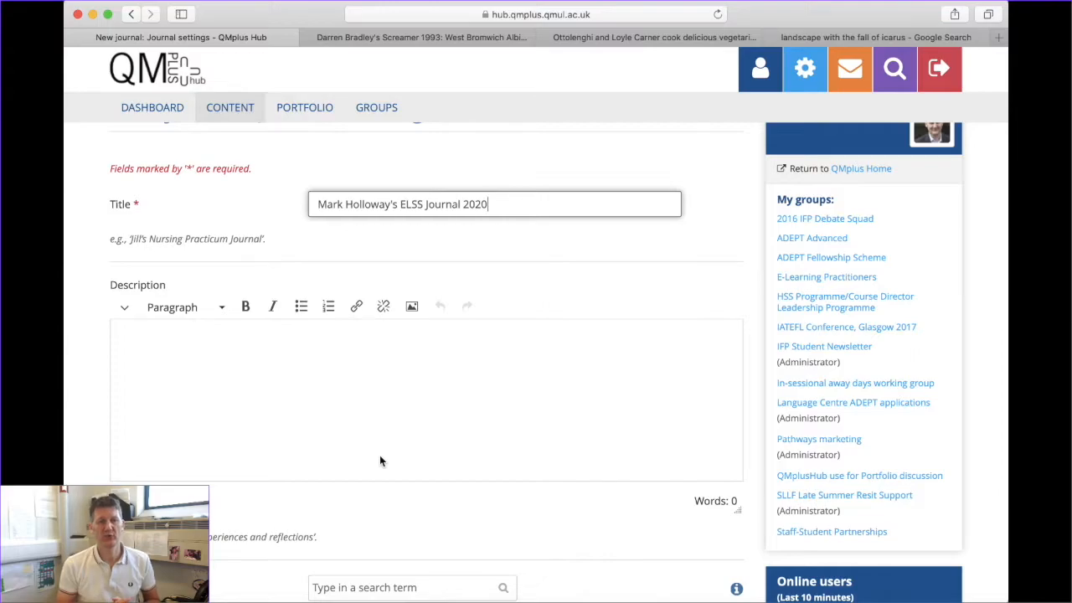
# Save the new ELSS journal and begin a new entry in it
pyautogui.click(335, 391)
pyautogui.scroll(-2, 335, 391)
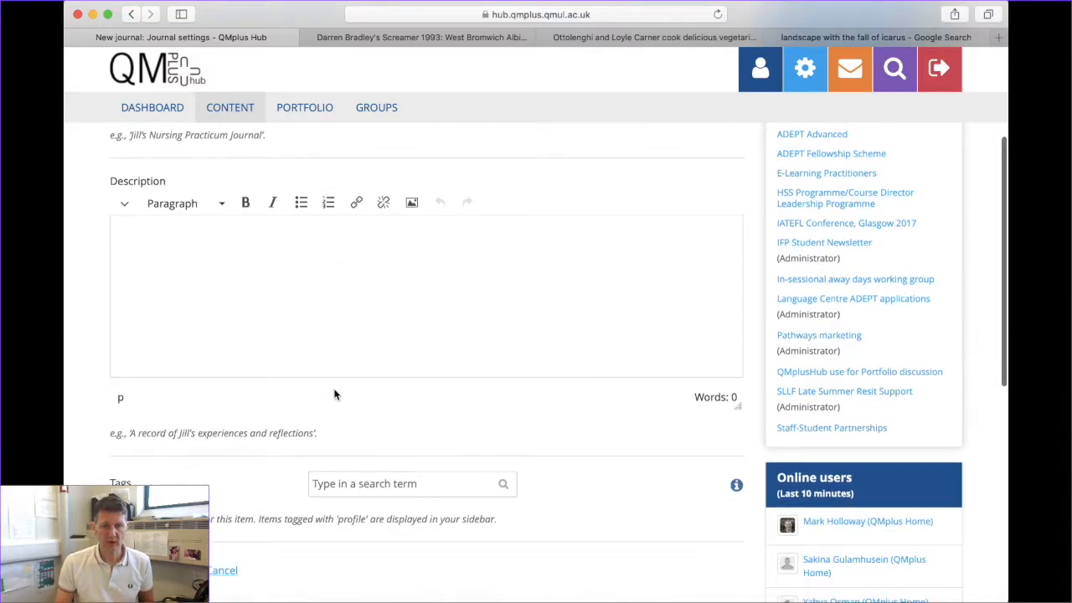
pyautogui.scroll(-3, 335, 395)
pyautogui.click(149, 449)
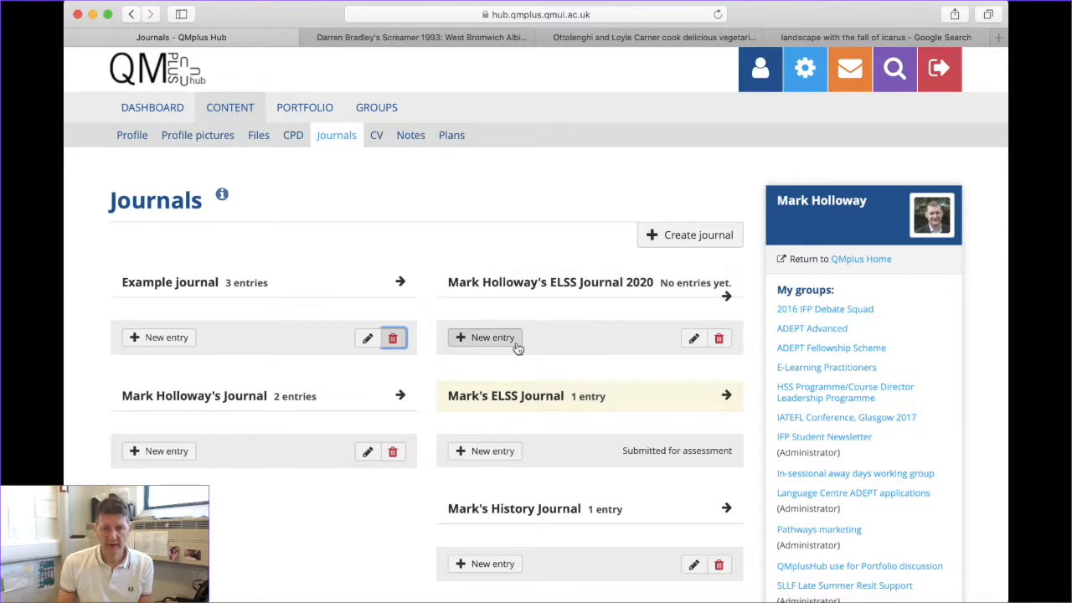
pyautogui.click(488, 452)
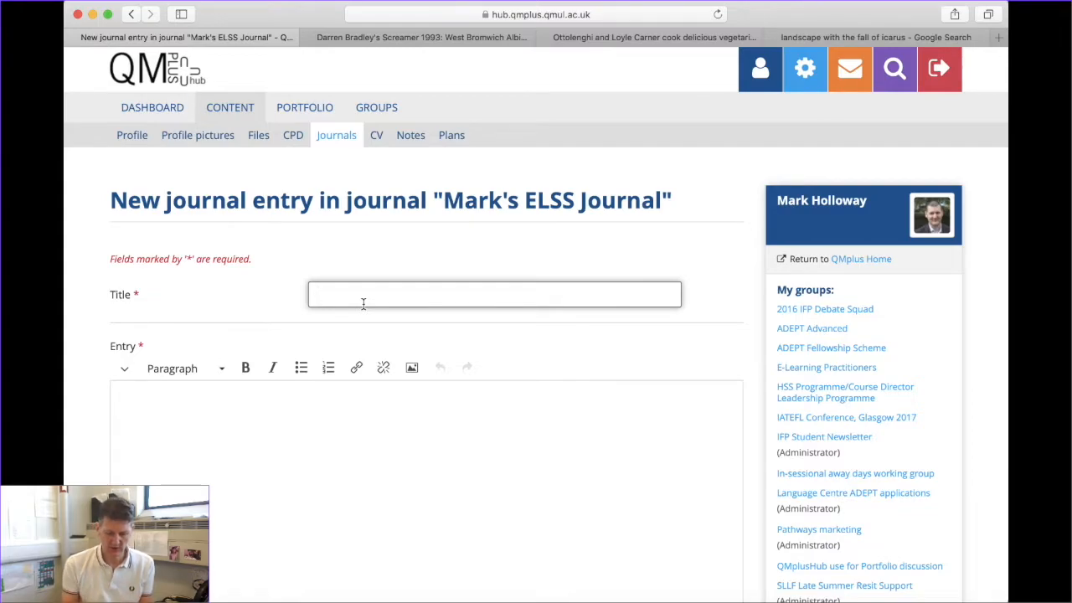
# Title the new entry 'Rationale for my choices' and fetch the rationale text from Word
pyautogui.write('ationale ')
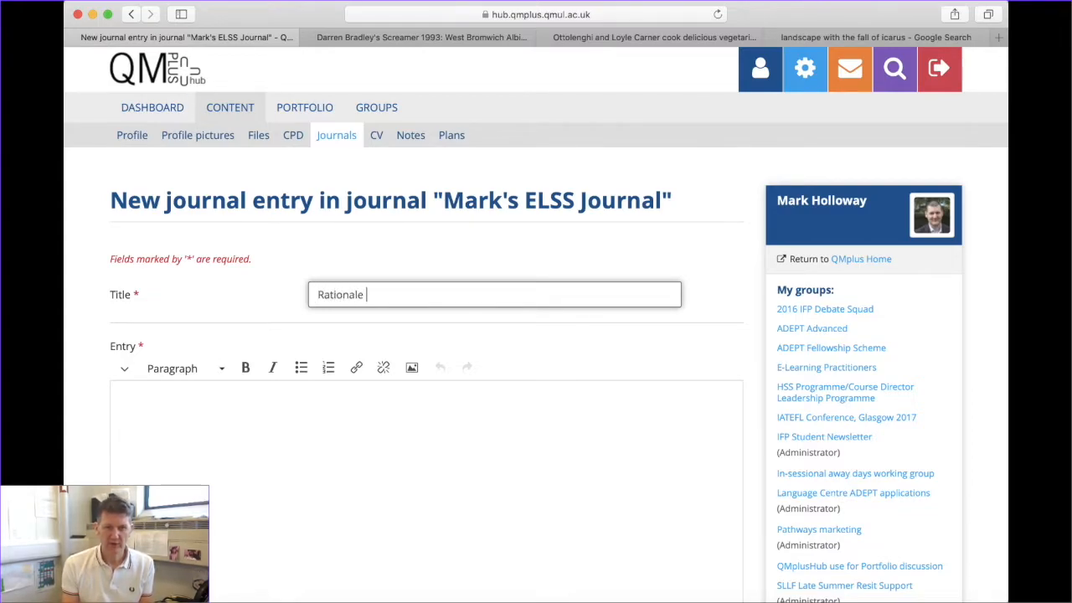
pyautogui.write('for my choices')
pyautogui.click(201, 436)
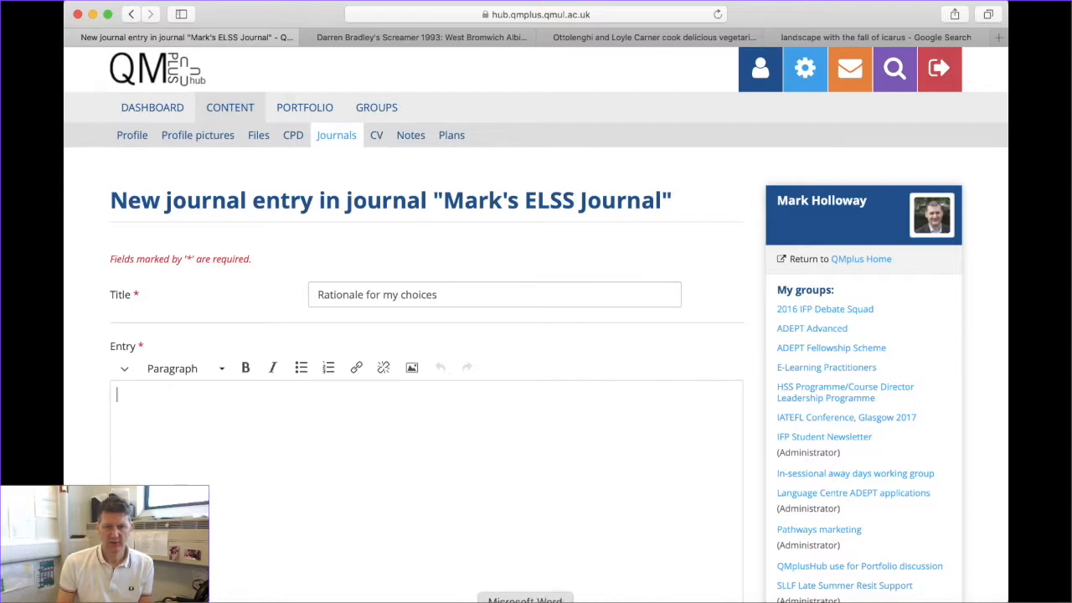
pyautogui.click(525, 601)
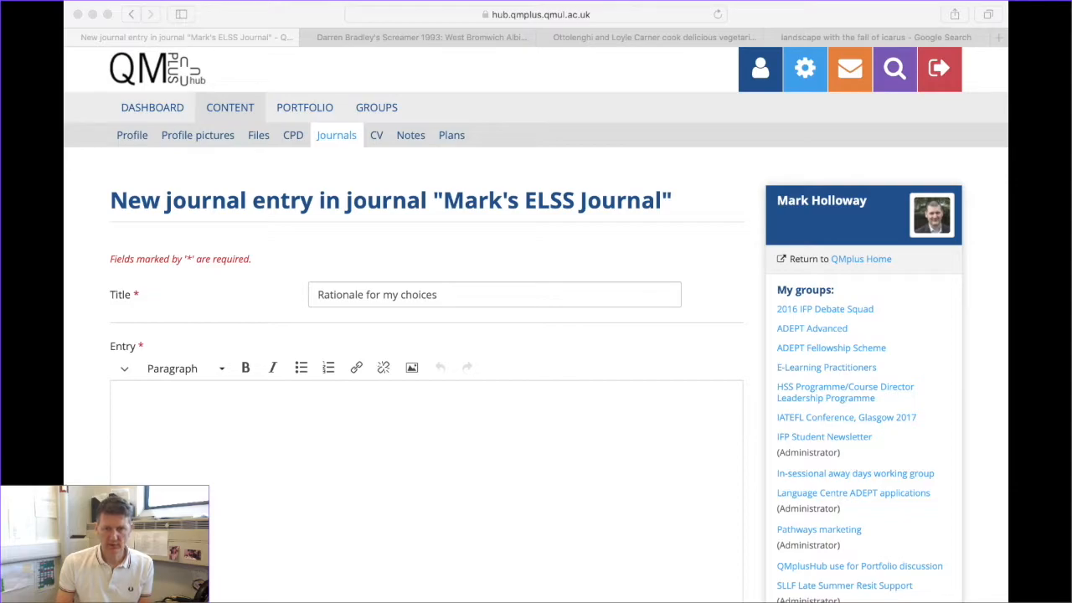
pyautogui.press('super+Tab')
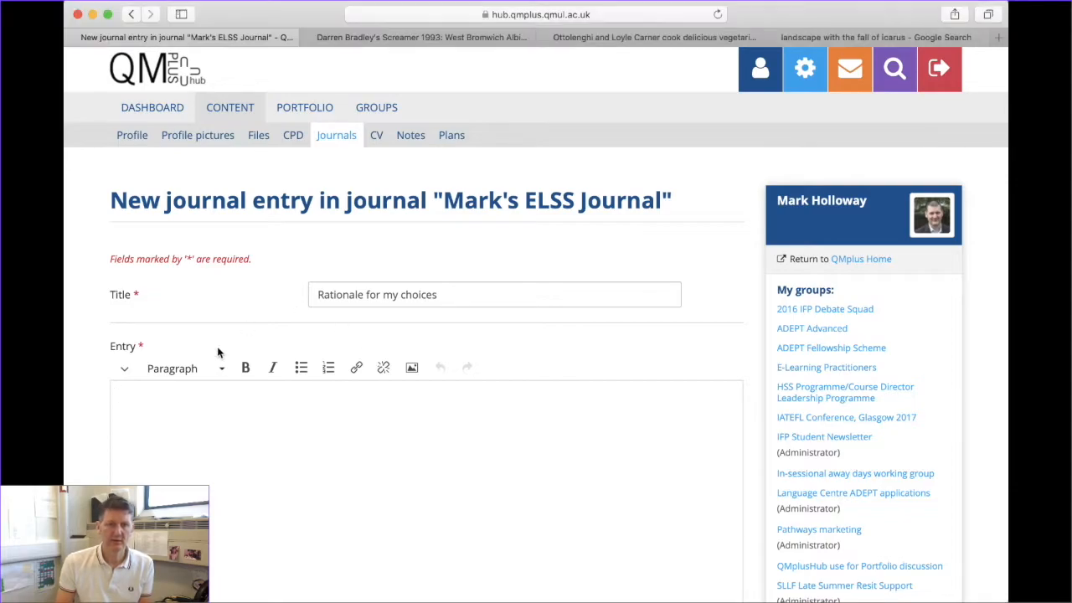
# Paste the rationale text and bold the My chosen video and image section headings
pyautogui.press('super+v')
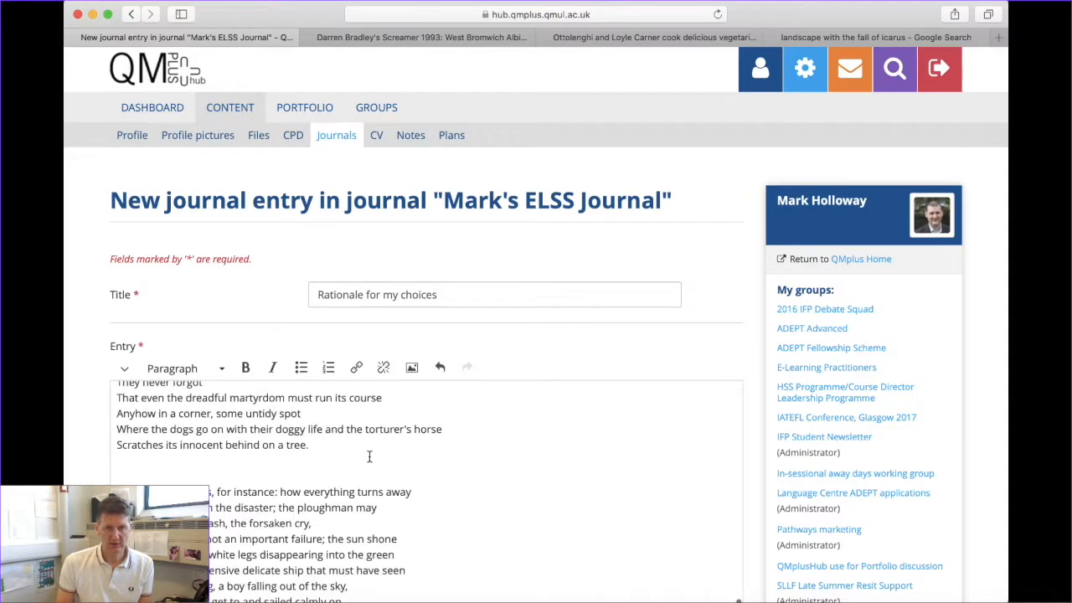
pyautogui.scroll(15, 386, 448)
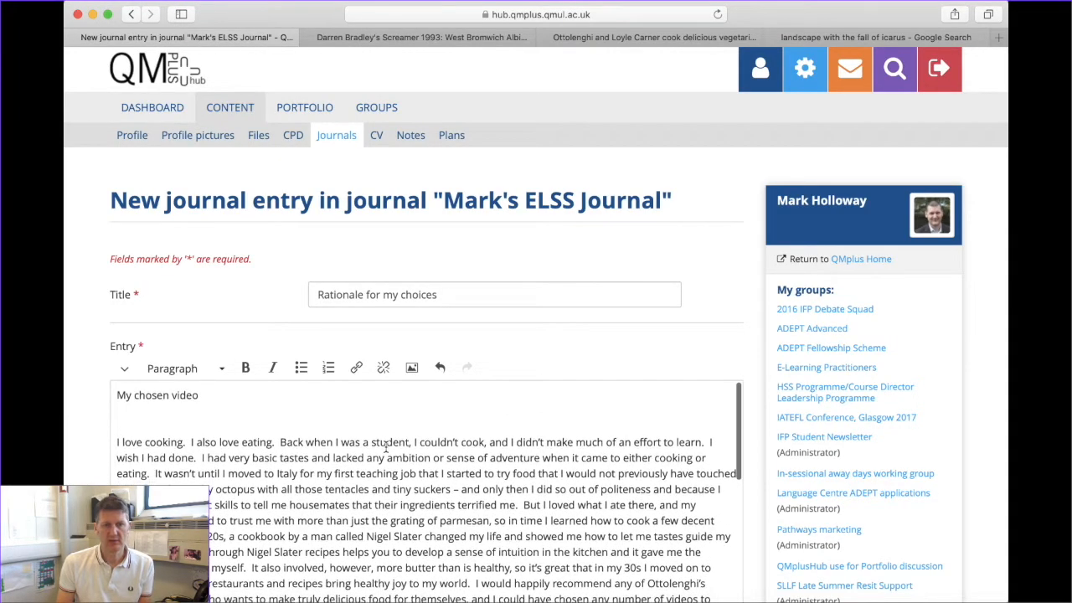
pyautogui.moveTo(203, 395); pyautogui.dragTo(97, 396)
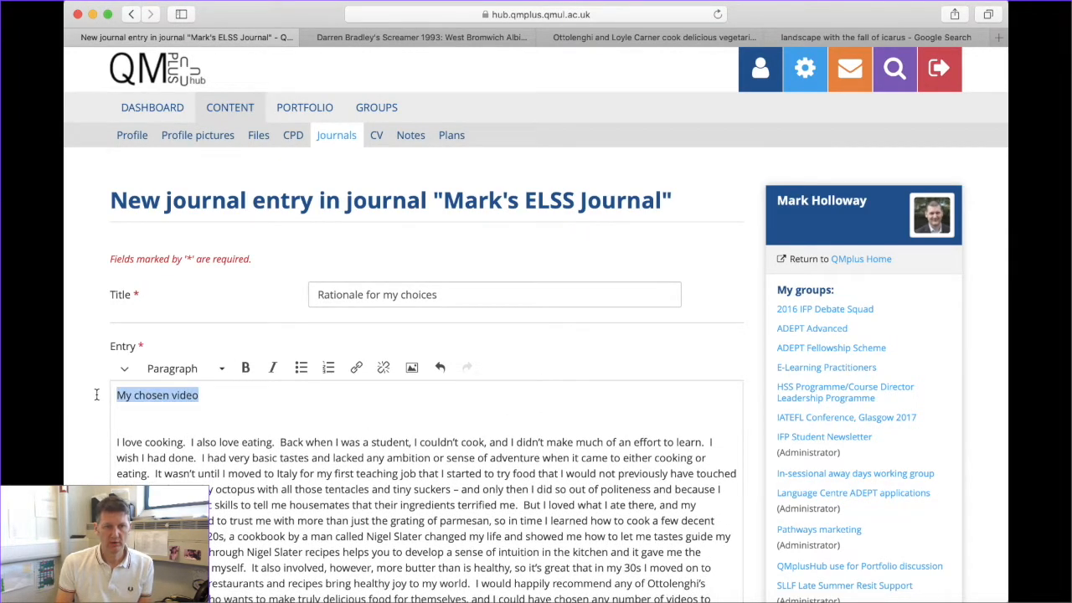
pyautogui.click(245, 369)
pyautogui.scroll(-10, 200, 476)
pyautogui.scroll(3, 200, 476)
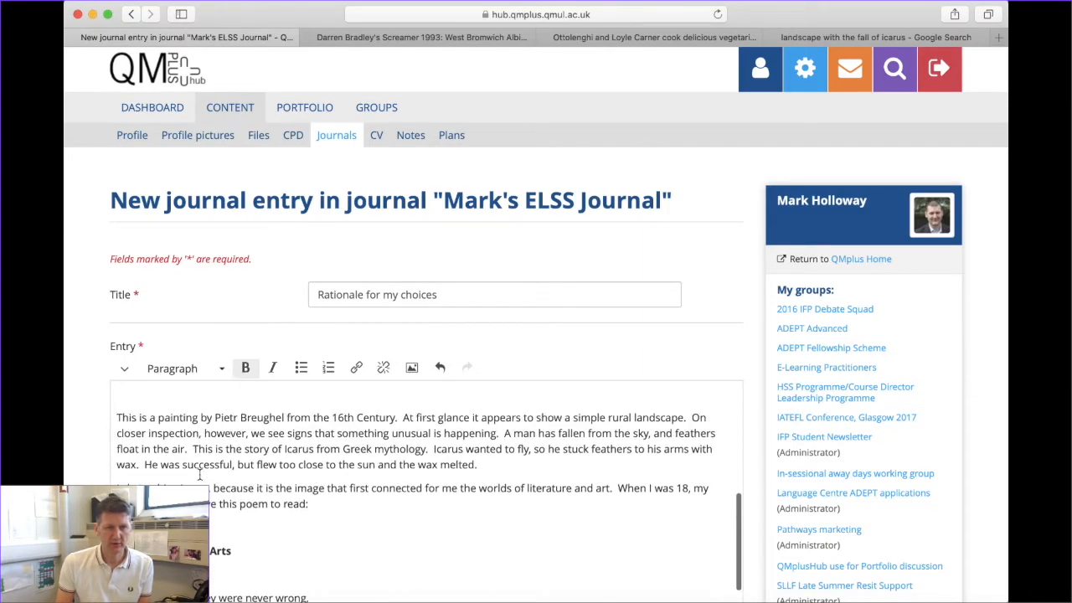
pyautogui.scroll(3, 199, 476)
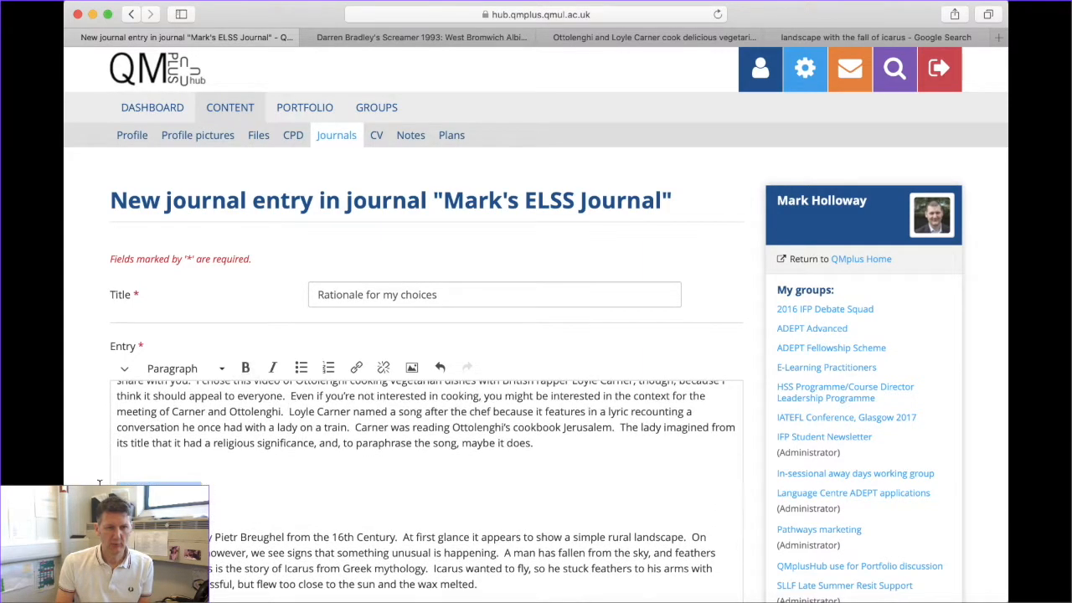
pyautogui.press('super+b')
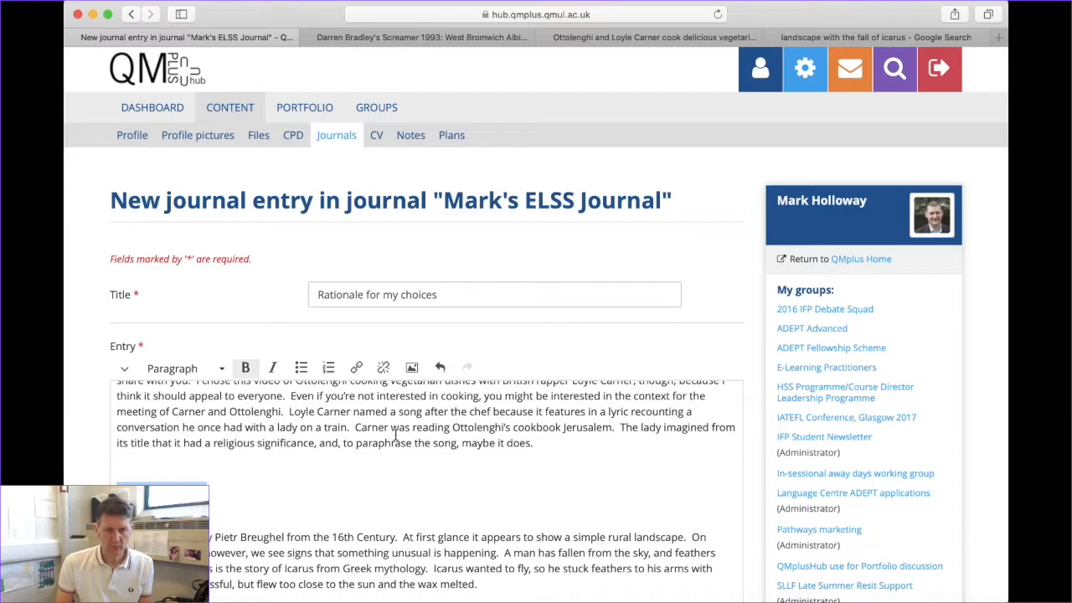
pyautogui.scroll(3, 395, 434)
# Italicise the book title Jerusalem and select the phrase 'Loyle Carner named a song after the chef'
pyautogui.moveTo(614, 491); pyautogui.dragTo(562, 491)
pyautogui.click(271, 369)
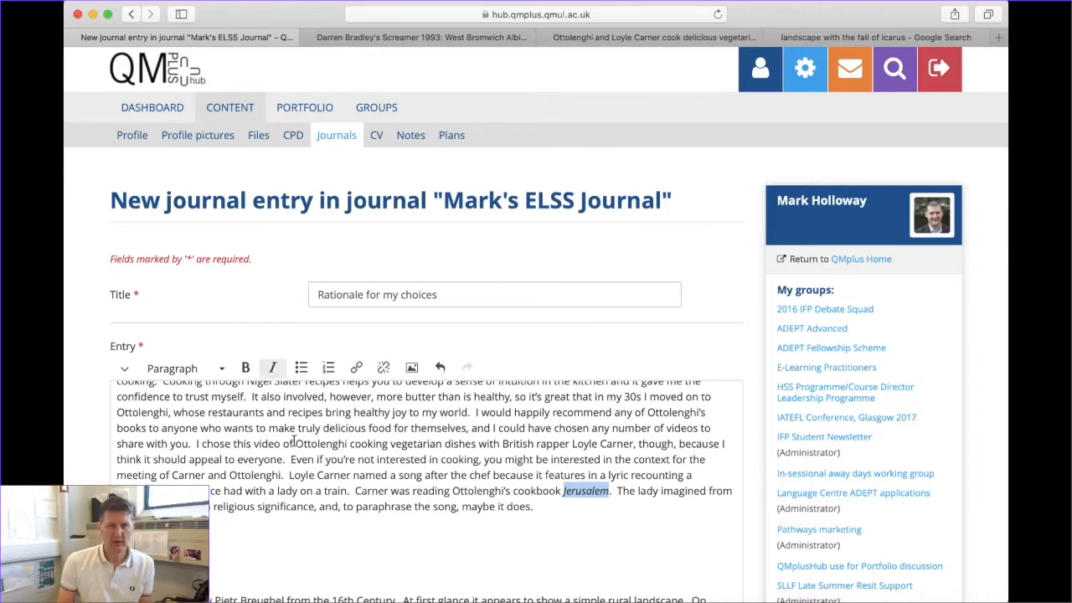
pyautogui.scroll(3, 297, 441)
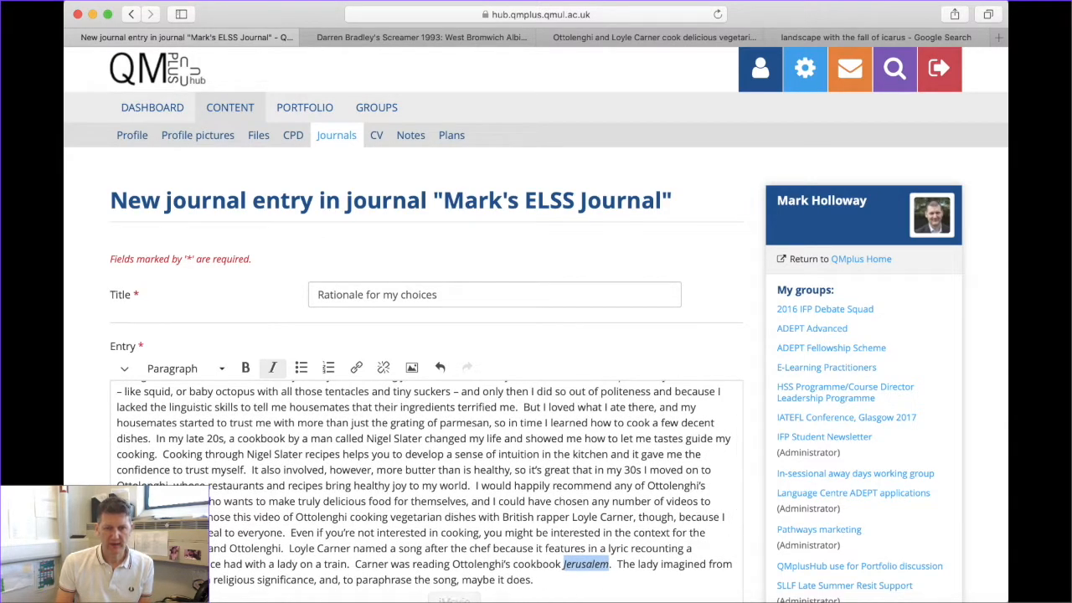
pyautogui.click(289, 601)
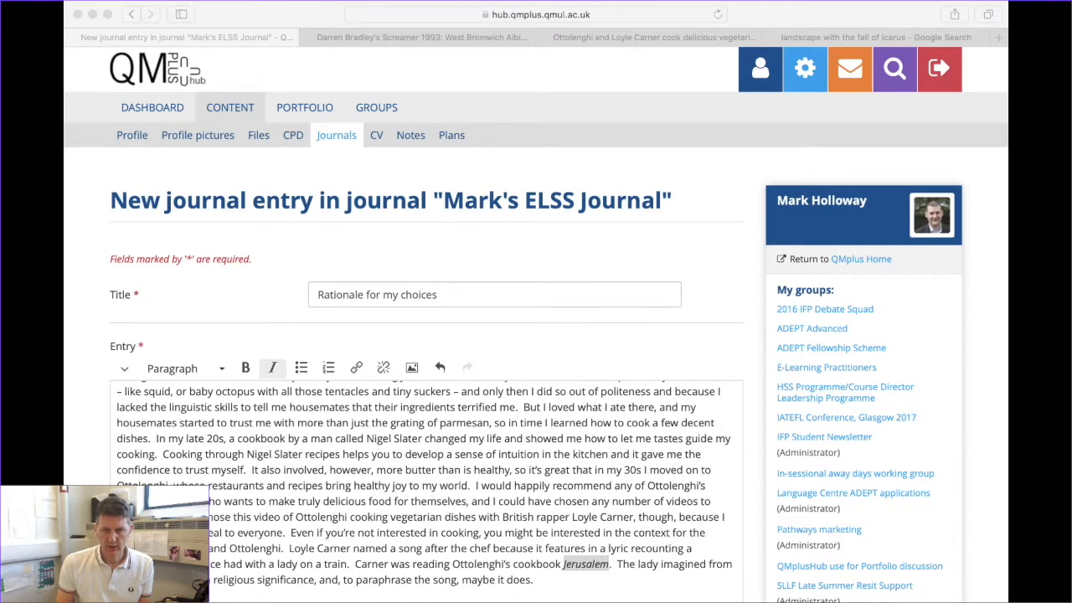
pyautogui.press('super+Tab')
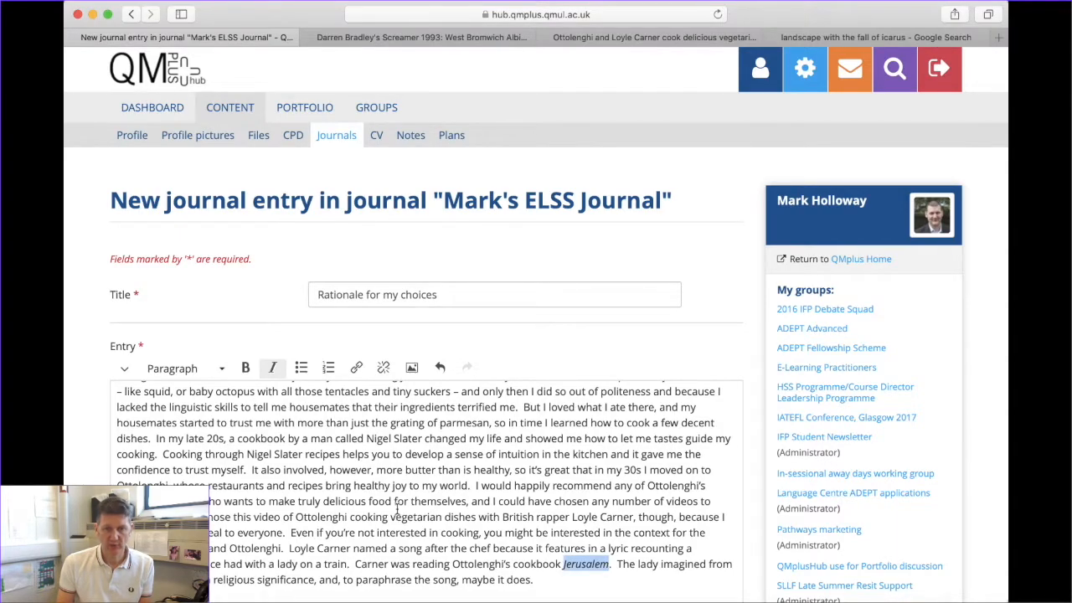
pyautogui.scroll(-5, 374, 507)
pyautogui.scroll(4, 368, 503)
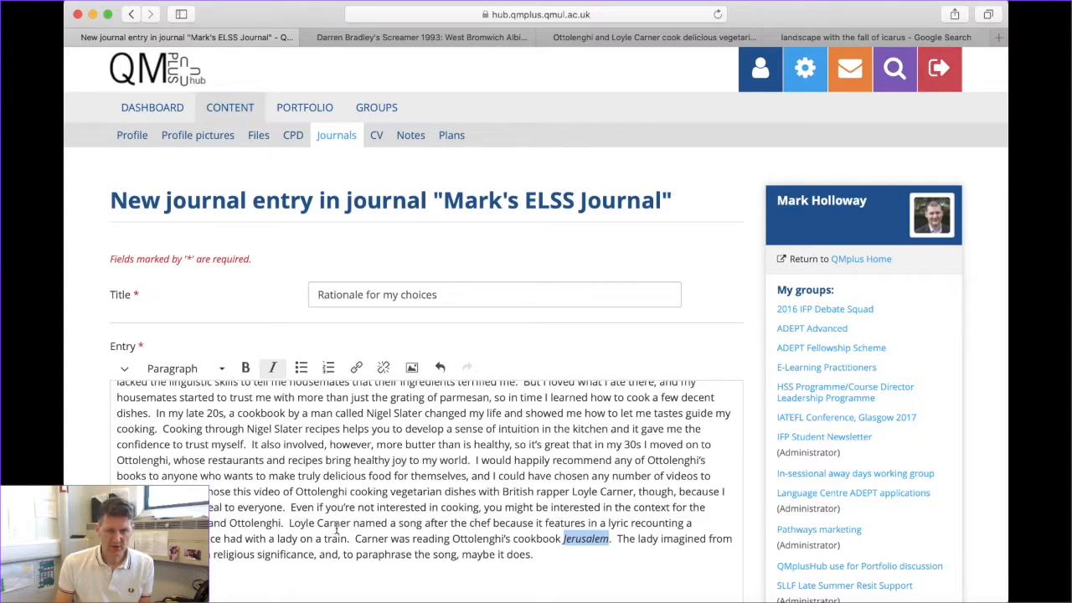
pyautogui.moveTo(293, 523); pyautogui.dragTo(397, 523)
pyautogui.click(356, 553)
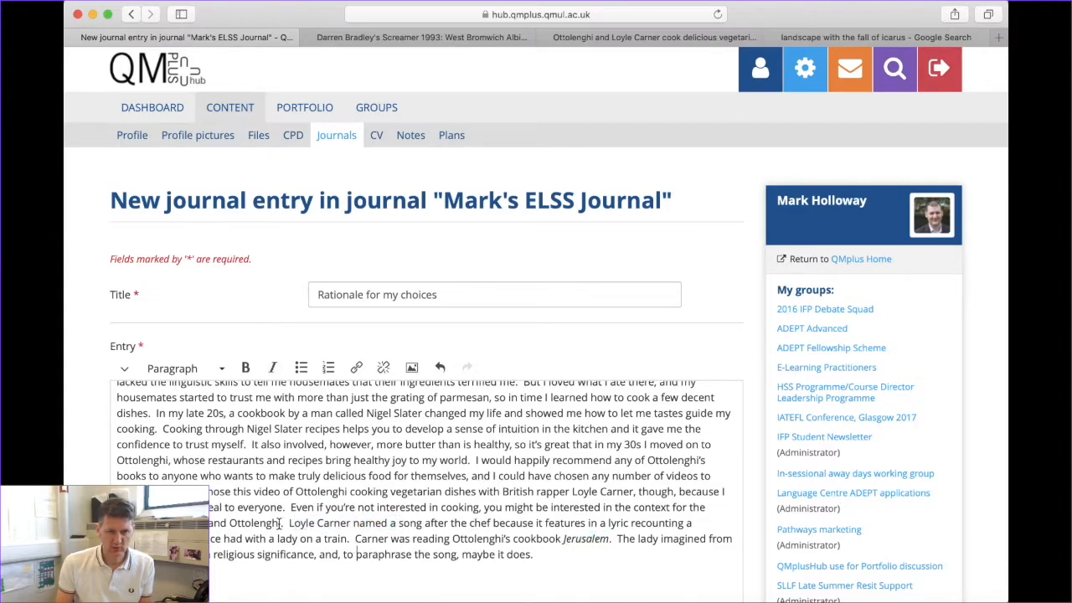
pyautogui.moveTo(290, 522); pyautogui.dragTo(494, 522)
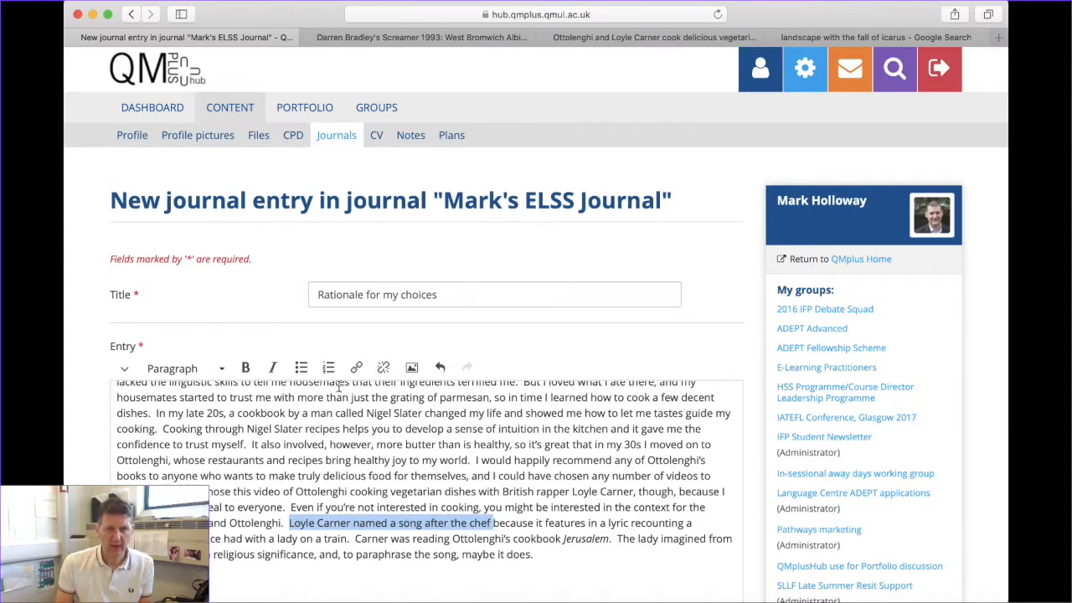
# Link the phrase 'Loyle Carner named a song after the chef' to the pasted YouTube URL
pyautogui.click(356, 369)
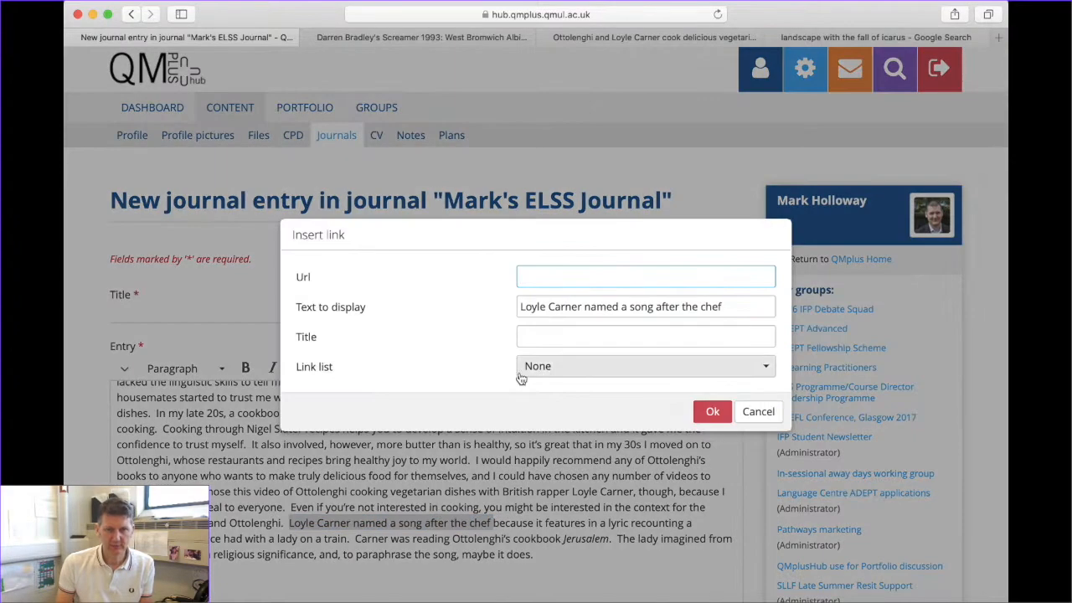
pyautogui.write('https://www.youtube.com/watch?v=I55oZGlewkg')
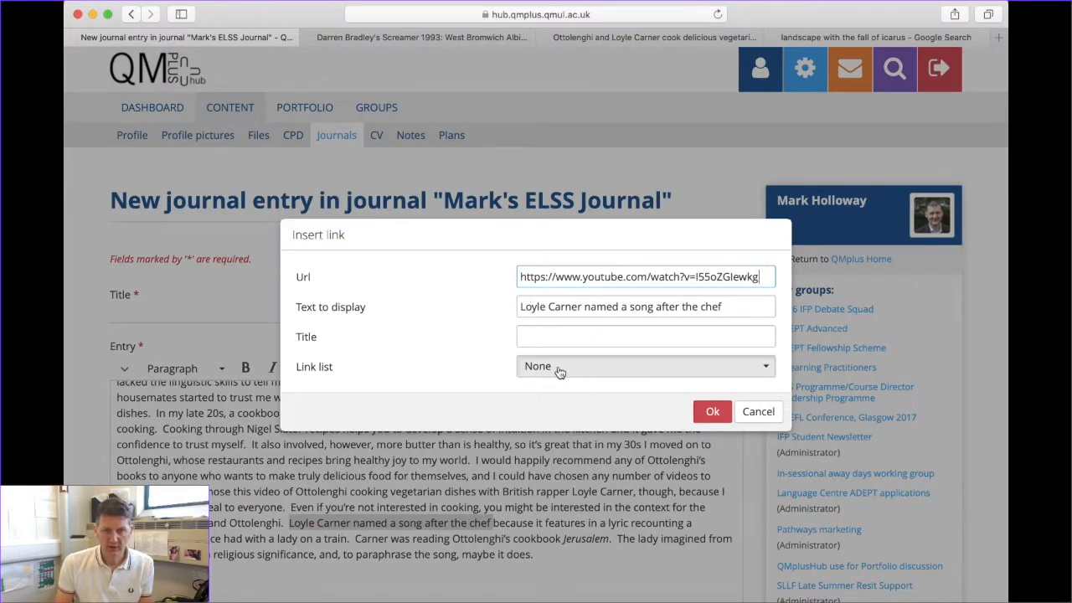
pyautogui.click(566, 366)
pyautogui.click(460, 334)
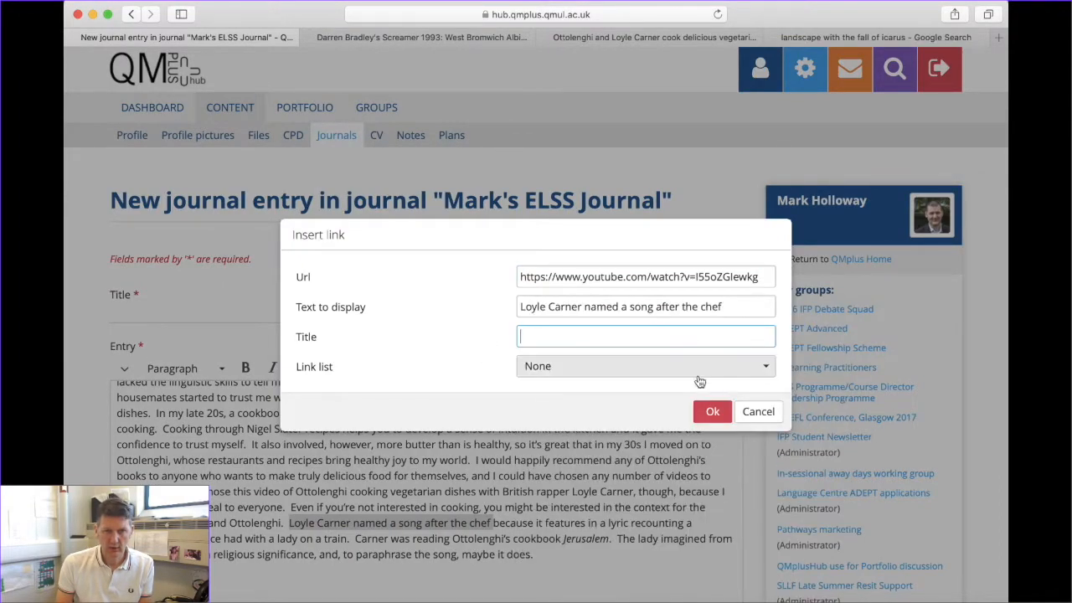
pyautogui.click(708, 411)
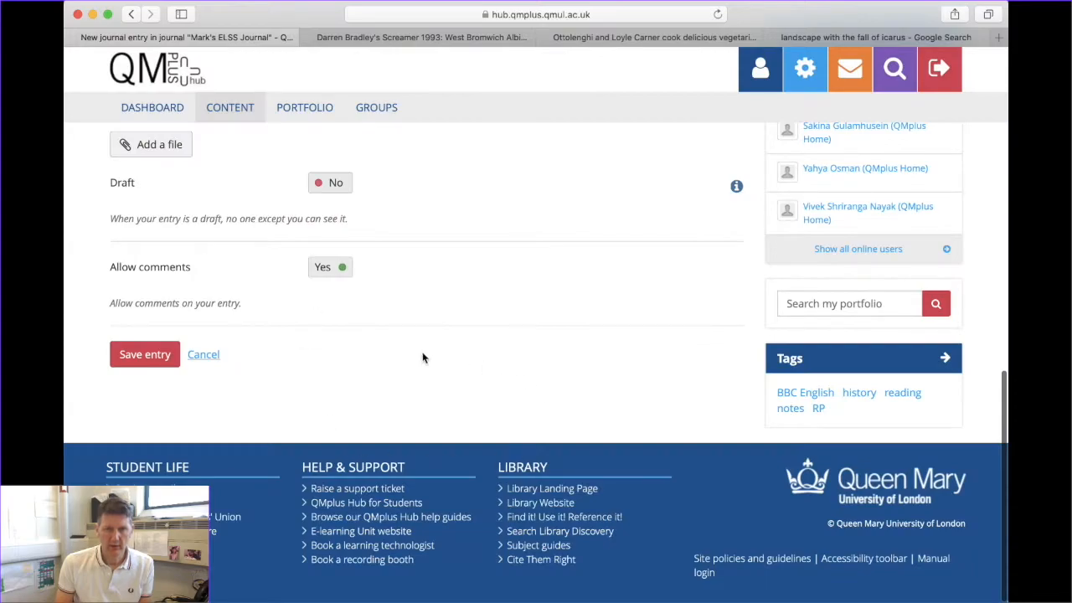
pyautogui.scroll(10, 422, 357)
pyautogui.scroll(2, 419, 351)
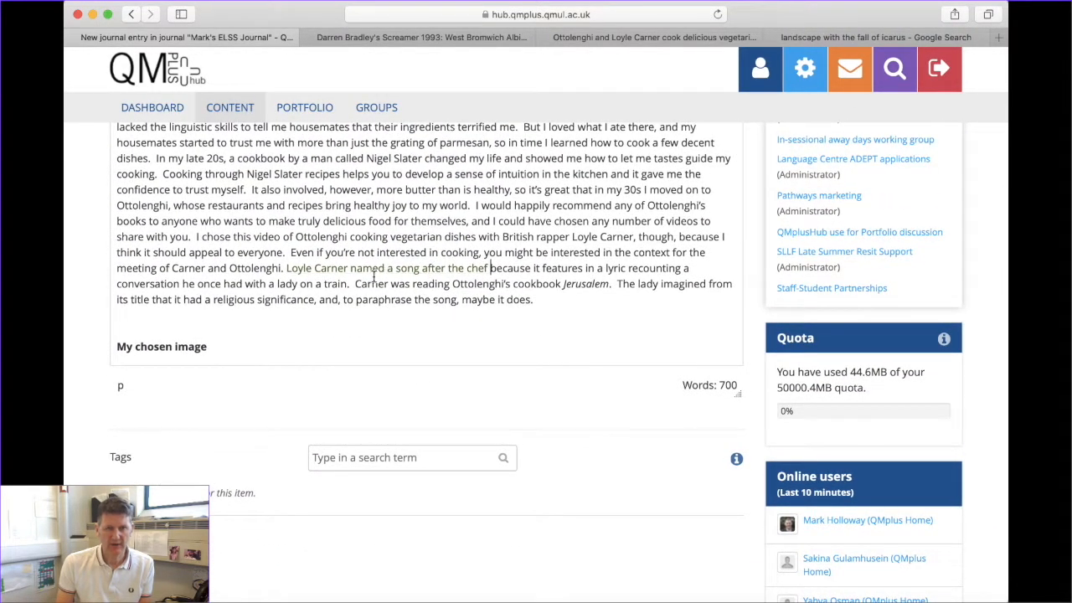
pyautogui.scroll(-5, 373, 276)
# Remove the blank line above the 'This is a painting…' paragraph
pyautogui.click(119, 235)
pyautogui.press('BackSpace')
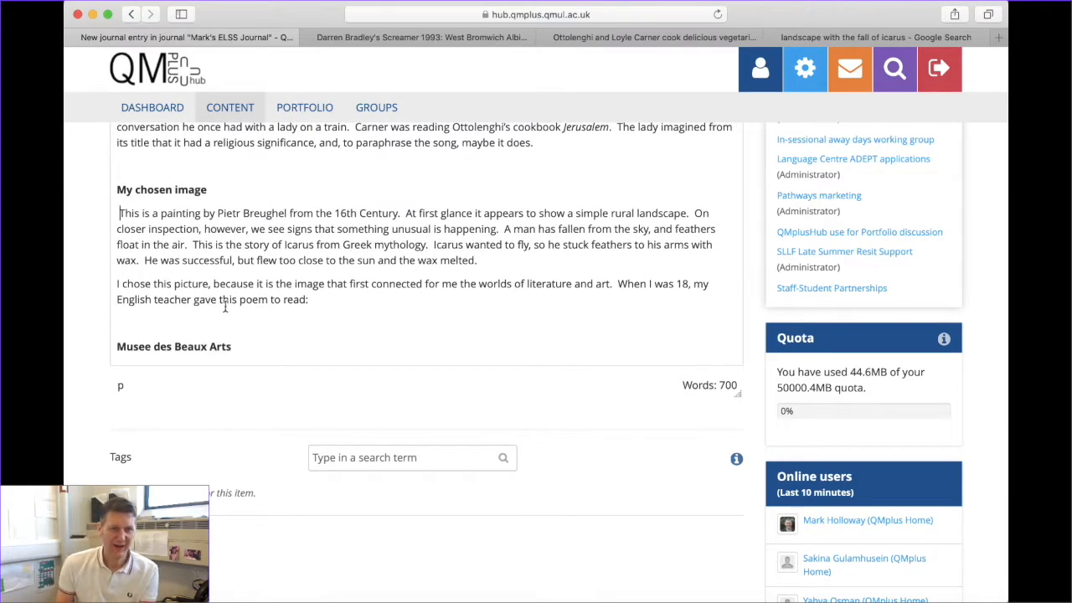
pyautogui.scroll(3, 225, 307)
pyautogui.scroll(5, 185, 243)
pyautogui.scroll(6, 172, 276)
pyautogui.scroll(-3, 159, 436)
pyautogui.scroll(-10, 187, 425)
pyautogui.scroll(15, 186, 425)
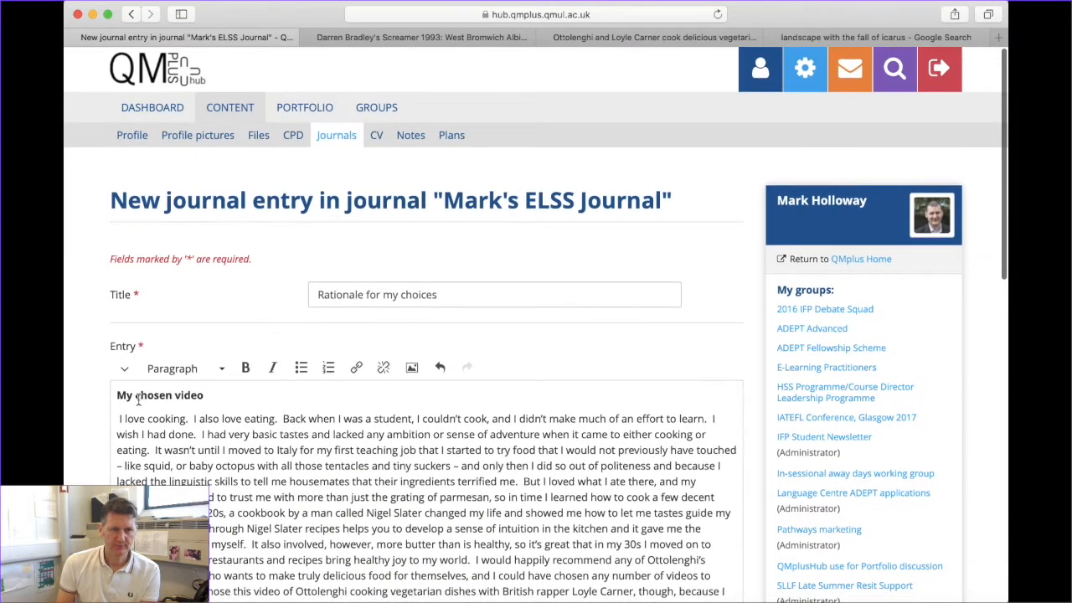
# Remove the stray space before 'I love cooking' and unbold the Musee des Beaux Arts title
pyautogui.press('BackSpace')
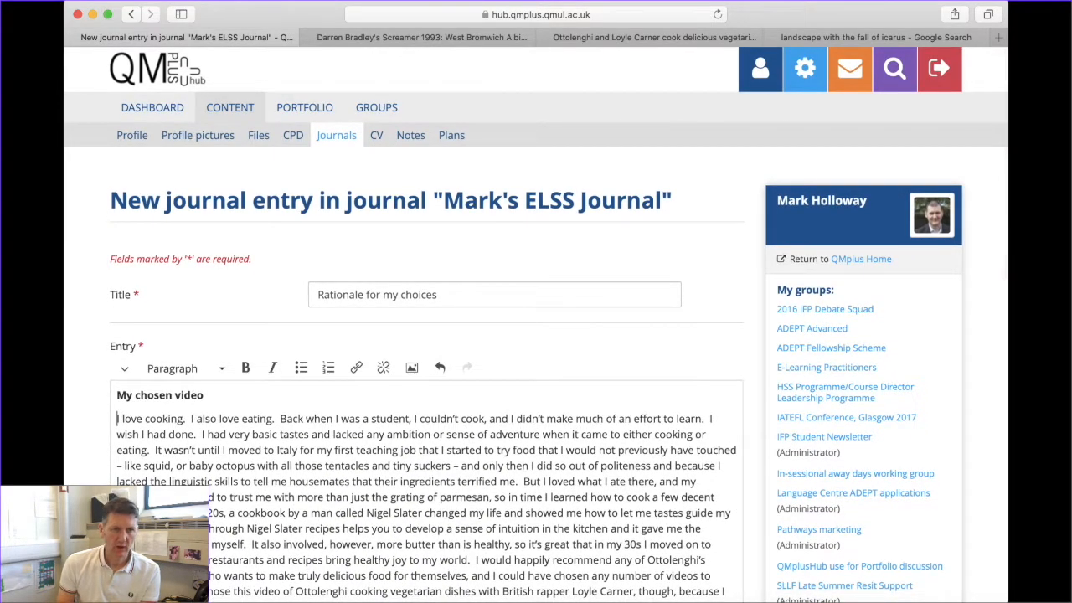
pyautogui.scroll(-3, 146, 437)
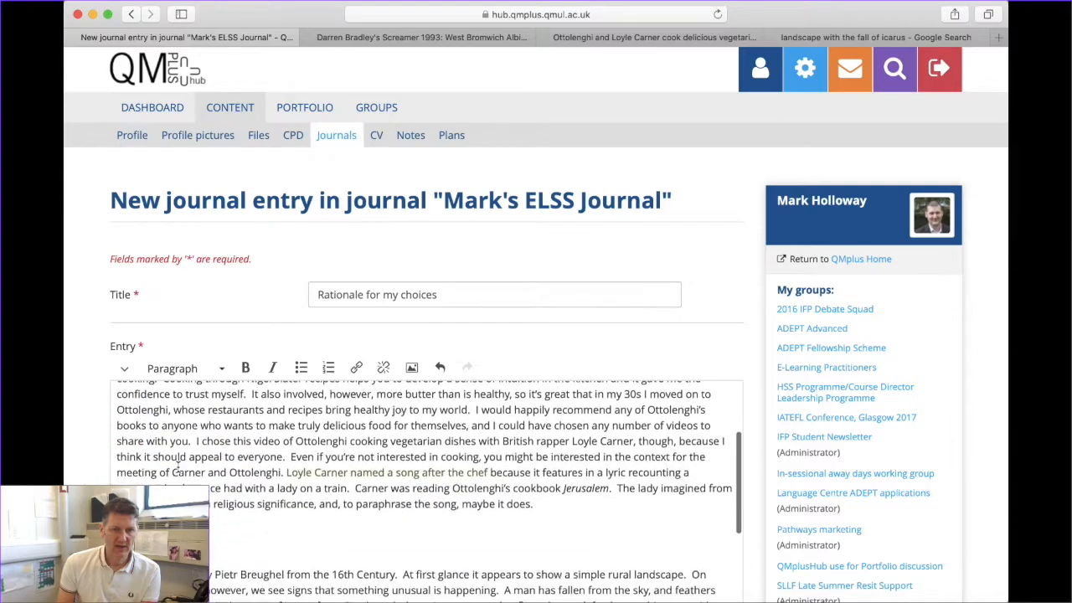
pyautogui.scroll(-3, 178, 468)
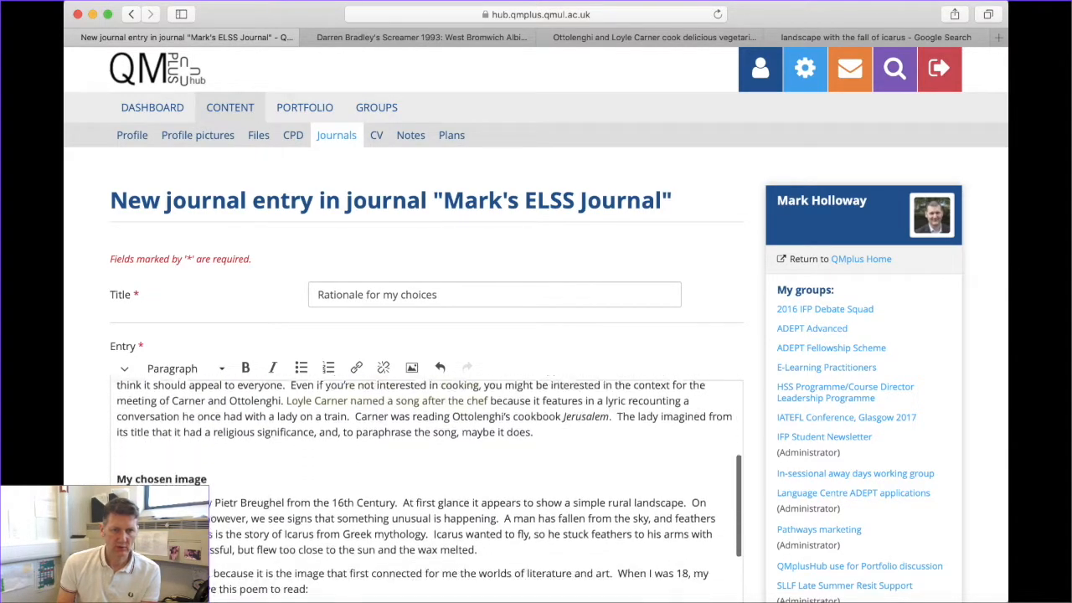
pyautogui.scroll(-2, 168, 482)
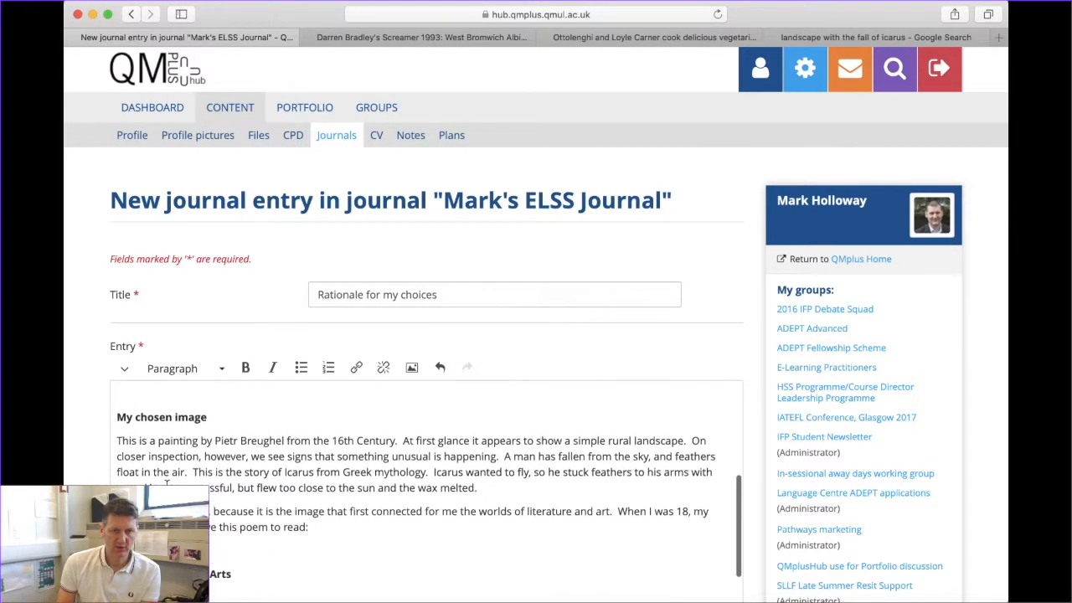
pyautogui.scroll(-1, 167, 483)
pyautogui.moveTo(242, 495); pyautogui.dragTo(117, 495)
pyautogui.press('super+b')
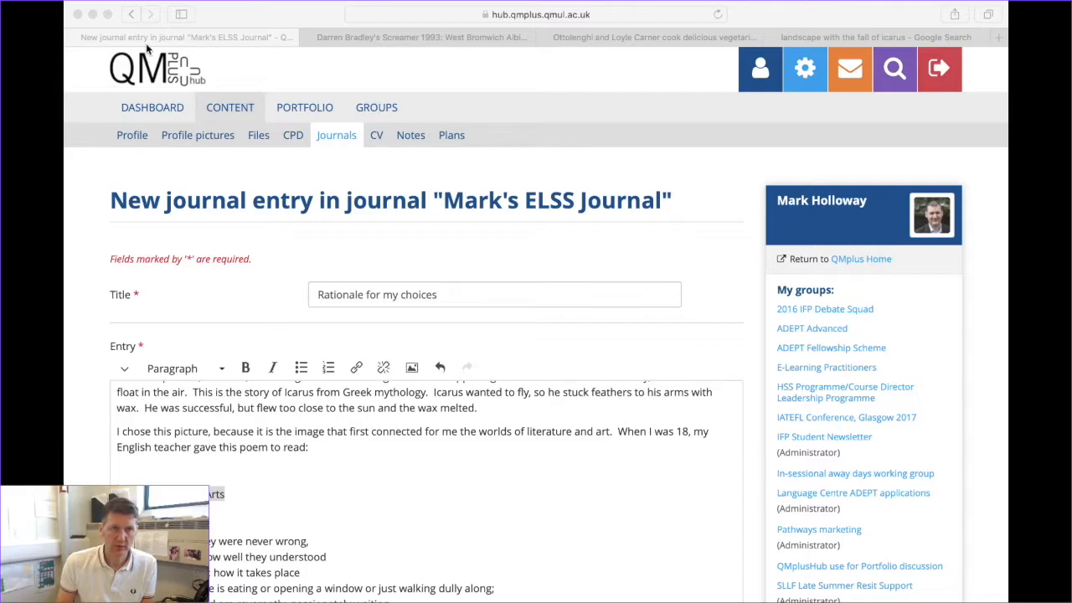
# Put the poem title in quotes and add 'by W. H. Auden' after it
pyautogui.click(262, 15)
pyautogui.press('Left')
pyautogui.write('"')
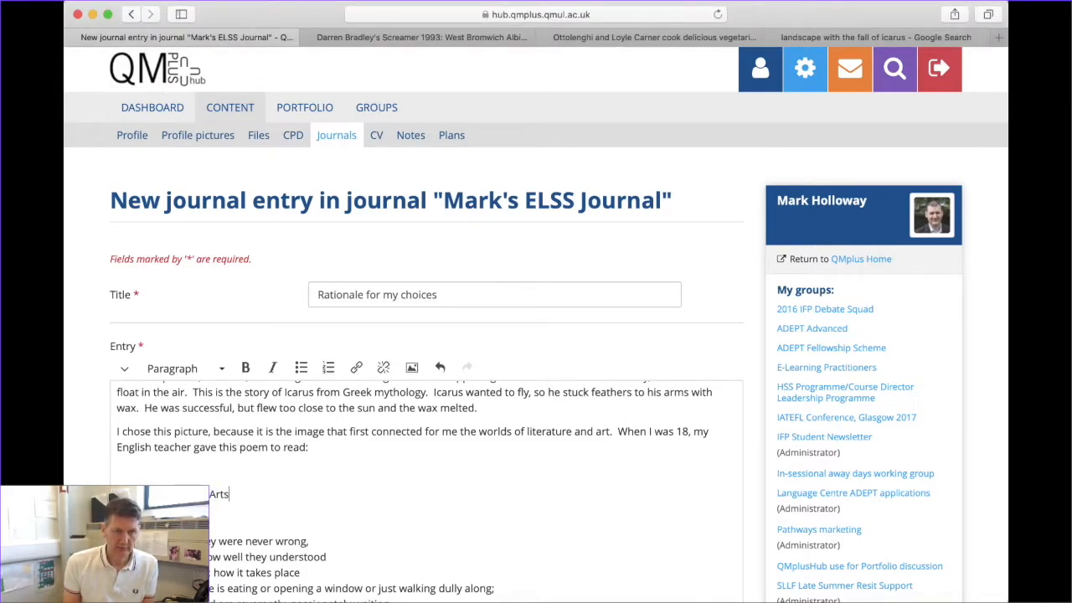
pyautogui.press('End')
pyautogui.write('"')
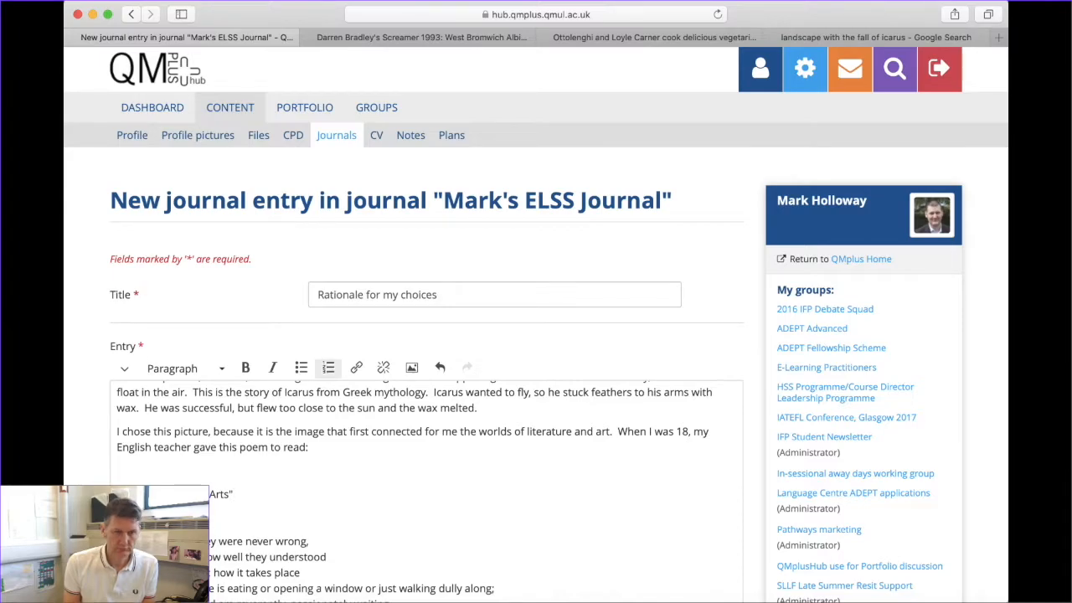
pyautogui.press('BackSpace')
pyautogui.press('BackSpace')
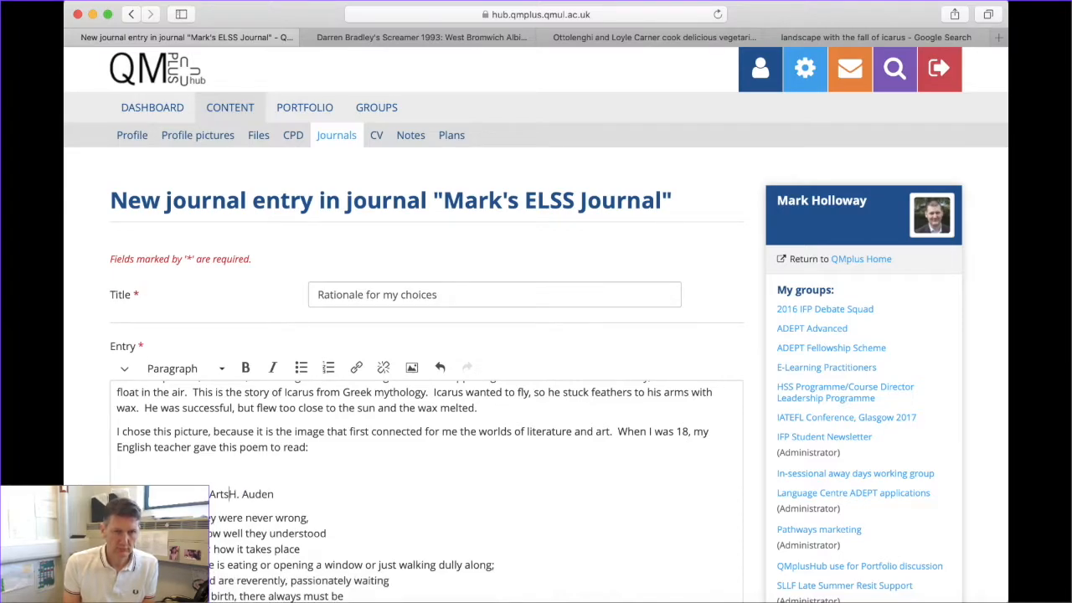
pyautogui.write('" by W.')
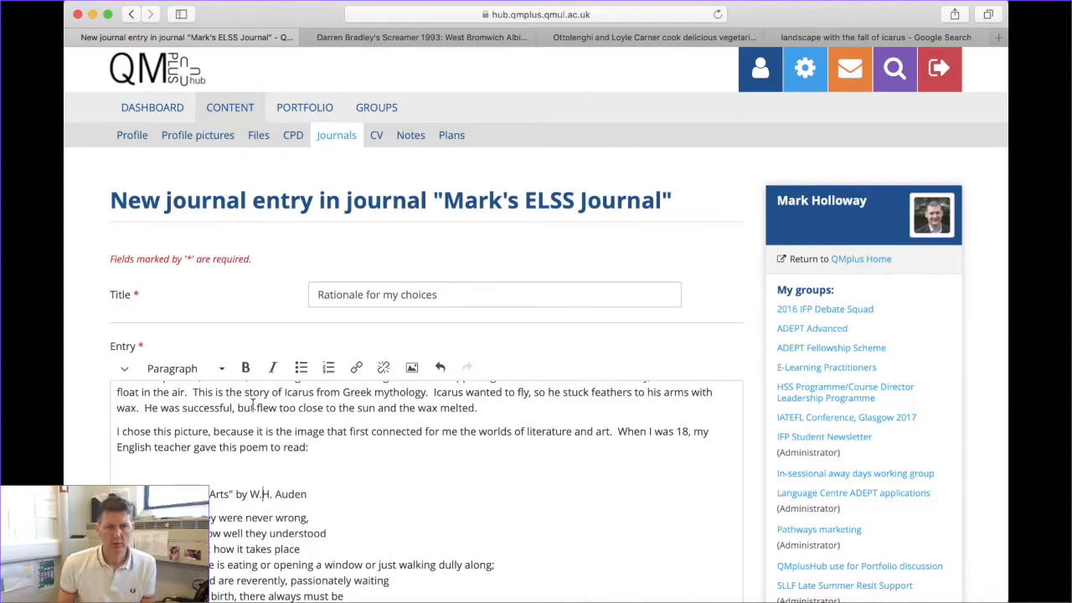
# Delete the extra empty line before the closing paragraph and save the journal entry
pyautogui.scroll(-3, 306, 489)
pyautogui.scroll(-6, 306, 489)
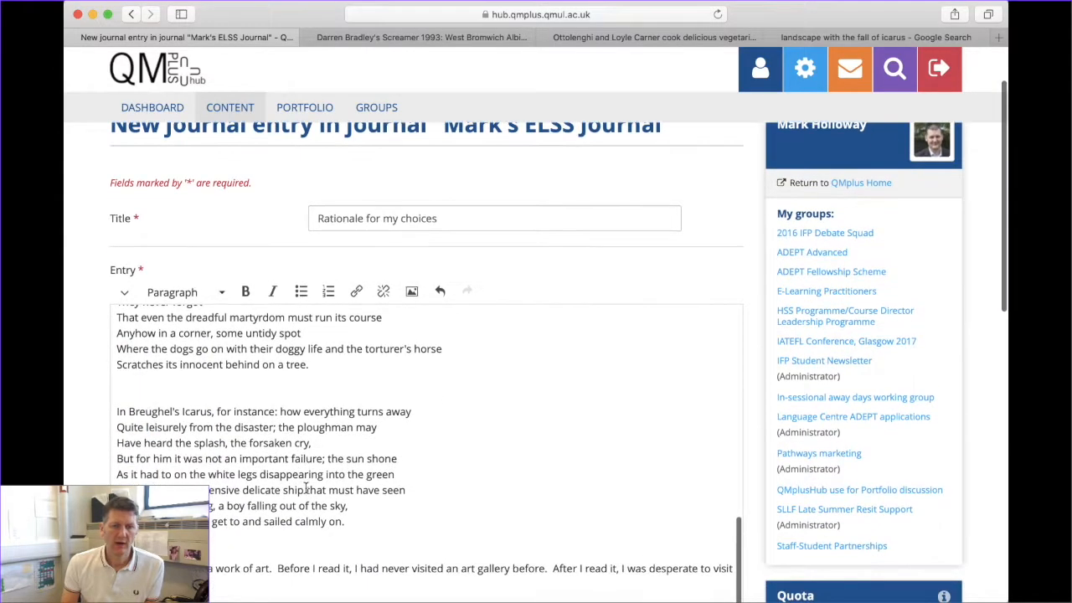
pyautogui.press('BackSpace')
pyautogui.press('Down')
pyautogui.press('Down')
pyautogui.press('BackSpace')
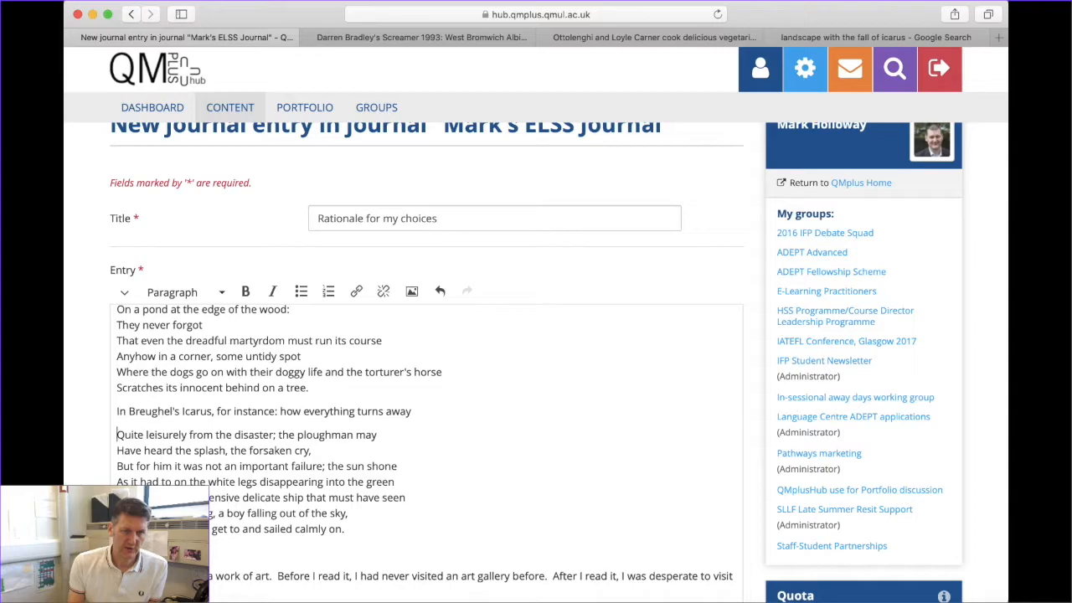
pyautogui.press('super+z')
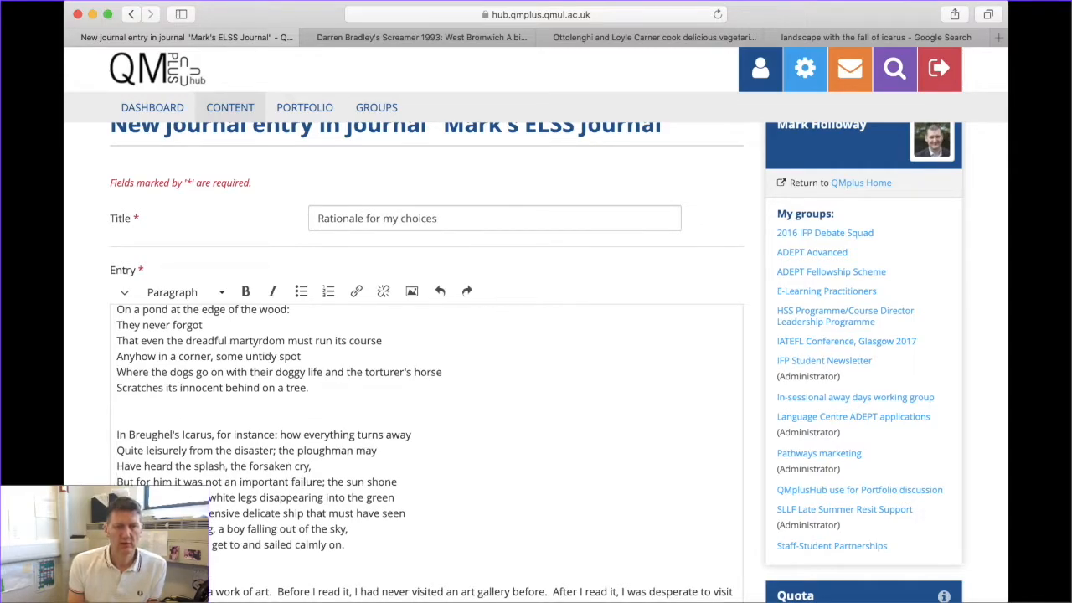
pyautogui.press('BackSpace')
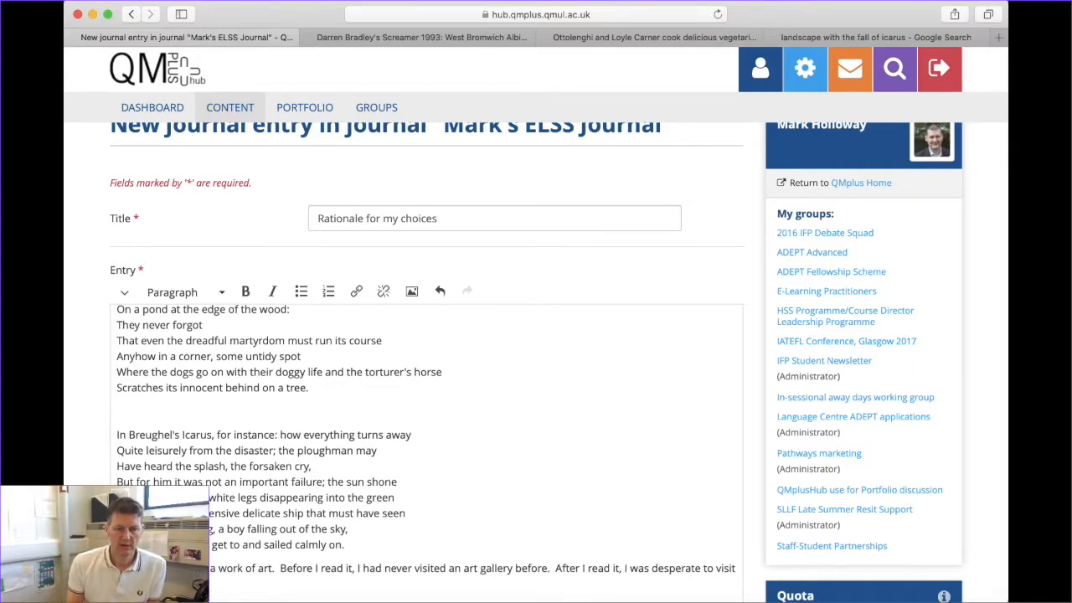
pyautogui.scroll(-1, 313, 408)
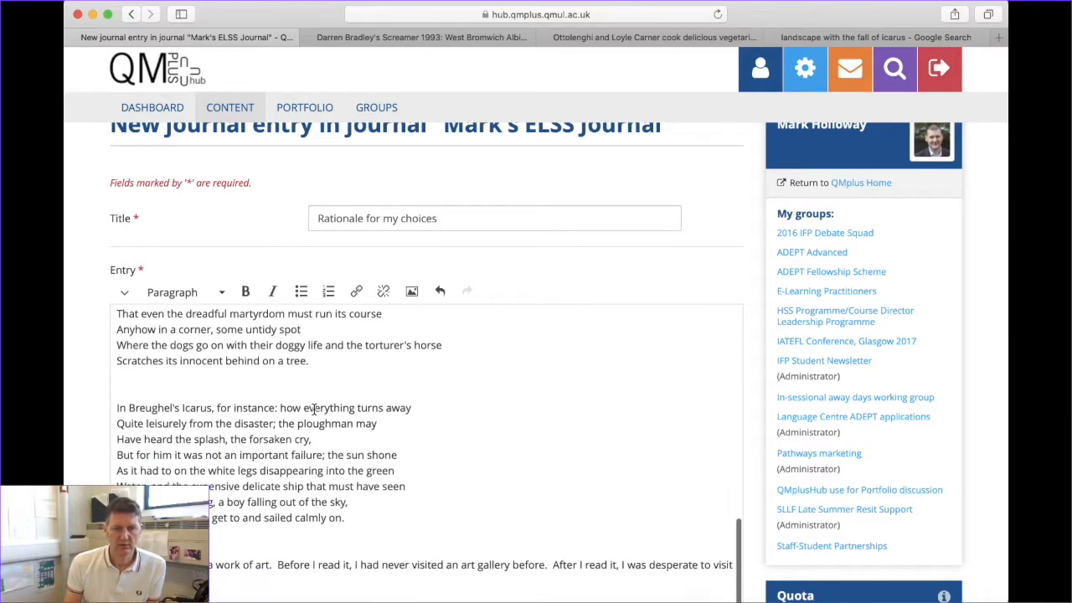
pyautogui.scroll(10, 313, 409)
pyautogui.scroll(-15, 413, 447)
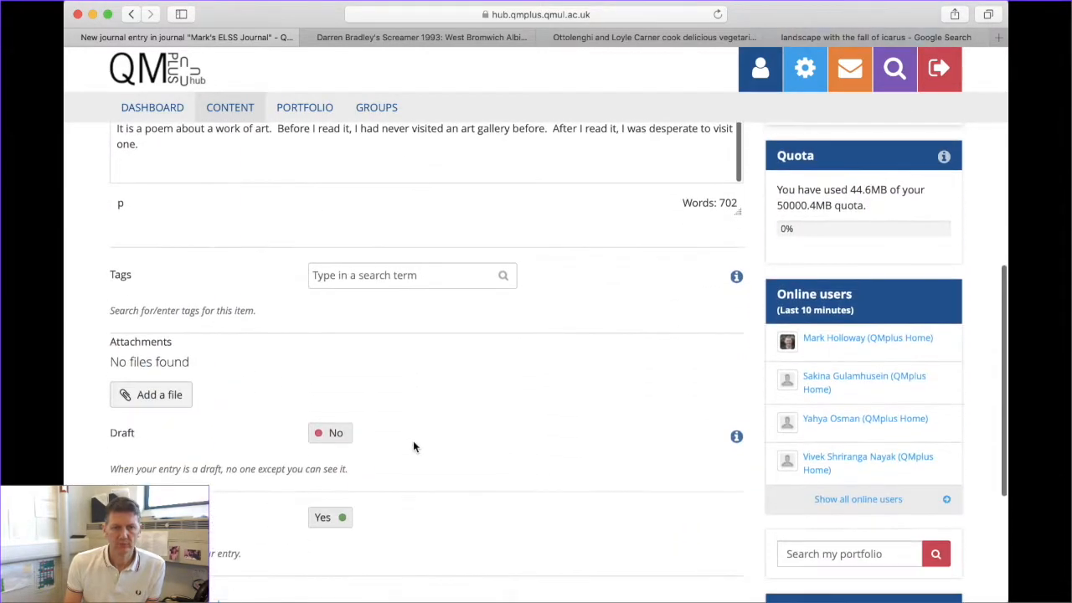
pyautogui.scroll(-3, 327, 438)
pyautogui.click(144, 501)
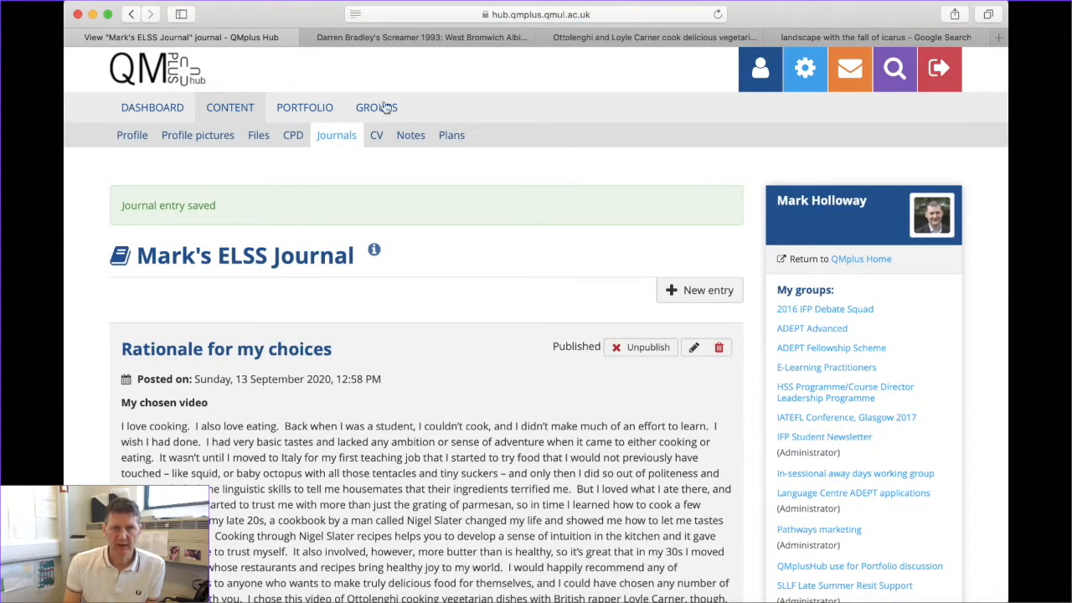
# Open the Portfolio for Orientation 2020 page from Pages and collections and enter its edit view
pyautogui.click(299, 109)
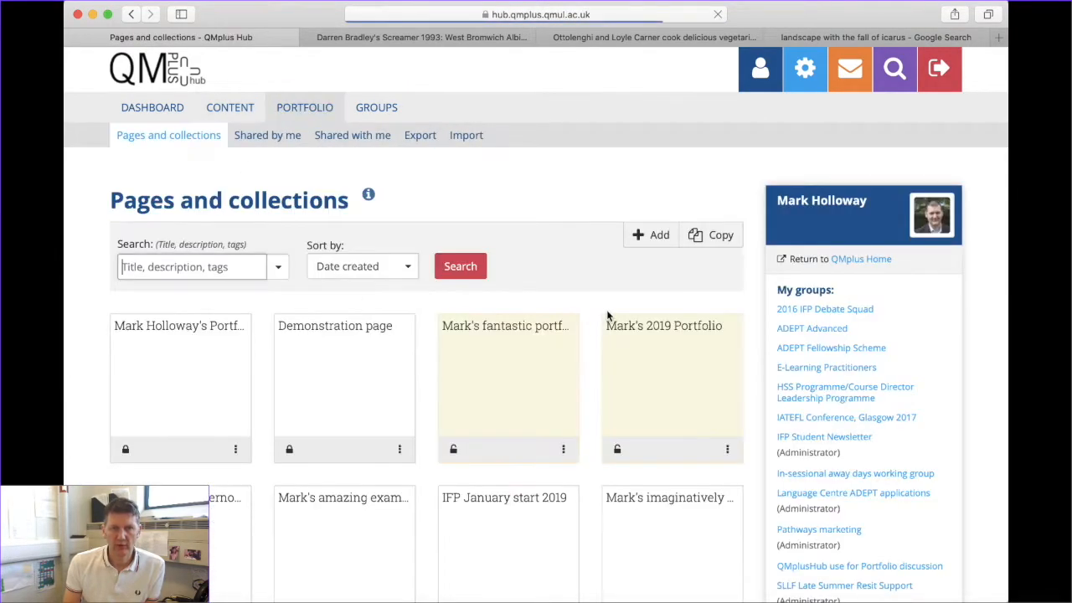
pyautogui.click(166, 346)
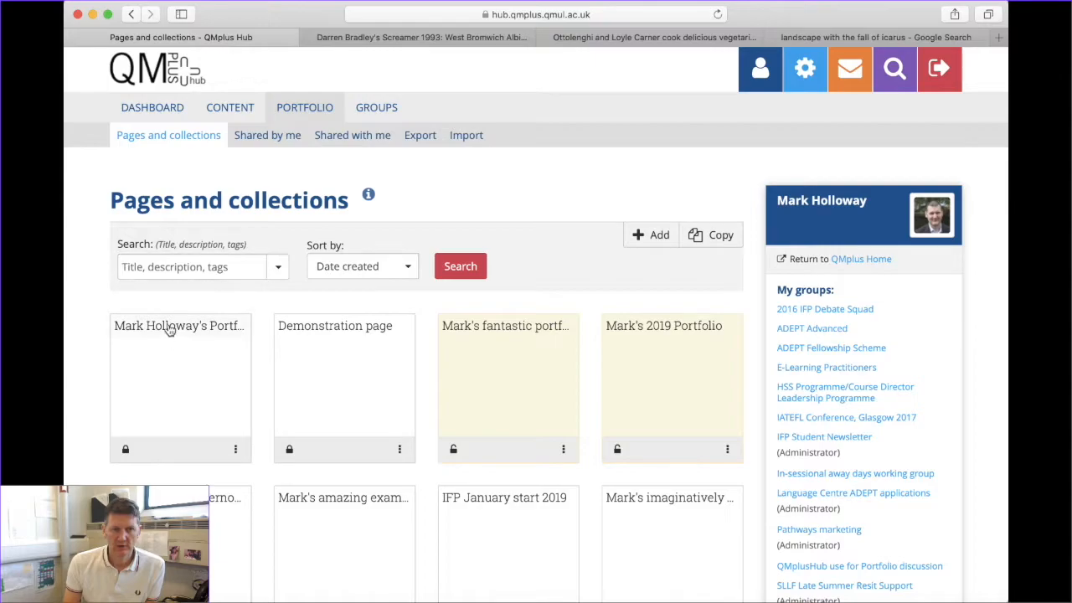
pyautogui.click(169, 330)
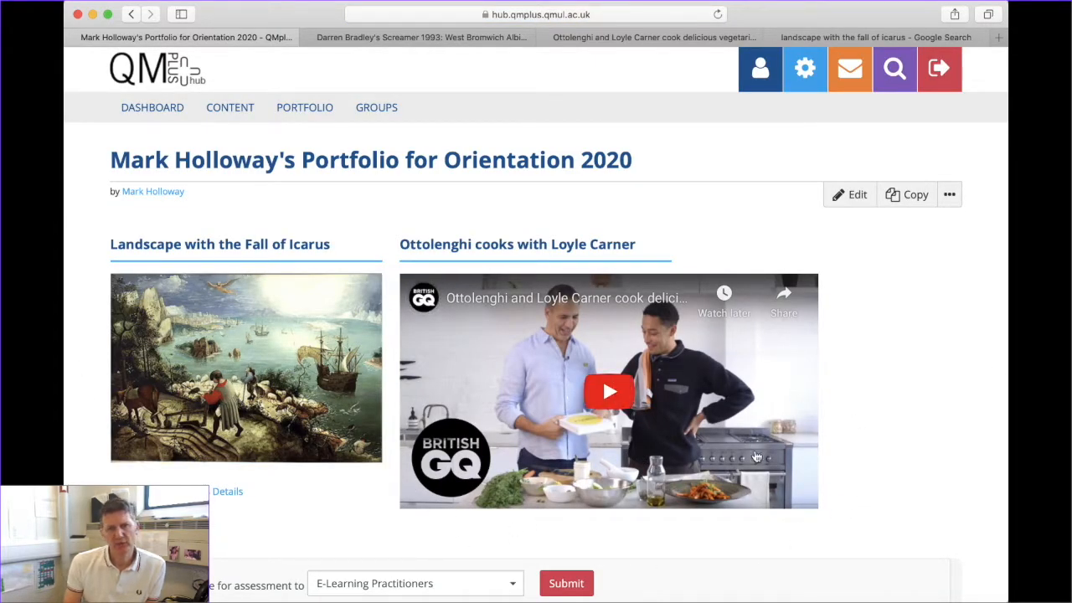
pyautogui.scroll(-1, 295, 460)
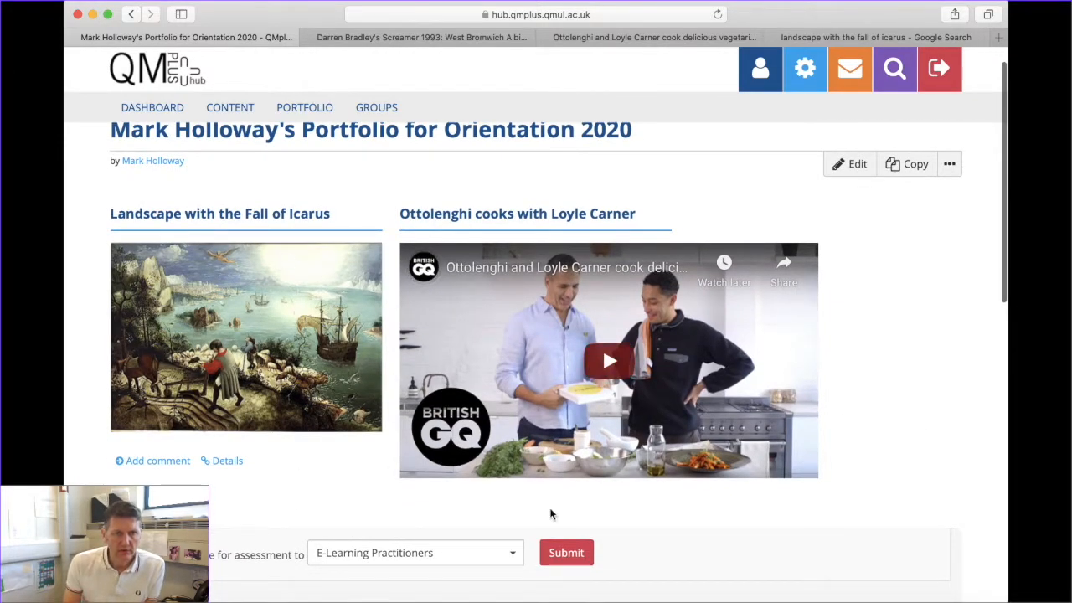
pyautogui.scroll(1, 330, 404)
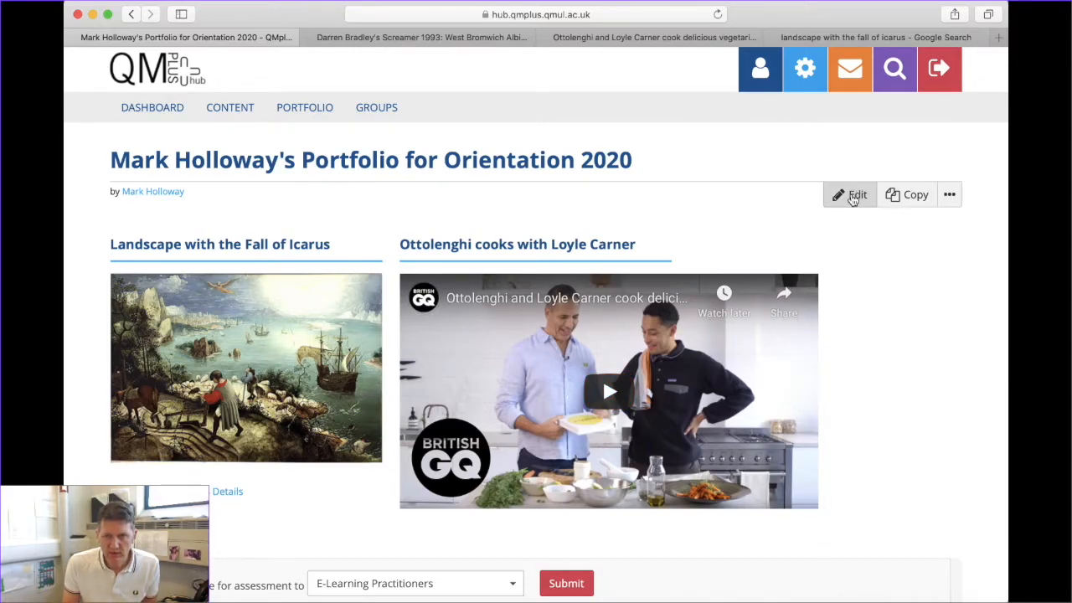
pyautogui.click(853, 198)
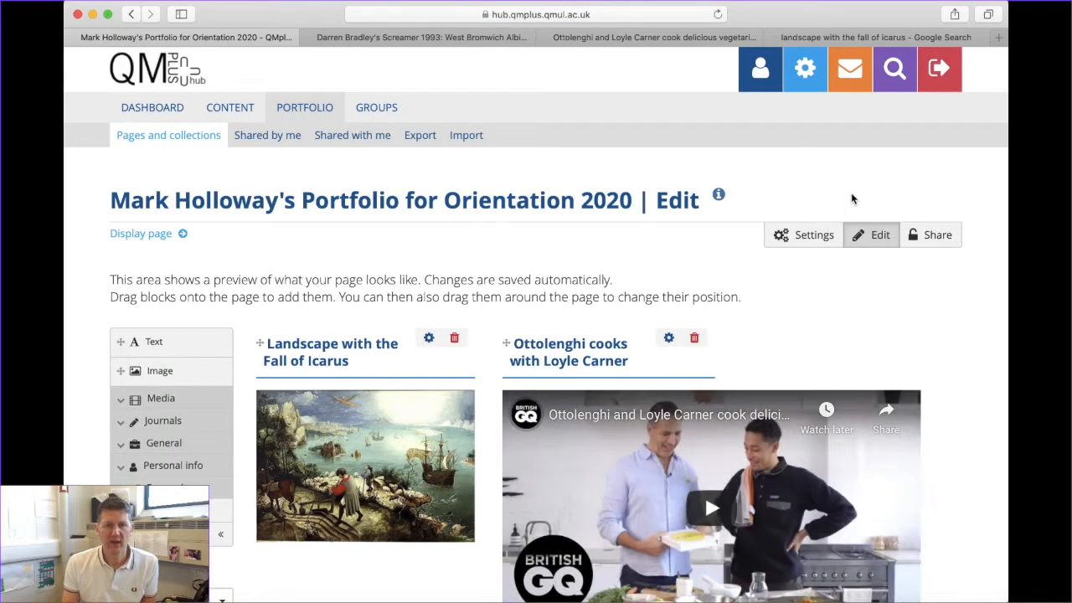
# Add a Journal entry block showing 'Rationale for my choices' below the Icarus image
pyautogui.scroll(-5, 383, 408)
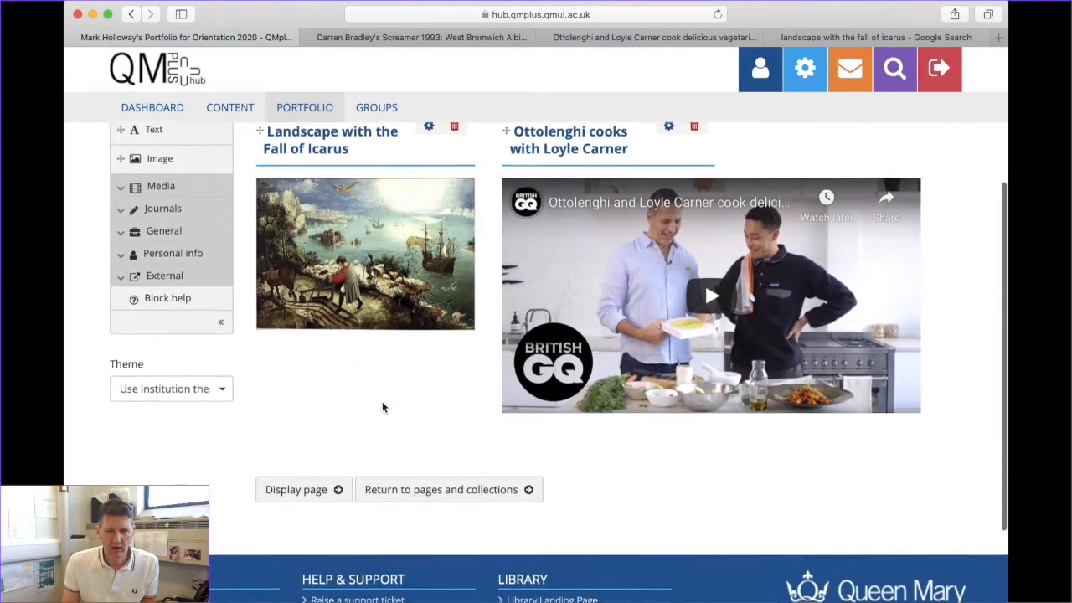
pyautogui.scroll(3, 382, 408)
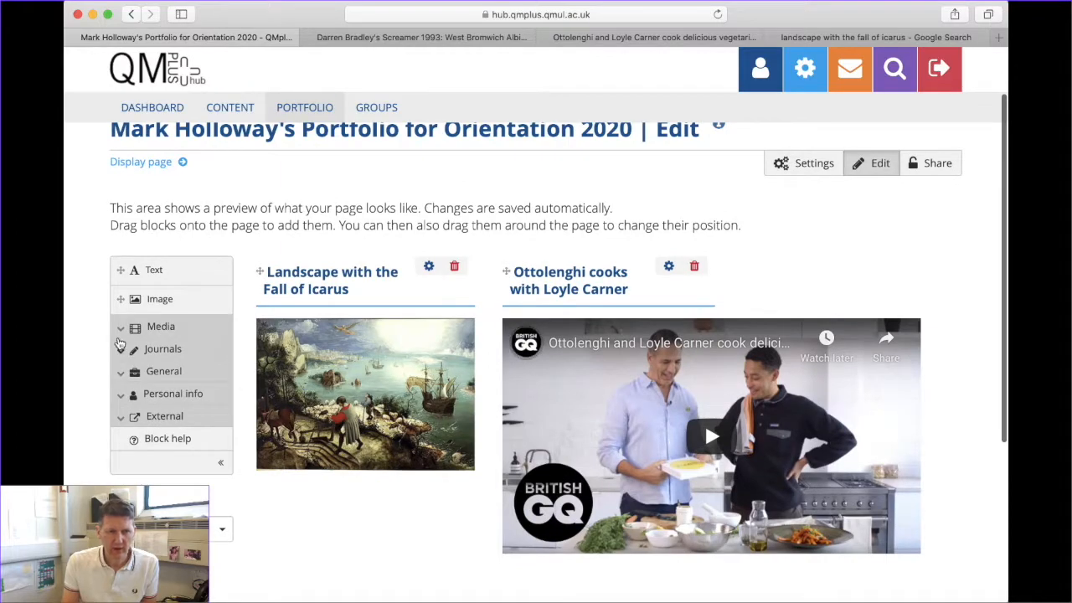
pyautogui.click(132, 355)
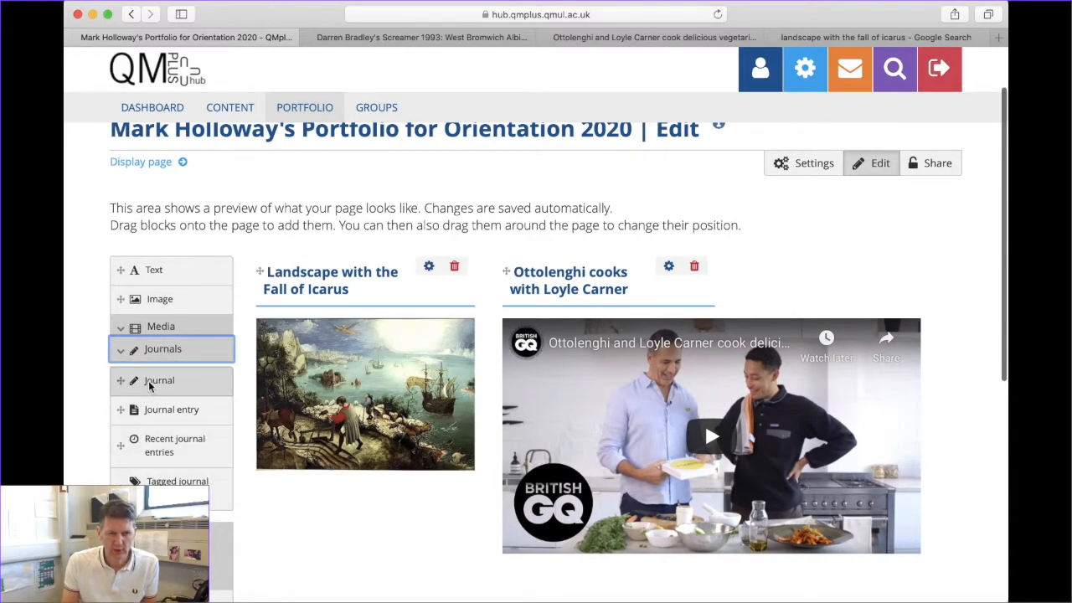
pyautogui.scroll(-3, 146, 422)
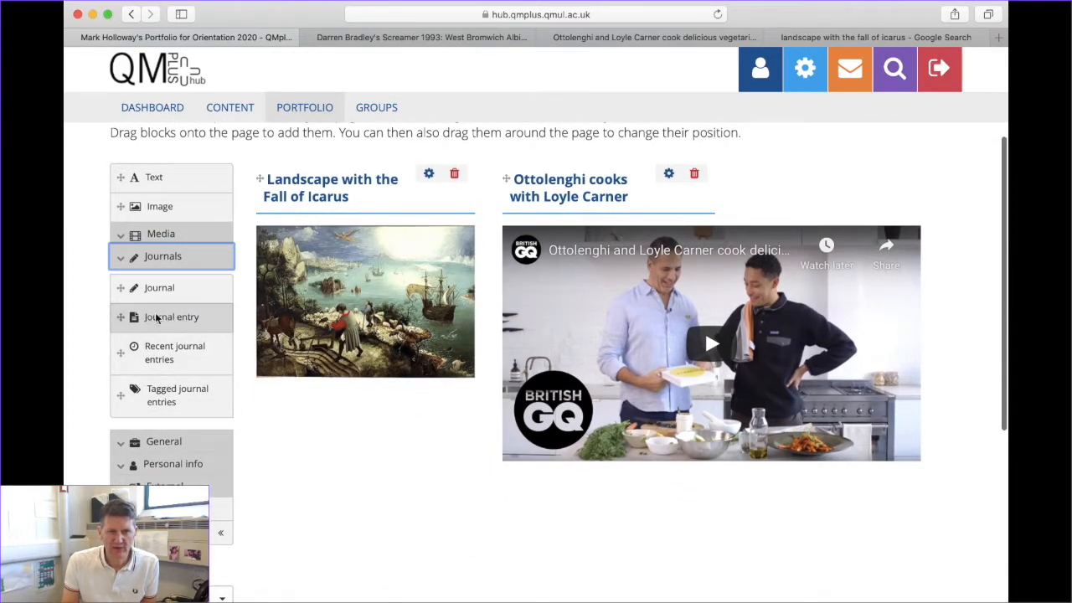
pyautogui.moveTo(164, 327); pyautogui.dragTo(288, 432)
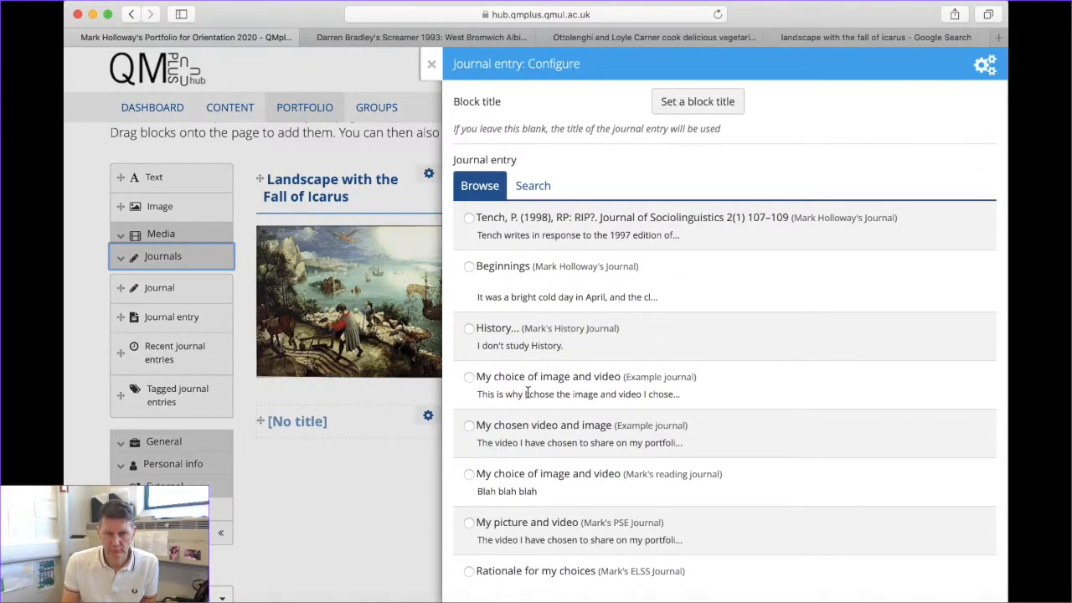
pyautogui.scroll(-5, 526, 392)
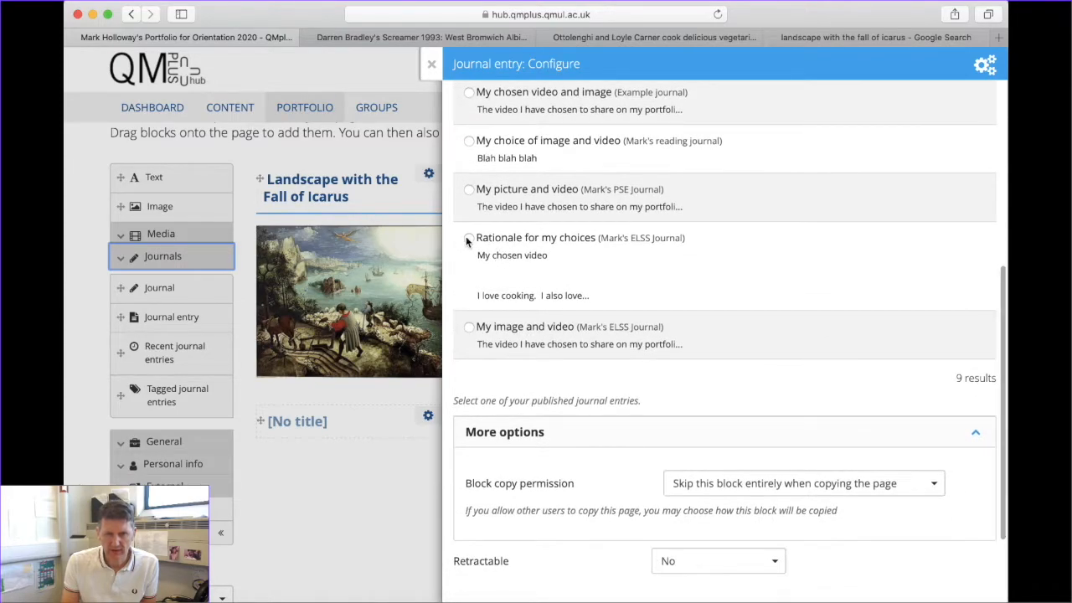
pyautogui.scroll(-2, 687, 509)
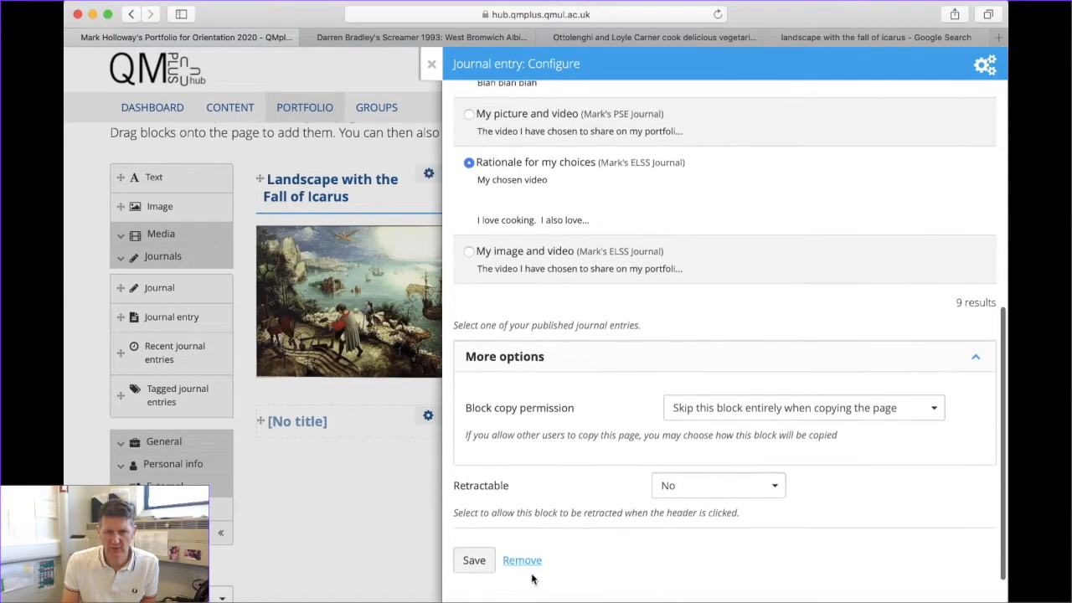
pyautogui.click(471, 563)
pyautogui.scroll(-5, 704, 314)
pyautogui.scroll(3, 326, 326)
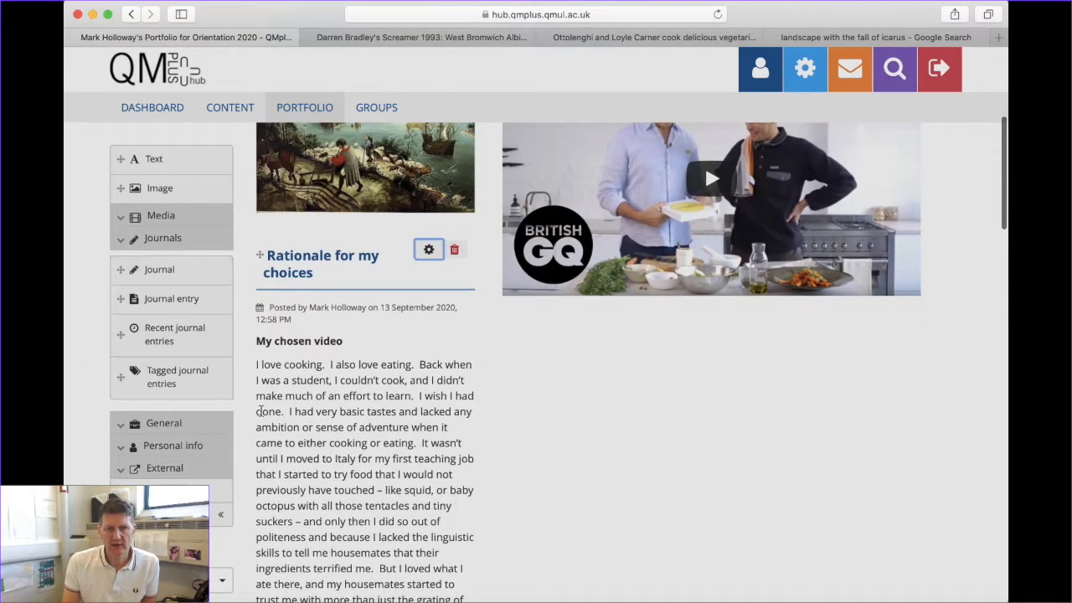
pyautogui.scroll(7, 372, 384)
pyautogui.scroll(-5, 361, 384)
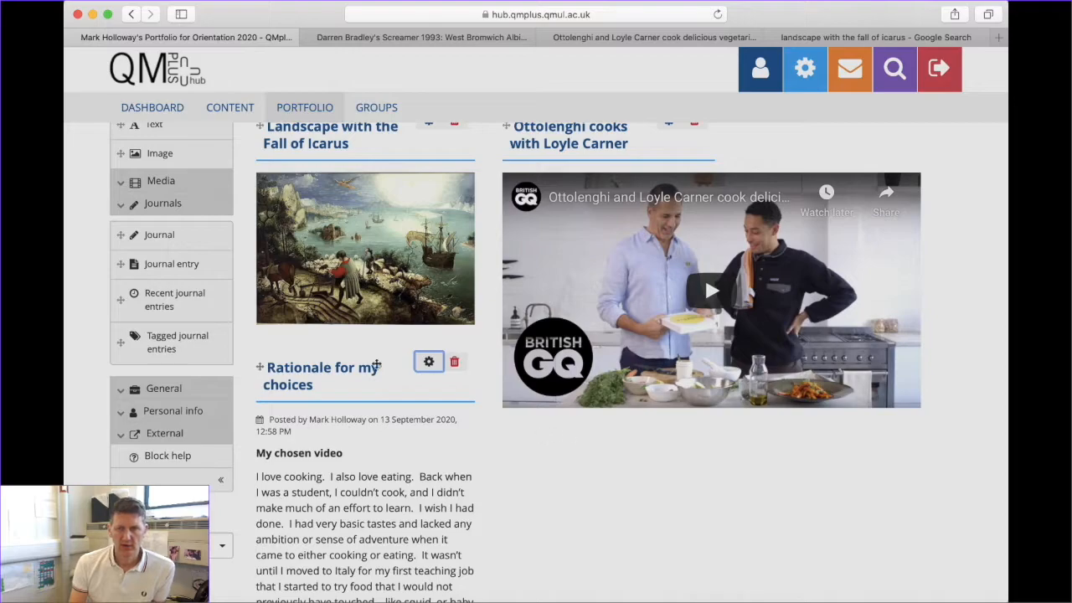
# Add a Journal block for ELSS Journal 2020 beneath the Ottolenghi video
pyautogui.moveTo(130, 235); pyautogui.dragTo(568, 462)
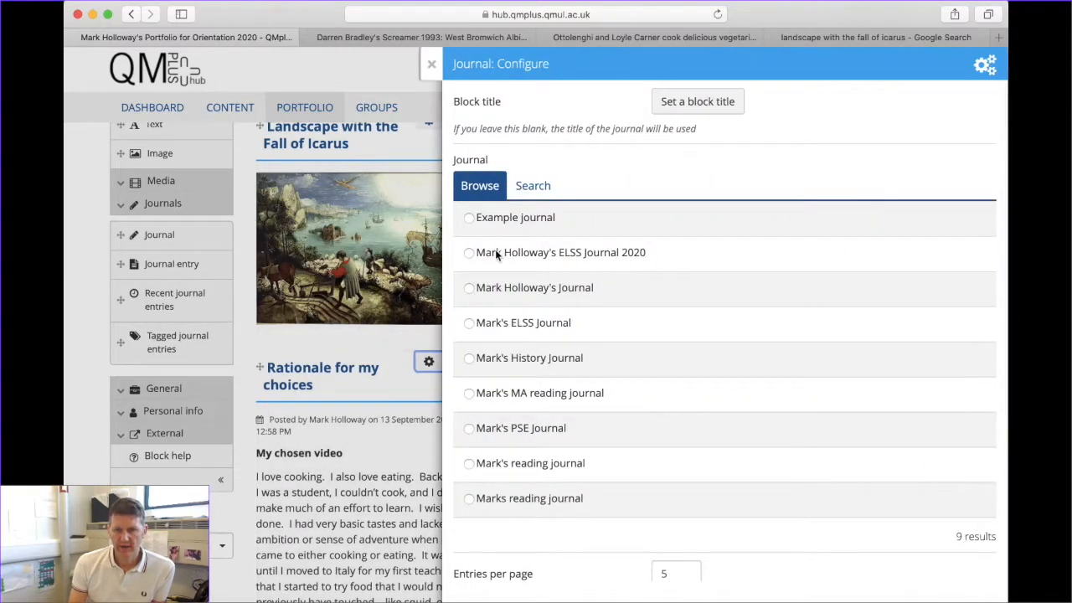
pyautogui.click(469, 253)
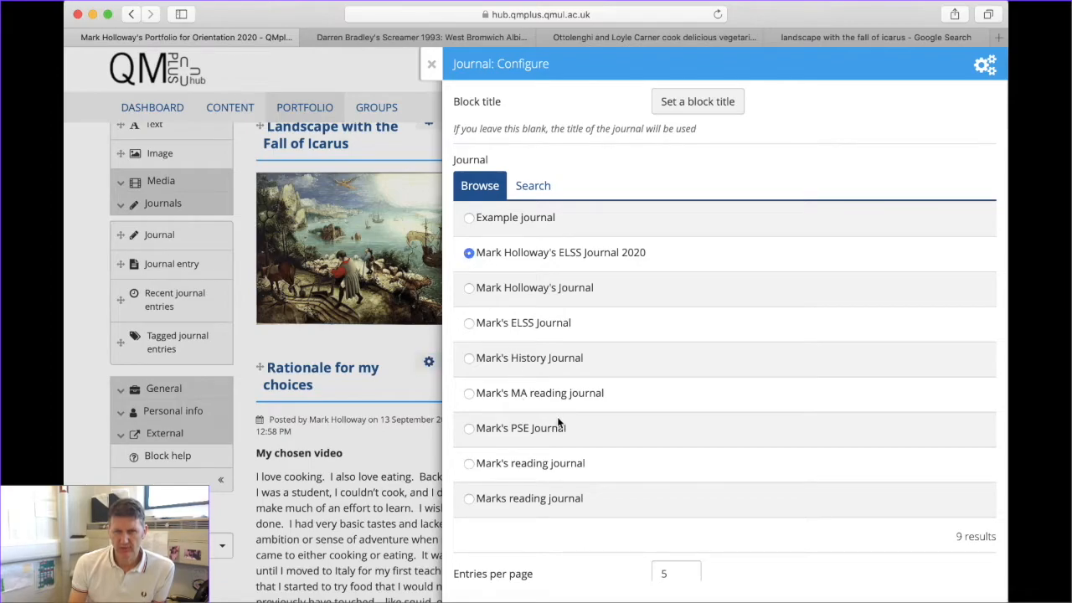
pyautogui.scroll(-2, 597, 486)
pyautogui.scroll(-5, 591, 495)
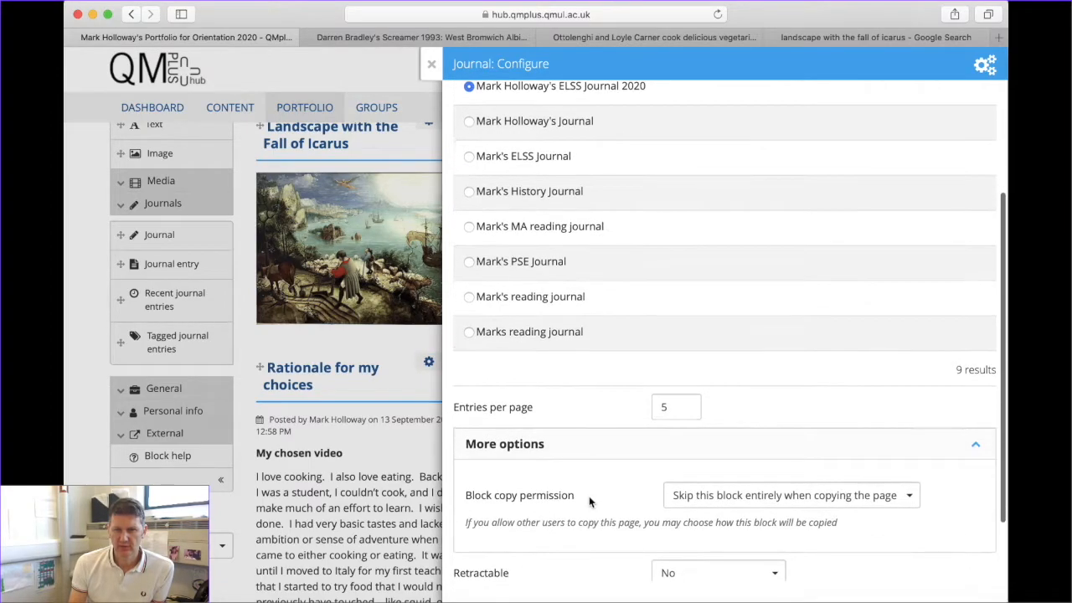
pyautogui.click(476, 560)
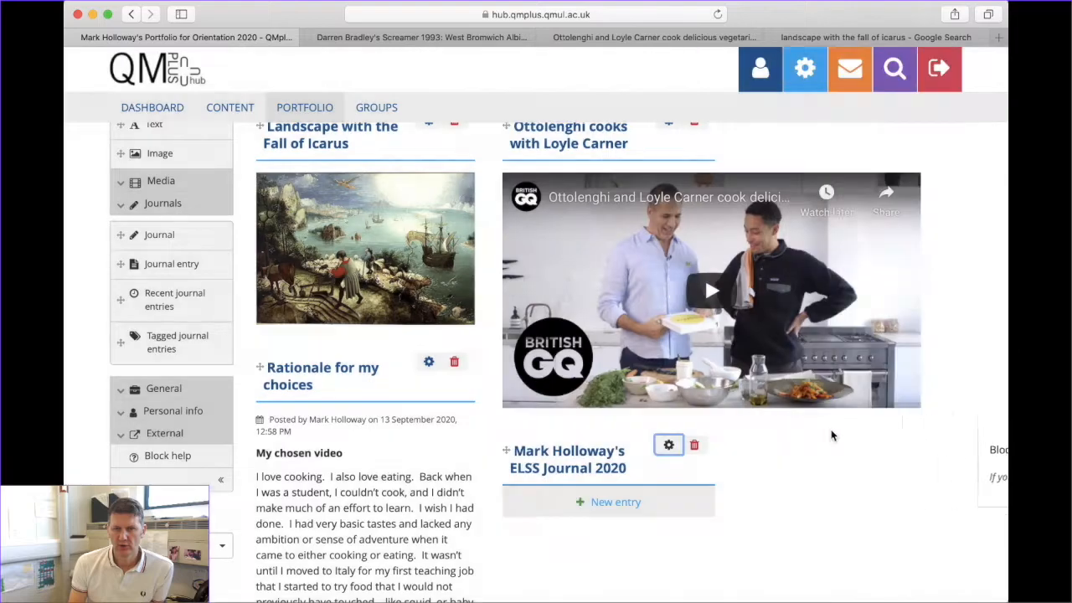
# Start a new entry from the journal block, then head back to the page editor
pyautogui.scroll(-7, 729, 470)
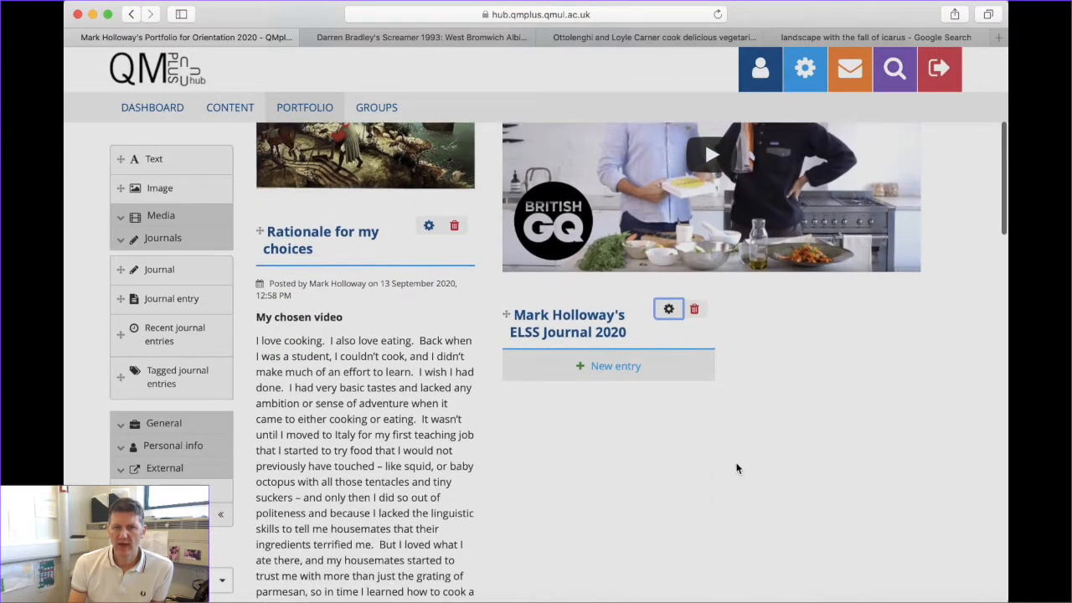
pyautogui.scroll(5, 731, 468)
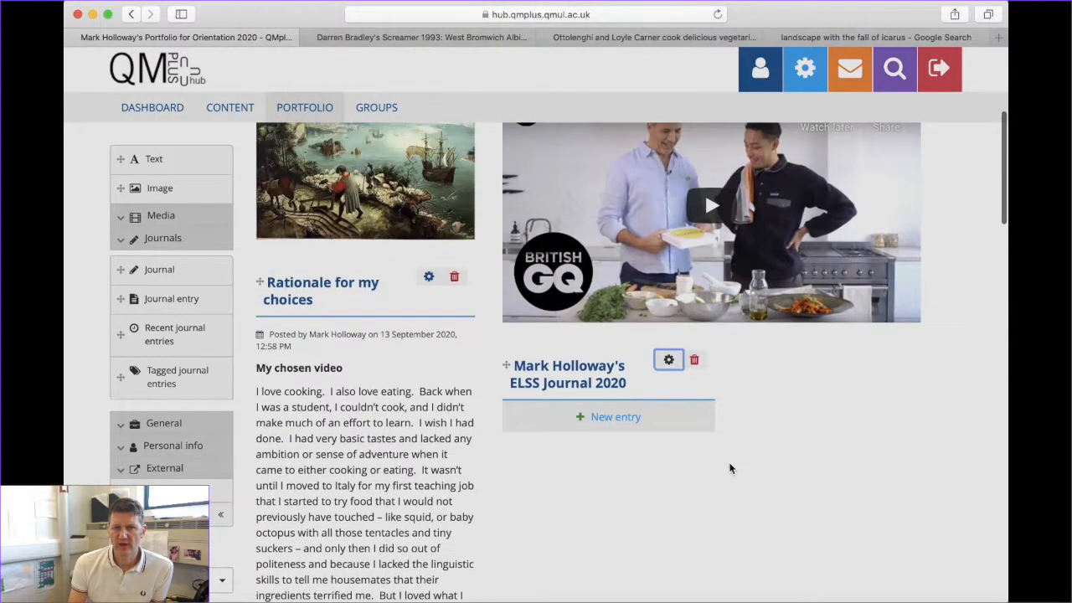
pyautogui.click(616, 416)
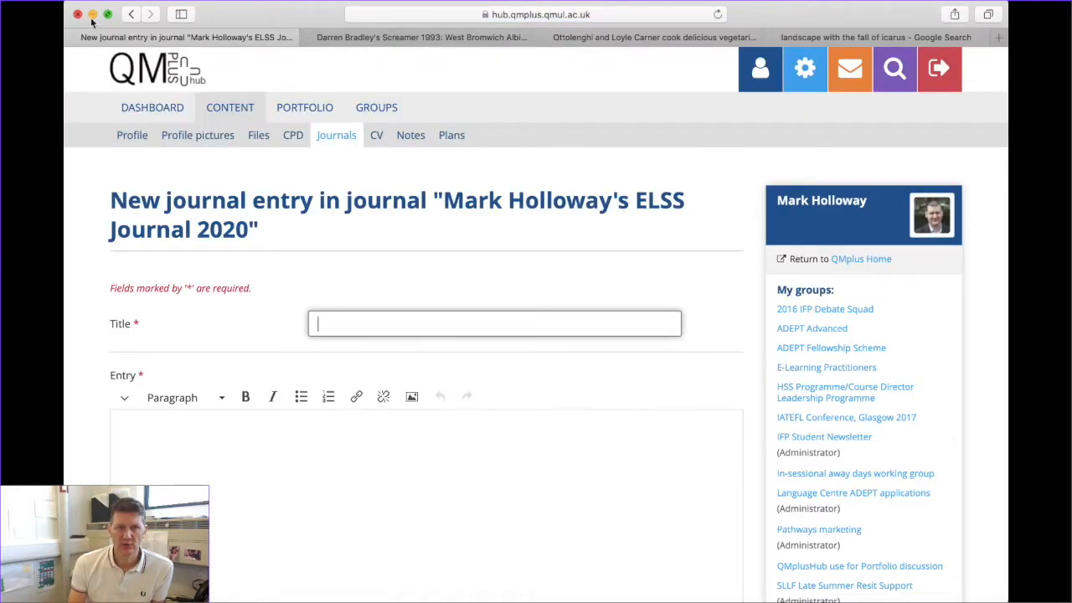
pyautogui.click(129, 17)
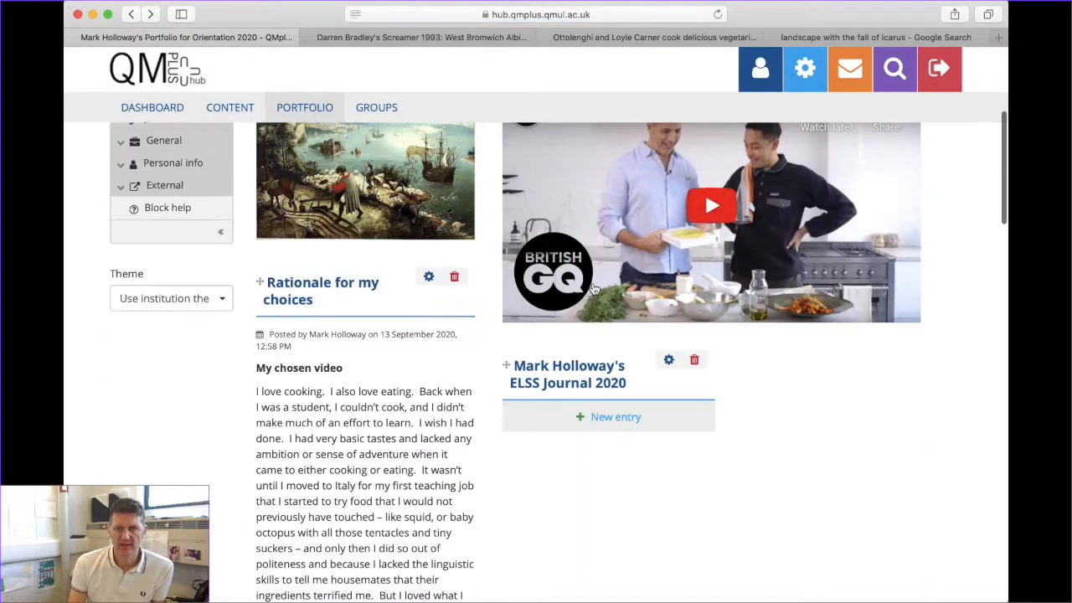
# Preview the portfolio page with Display page, then return to the editor
pyautogui.scroll(-5, 577, 454)
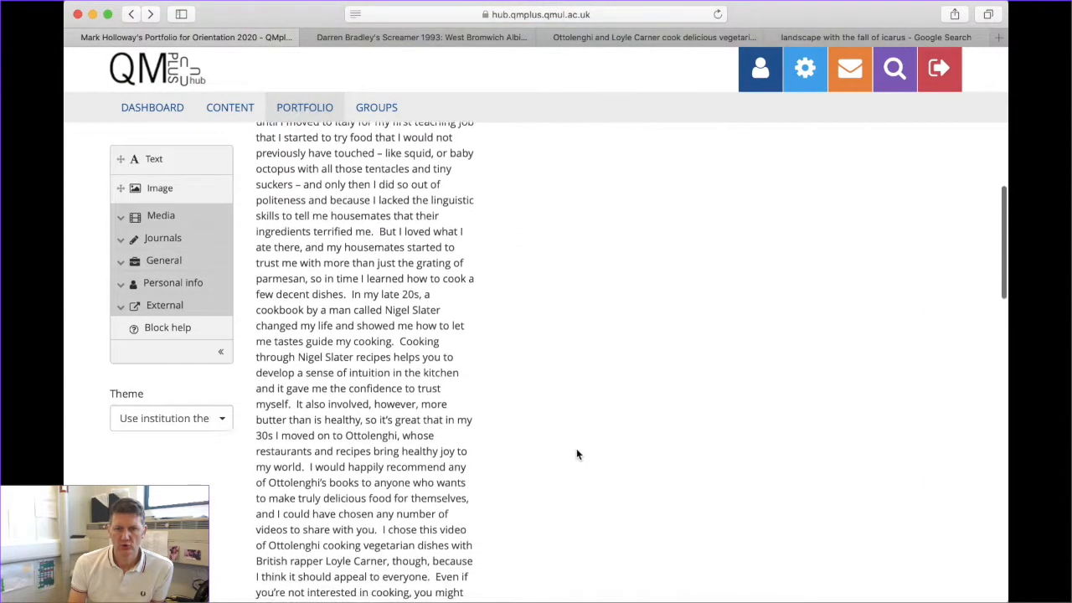
pyautogui.scroll(8, 576, 454)
pyautogui.scroll(-15, 704, 485)
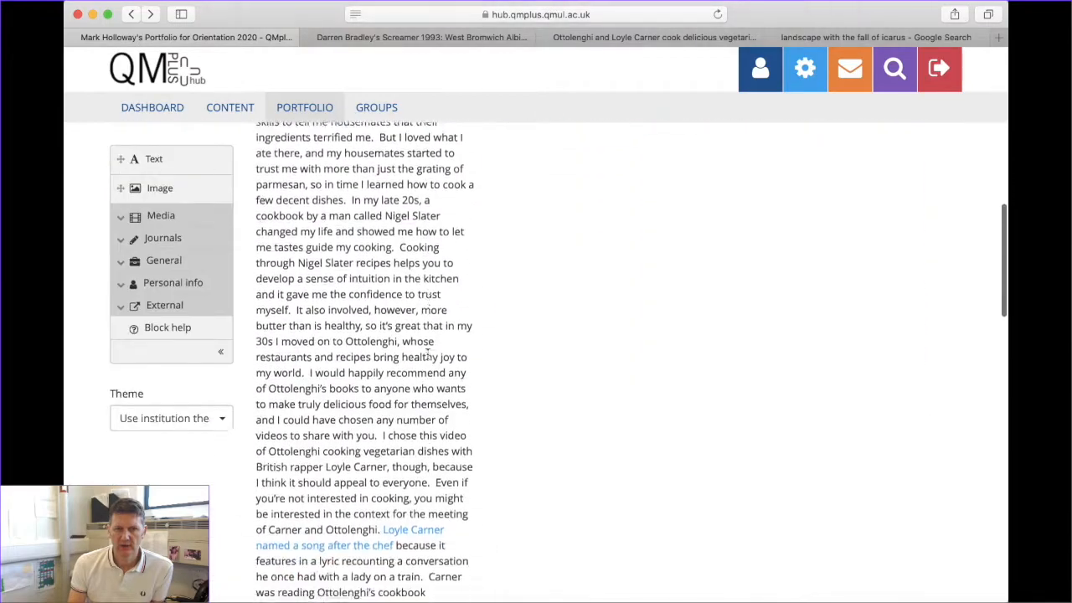
pyautogui.scroll(-10, 426, 353)
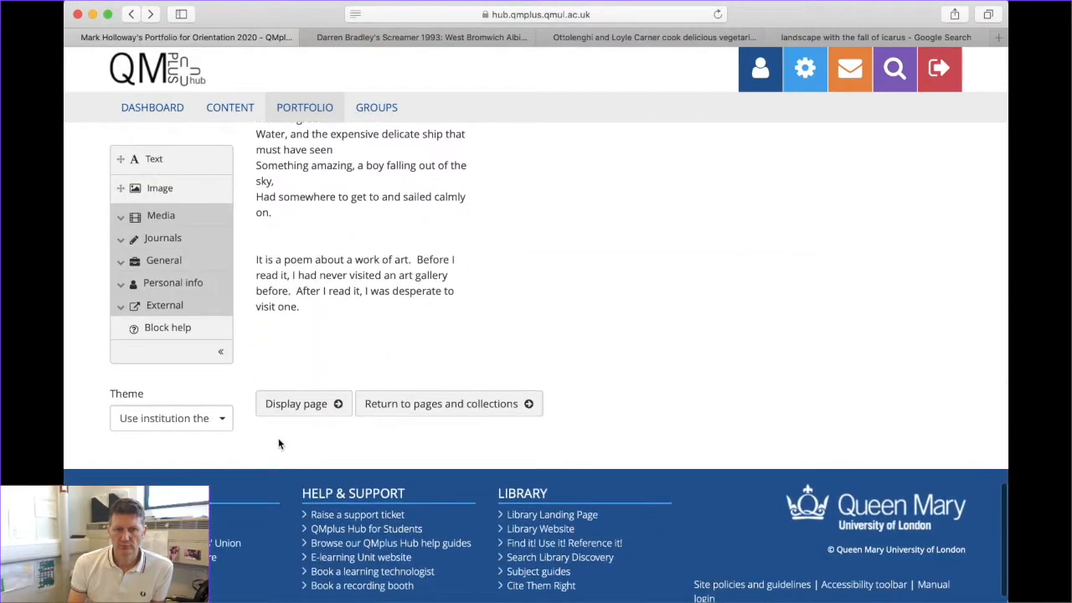
pyautogui.click(296, 405)
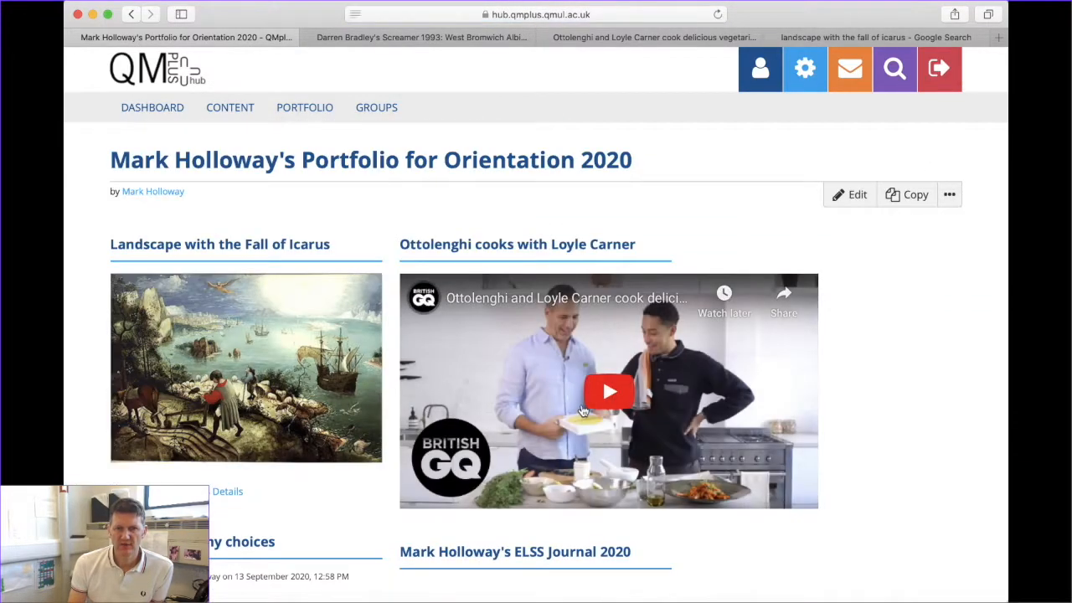
pyautogui.scroll(-3, 585, 411)
pyautogui.scroll(6, 583, 408)
pyautogui.scroll(-4, 584, 408)
pyautogui.scroll(-4, 578, 407)
pyautogui.scroll(6, 579, 407)
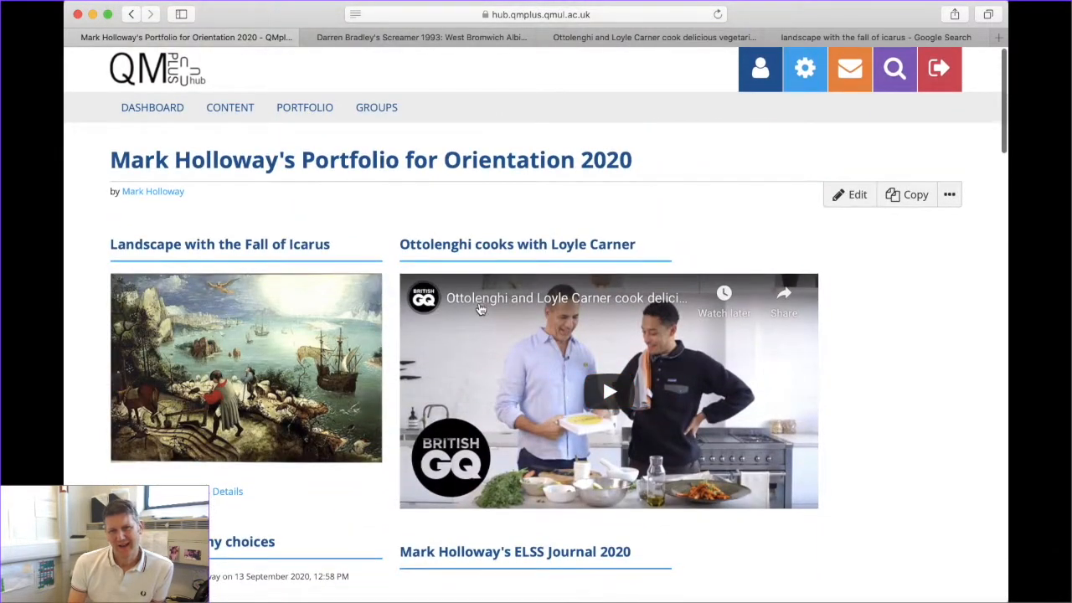
pyautogui.click(856, 196)
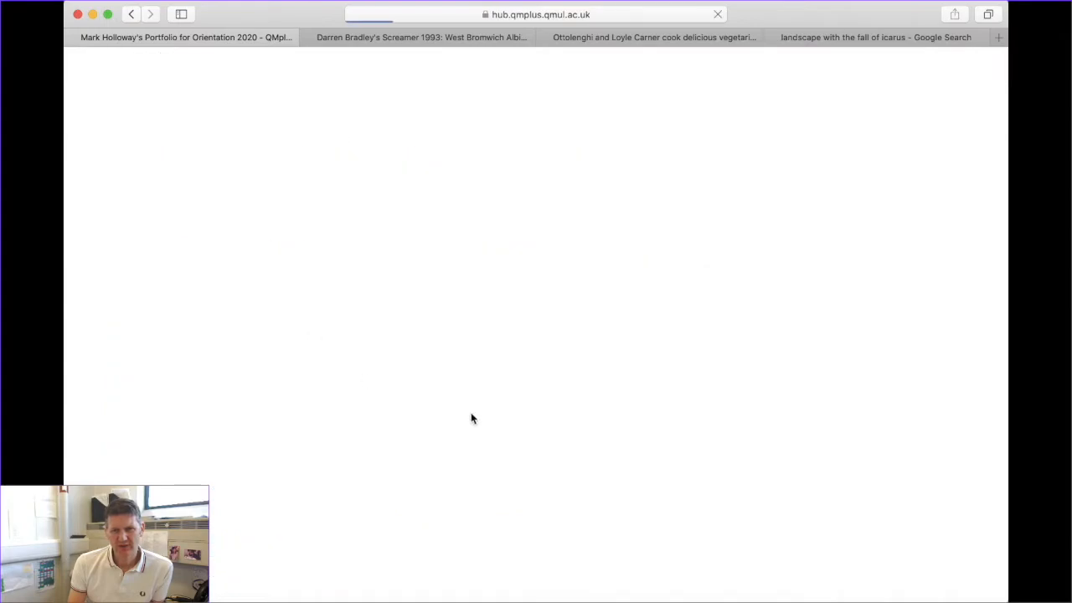
pyautogui.scroll(-5, 674, 410)
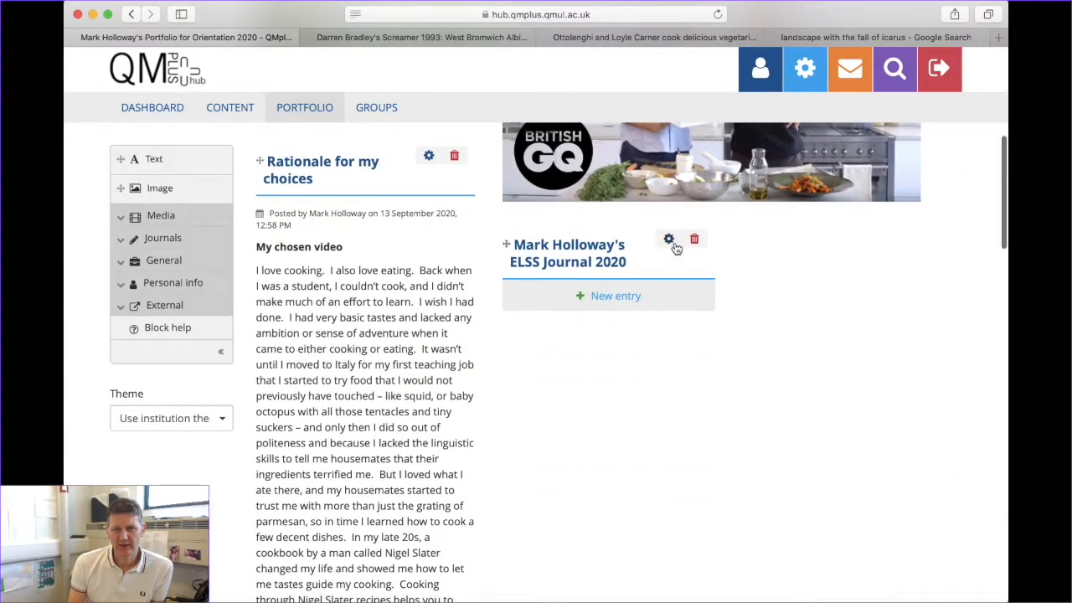
# Delete the empty ELSS Journal 2020 block, then briefly browse the General block group
pyautogui.click(694, 244)
pyautogui.click(673, 326)
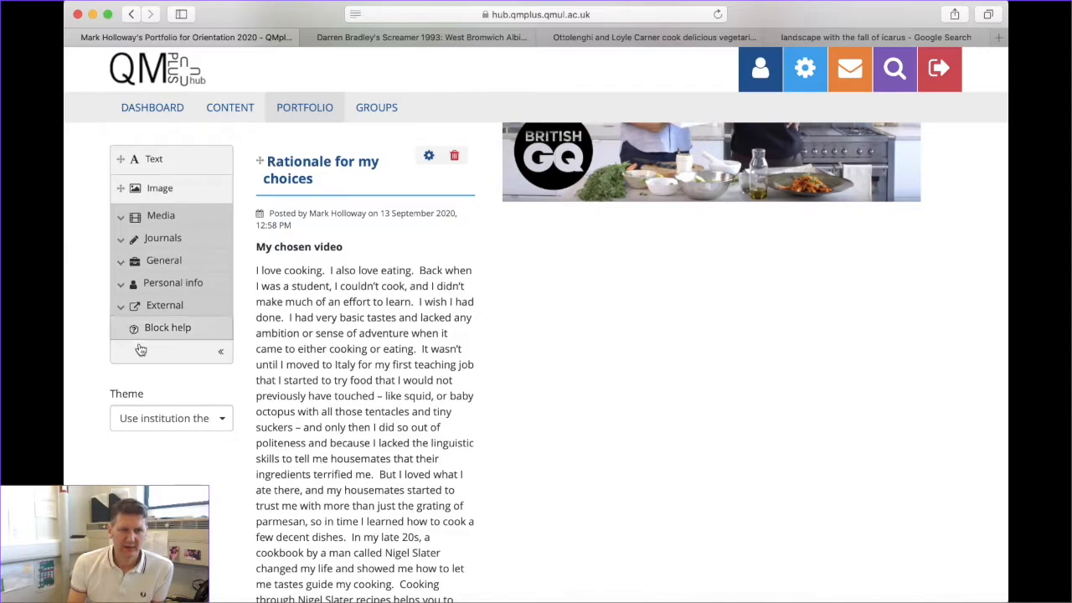
pyautogui.click(132, 261)
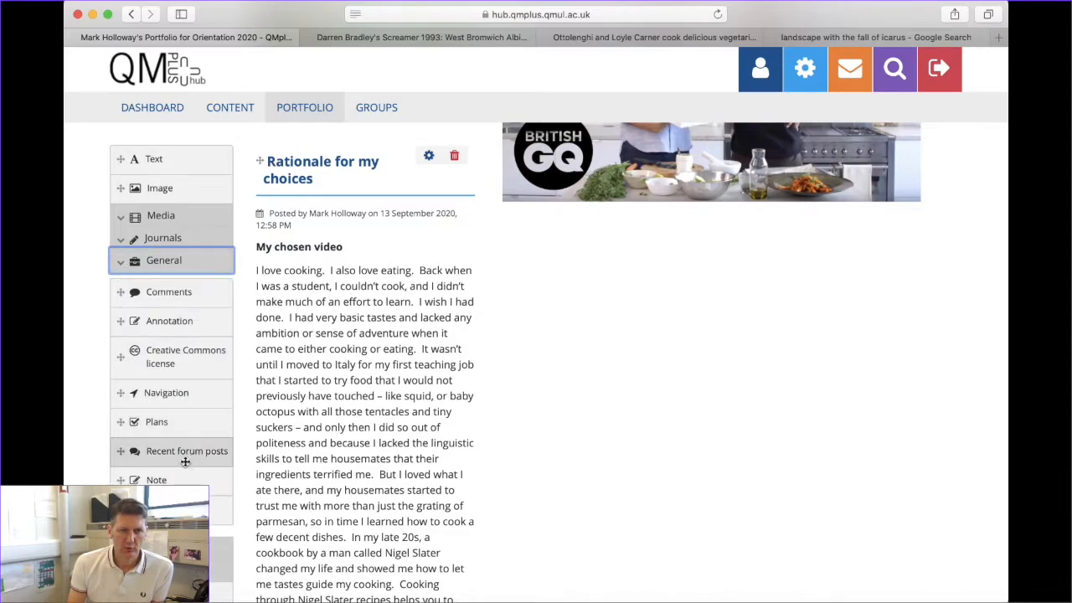
pyautogui.scroll(-5, 510, 418)
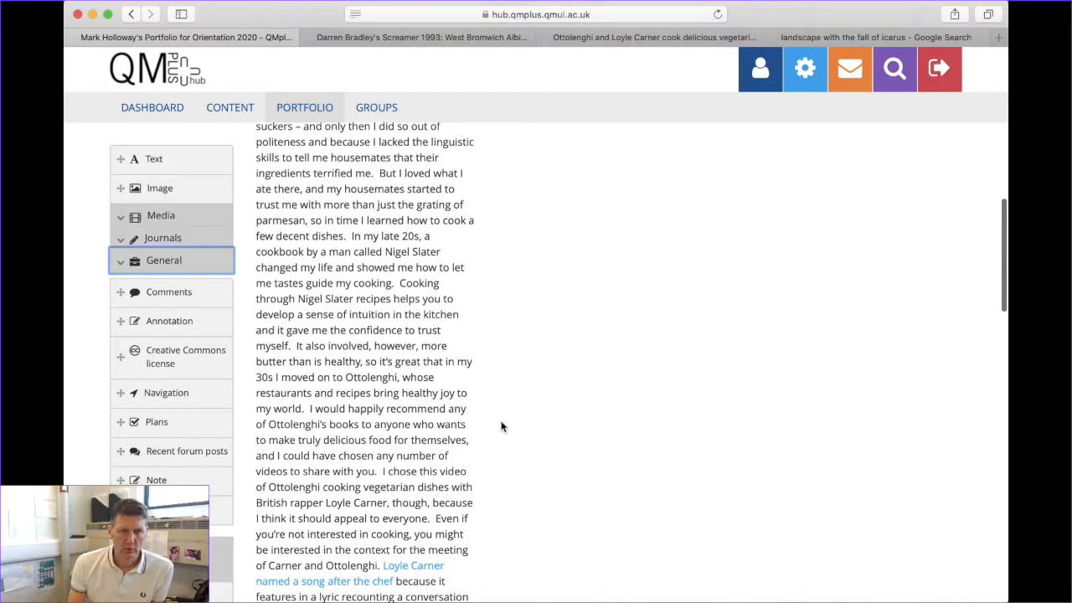
pyautogui.scroll(-4, 85, 431)
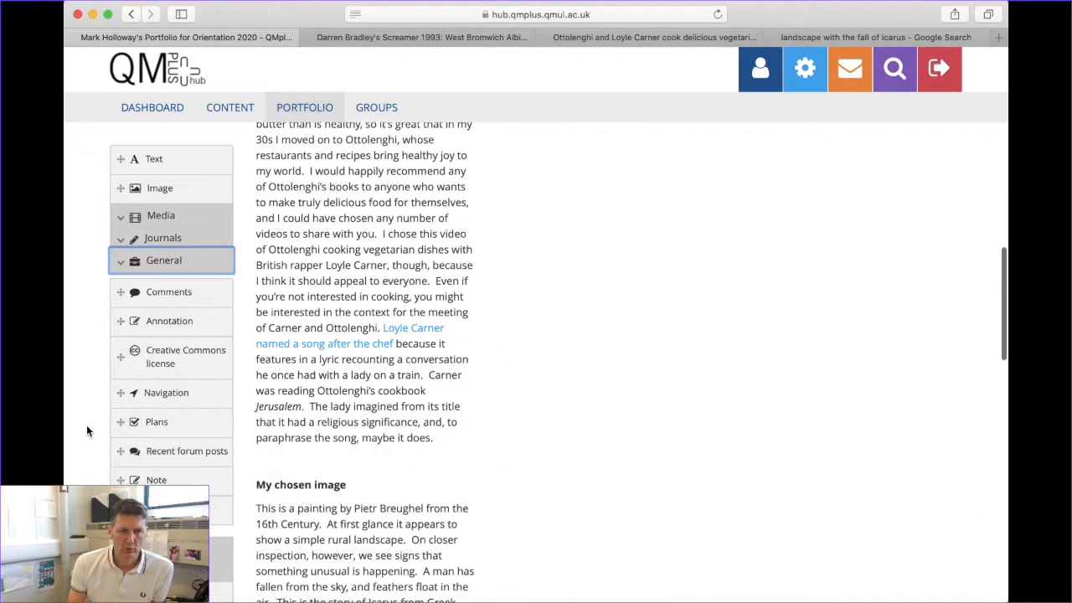
pyautogui.click(122, 268)
pyautogui.scroll(10, 505, 346)
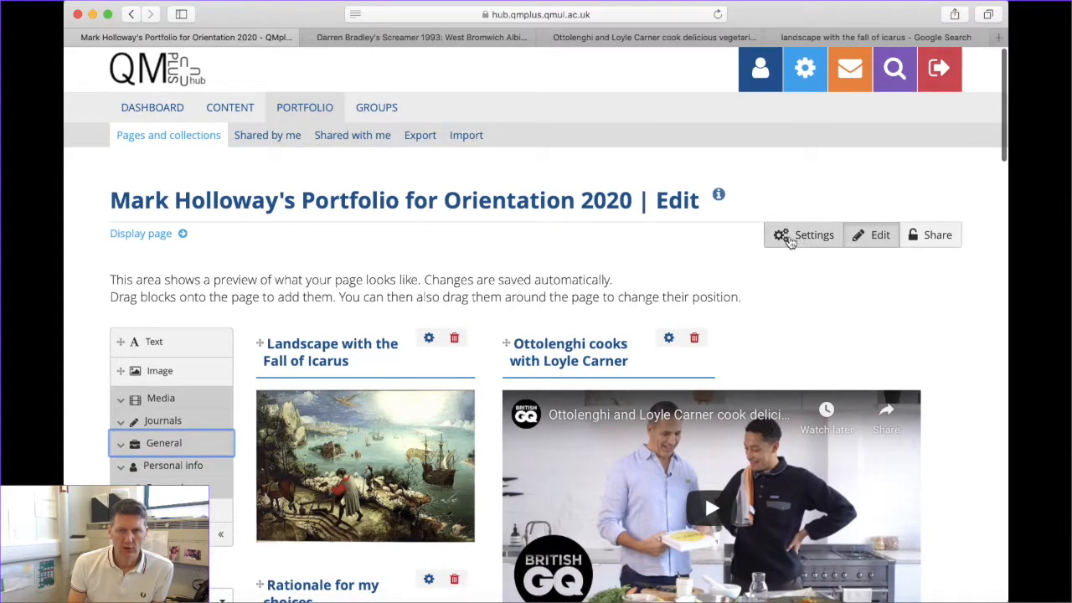
# In the page settings' Layout options, try a different one-row column layout
pyautogui.click(804, 236)
pyautogui.scroll(-5, 271, 410)
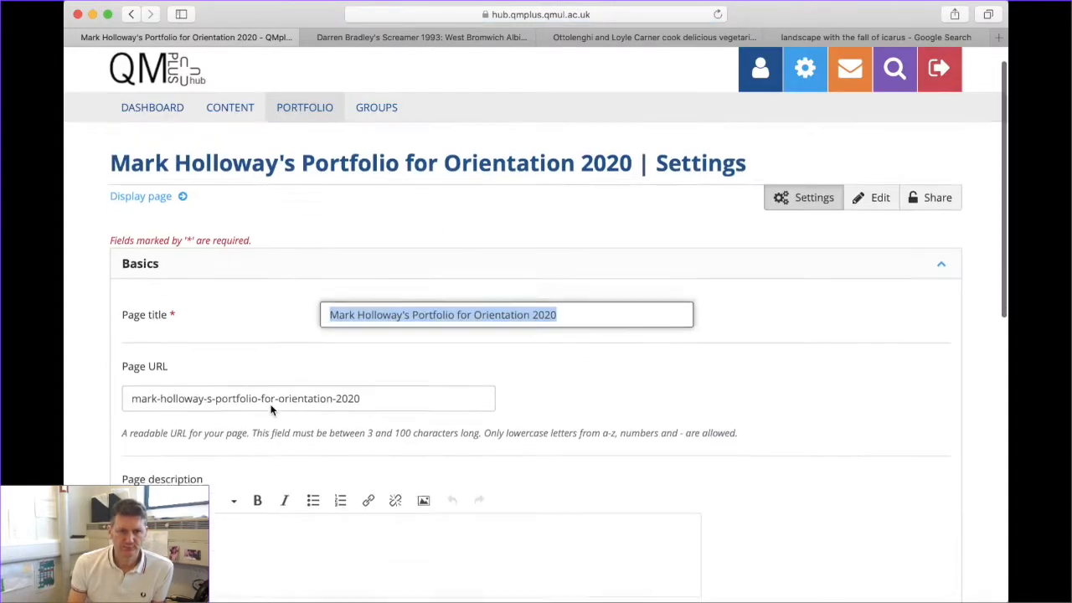
pyautogui.scroll(-4, 270, 408)
pyautogui.click(281, 392)
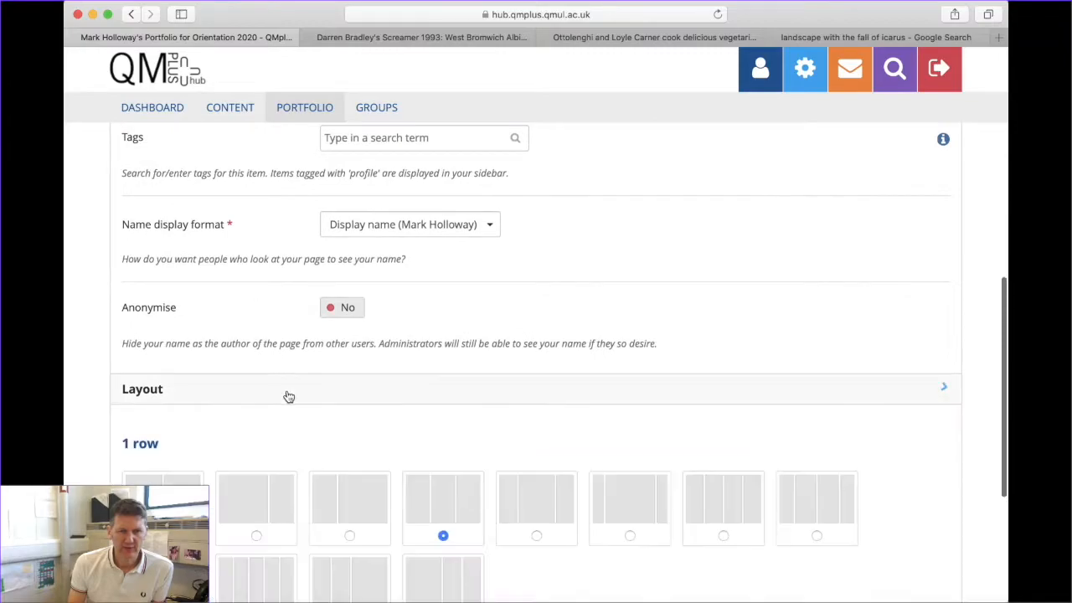
pyautogui.scroll(-5, 350, 418)
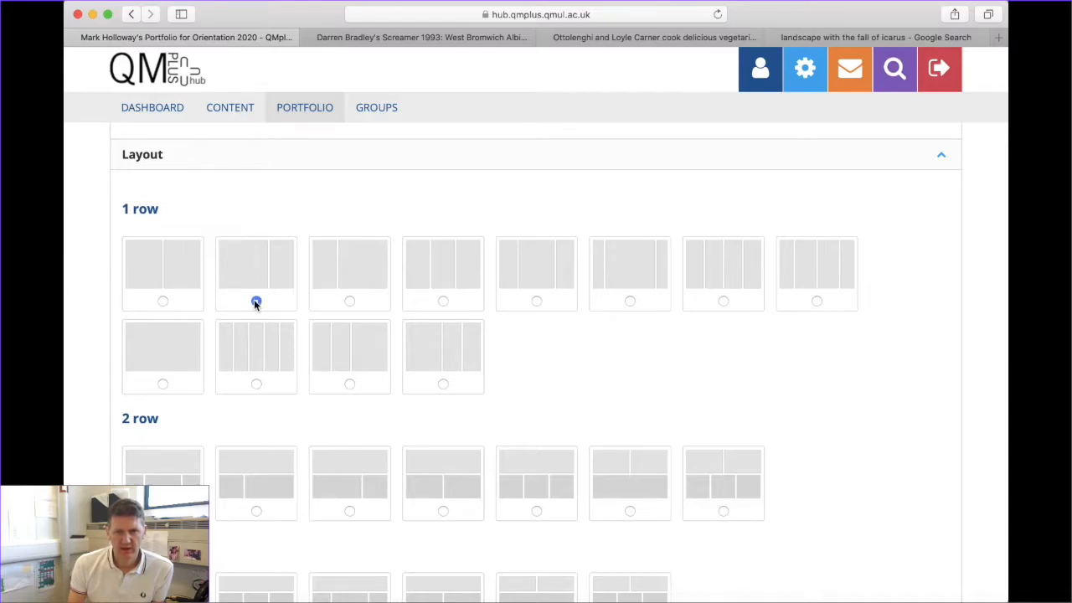
pyautogui.click(349, 301)
# Select the 2-row layout with one full-width row above two columns
pyautogui.scroll(-1, 712, 449)
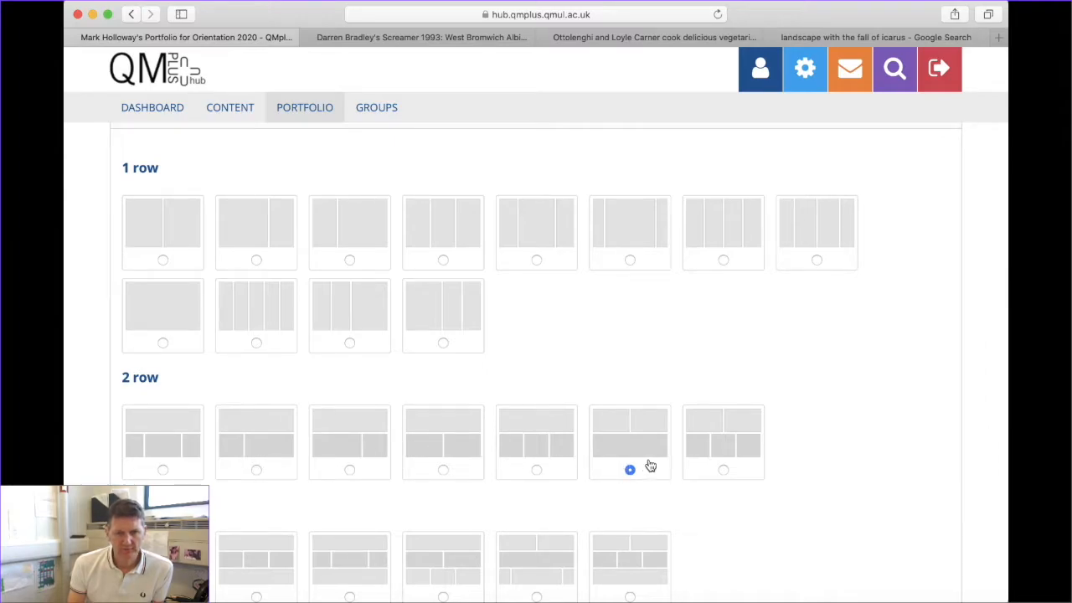
pyautogui.scroll(-2, 377, 438)
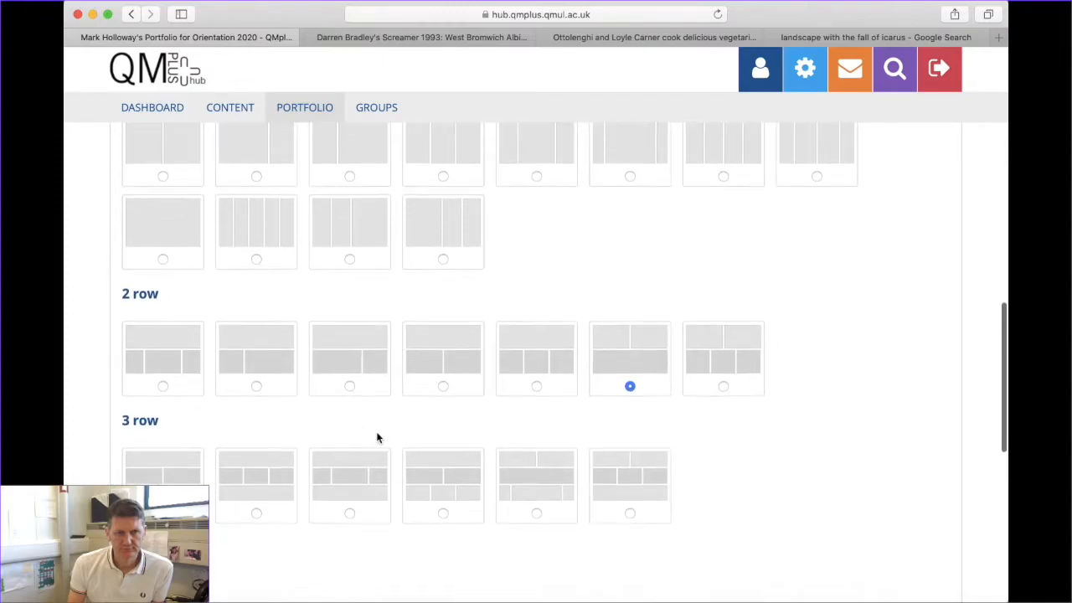
pyautogui.scroll(1, 377, 438)
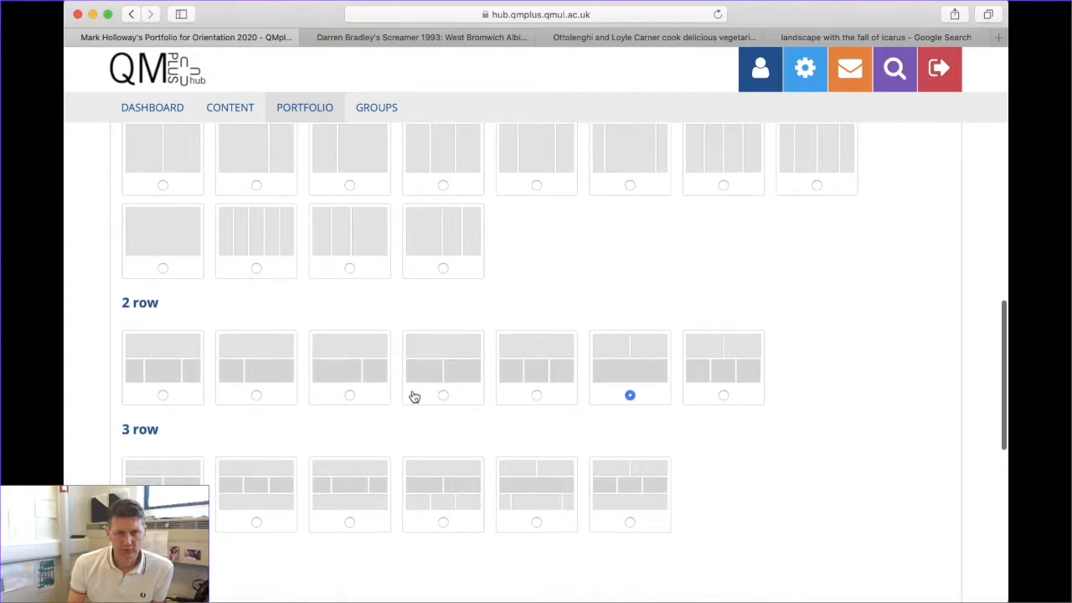
pyautogui.scroll(6, 192, 340)
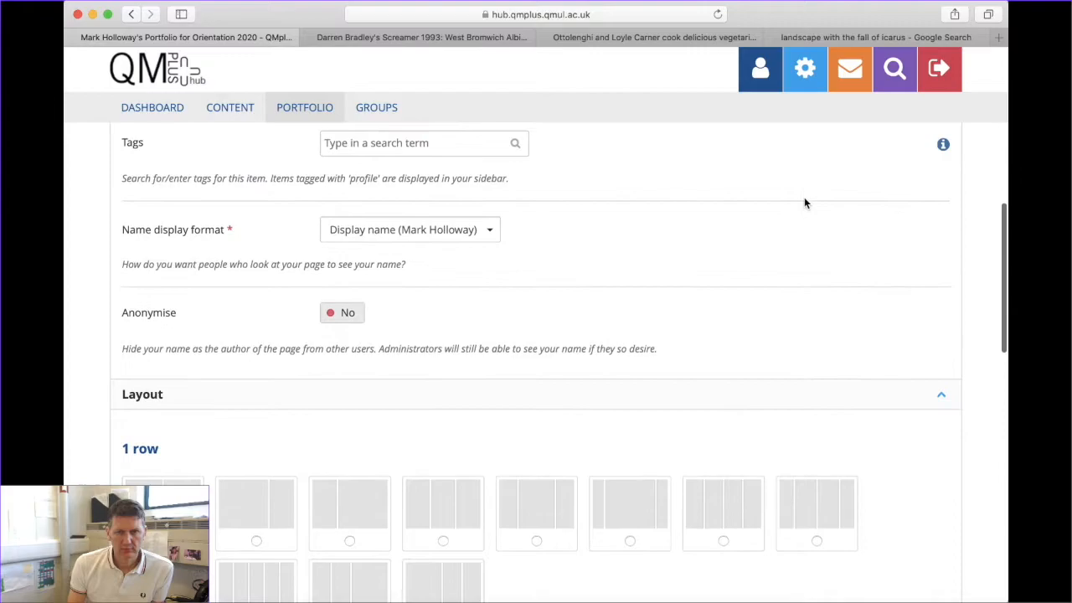
pyautogui.scroll(10, 766, 238)
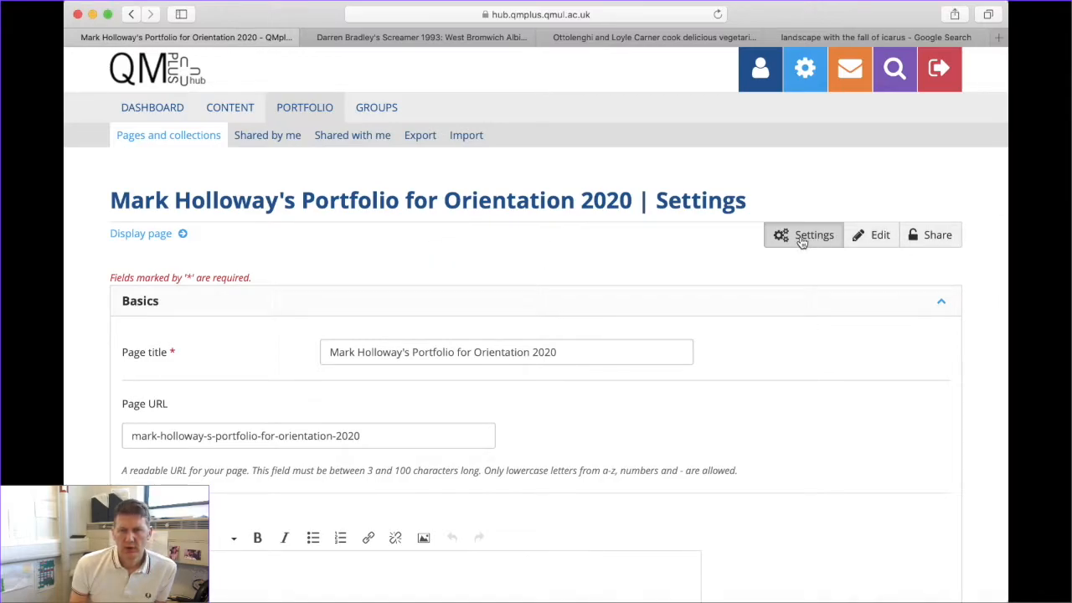
pyautogui.scroll(-10, 412, 394)
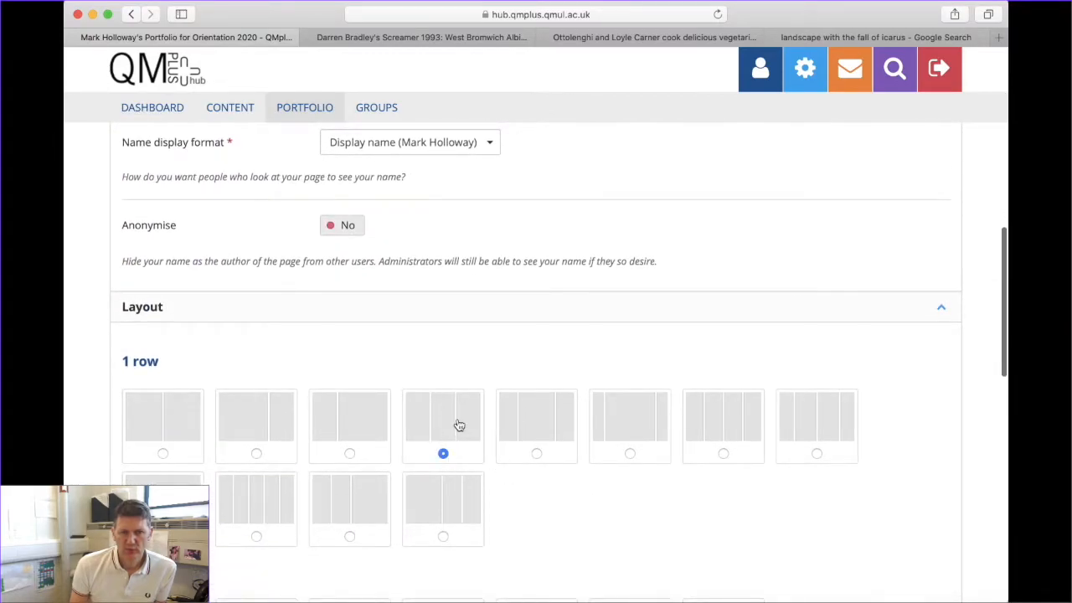
pyautogui.scroll(-1, 467, 461)
pyautogui.scroll(10, 467, 460)
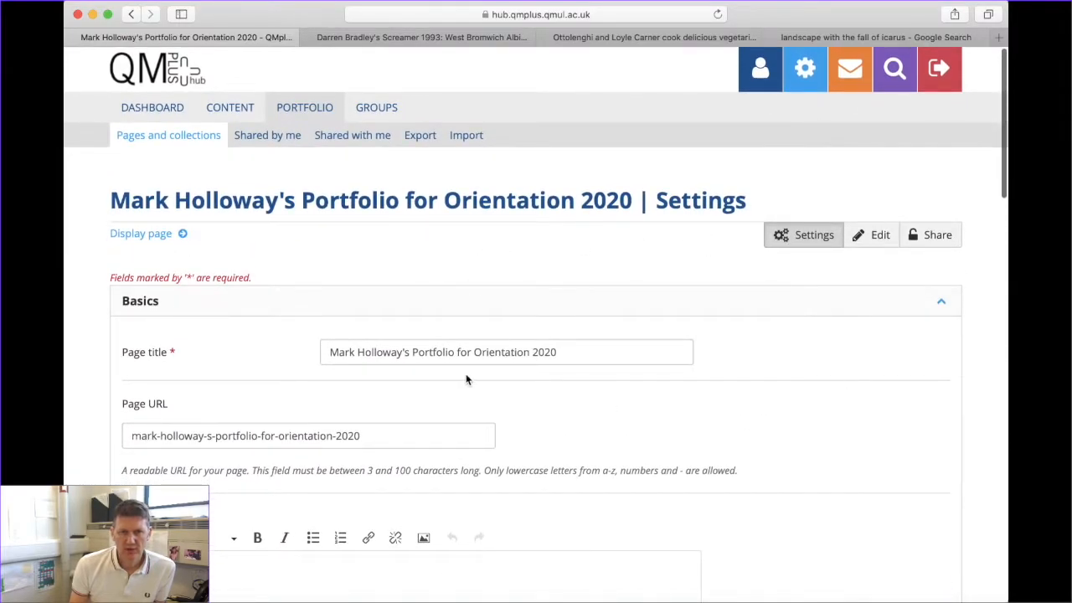
pyautogui.scroll(-10, 465, 373)
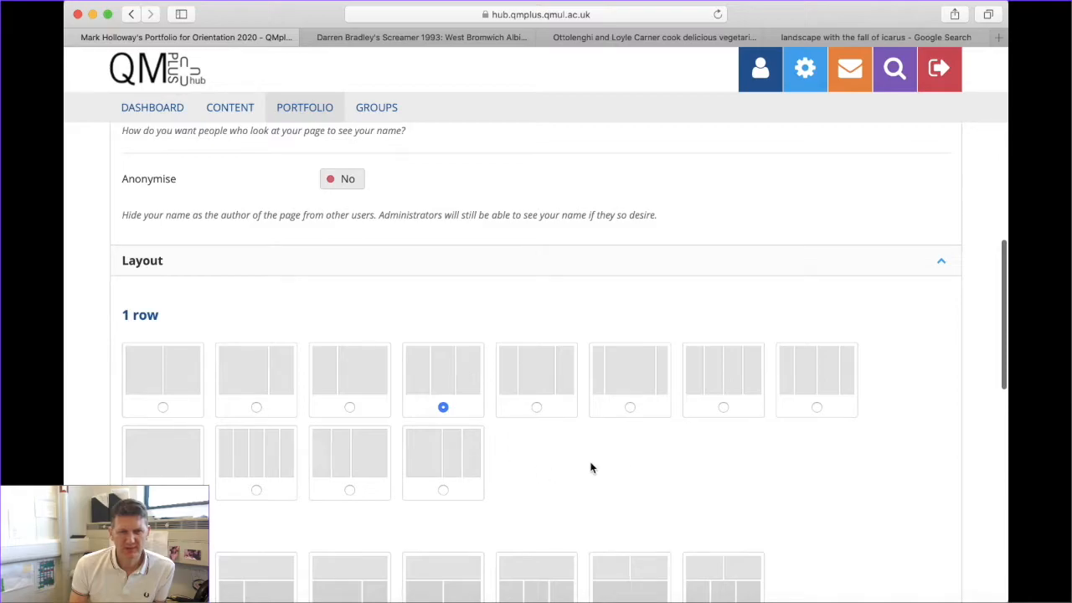
pyautogui.scroll(-5, 590, 468)
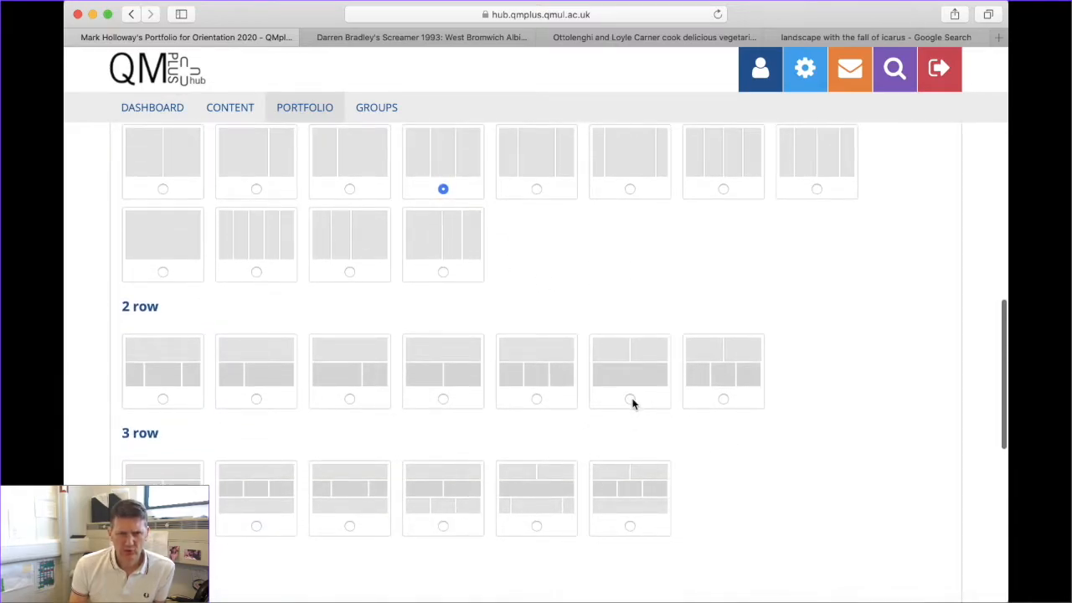
pyautogui.click(257, 401)
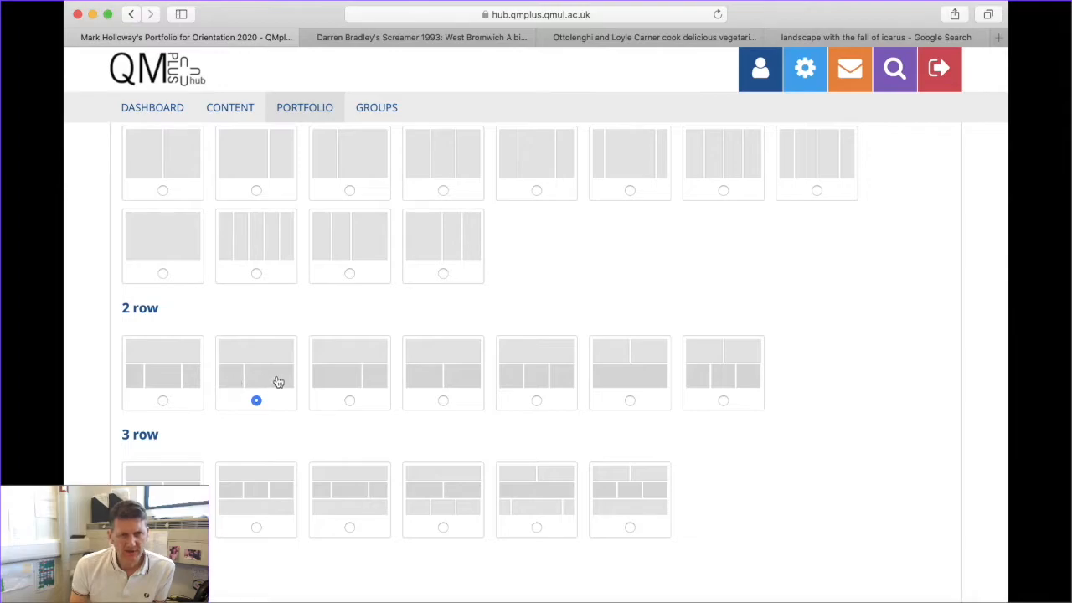
pyautogui.scroll(-10, 382, 447)
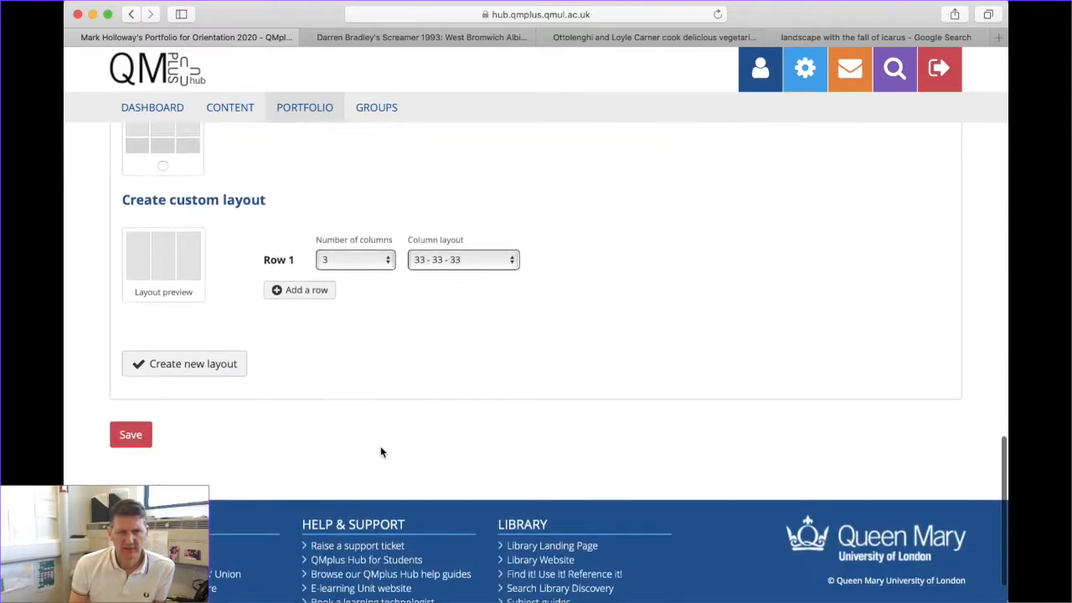
pyautogui.scroll(-1, 380, 452)
# Save the new two-row page layout
pyautogui.click(129, 399)
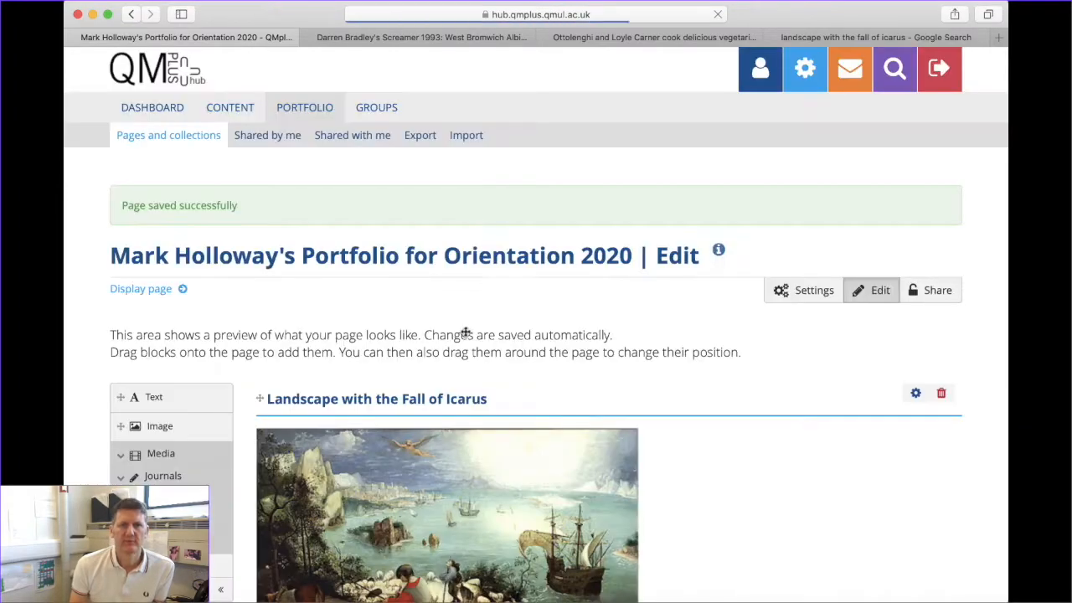
pyautogui.scroll(-5, 493, 396)
pyautogui.scroll(3, 493, 395)
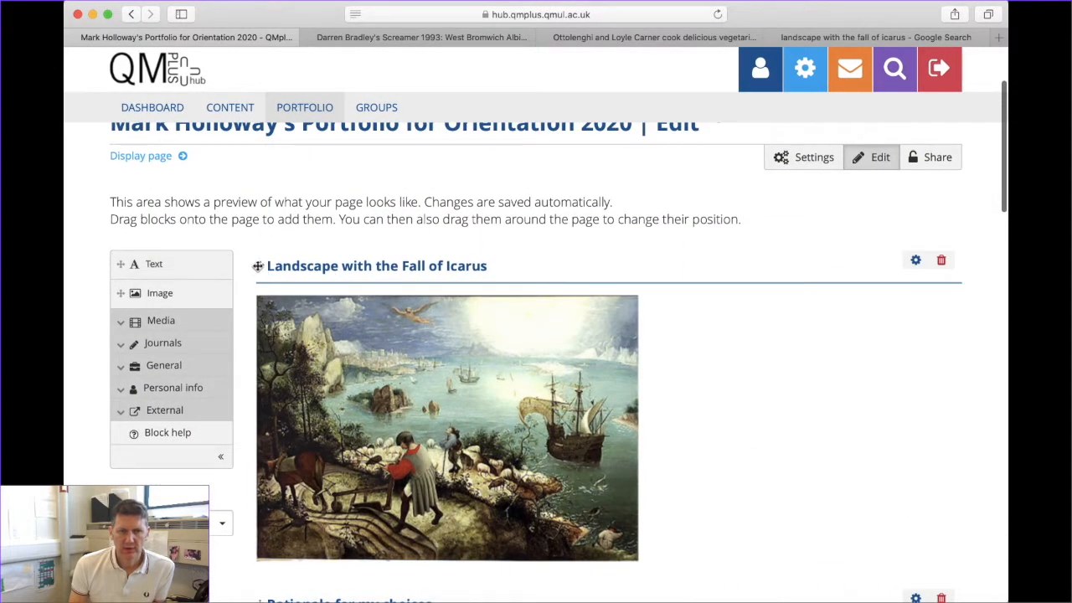
# Stack the blocks as Rationale entry, then Icarus image, then Ottolenghi video
pyautogui.moveTo(261, 266); pyautogui.dragTo(378, 350)
pyautogui.scroll(5, 378, 350)
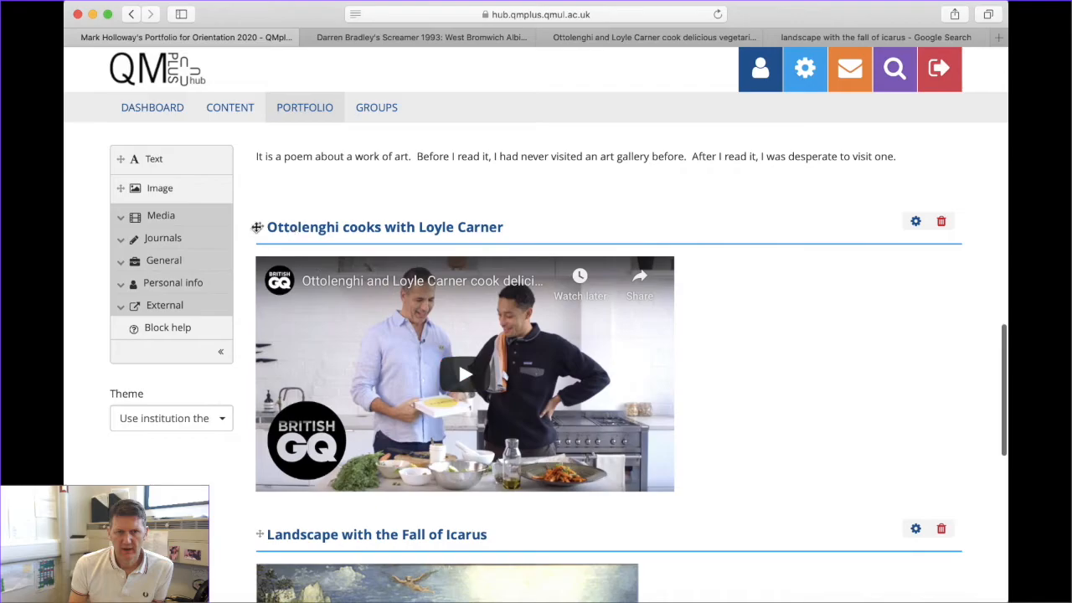
pyautogui.moveTo(257, 227); pyautogui.dragTo(804, 519)
pyautogui.scroll(2, 703, 458)
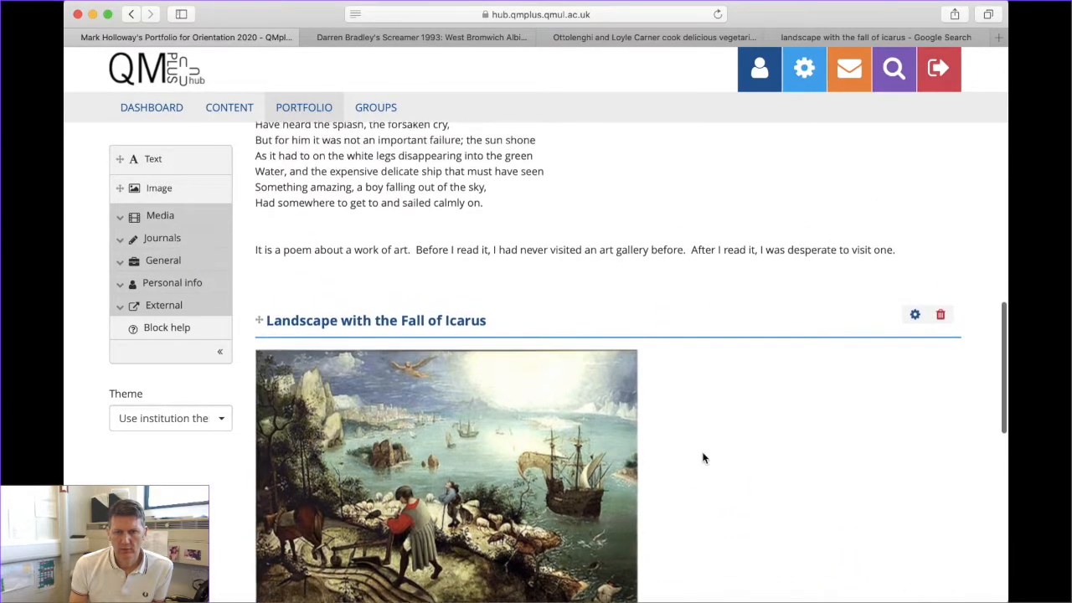
pyautogui.scroll(15, 703, 458)
pyautogui.click(815, 290)
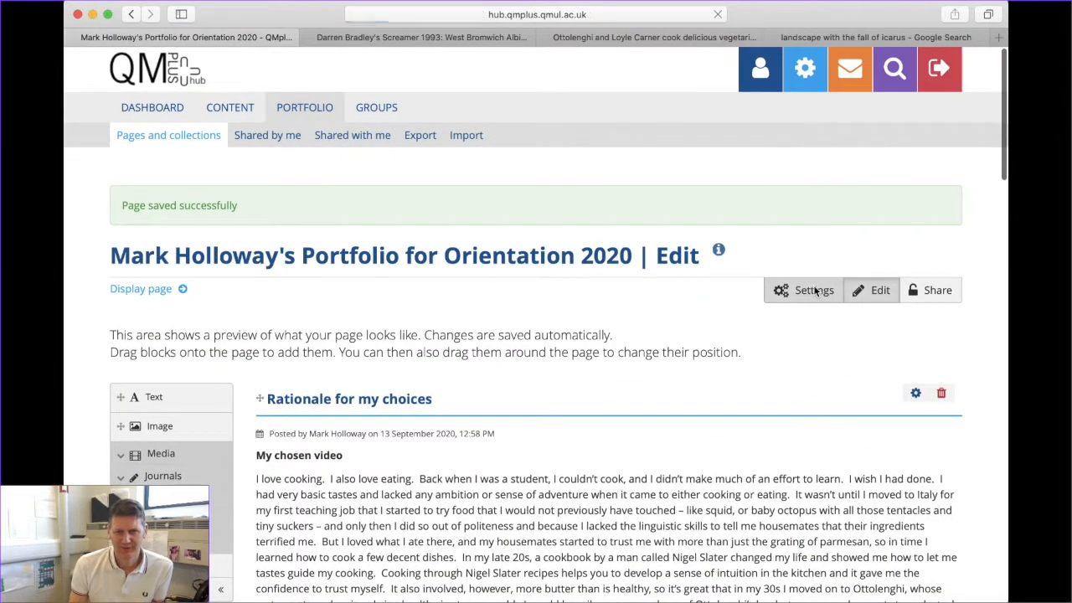
# Save the Layout setting again as one full-width row above two columns
pyautogui.scroll(-10, 367, 330)
pyautogui.scroll(10, 367, 333)
pyautogui.scroll(-9, 367, 333)
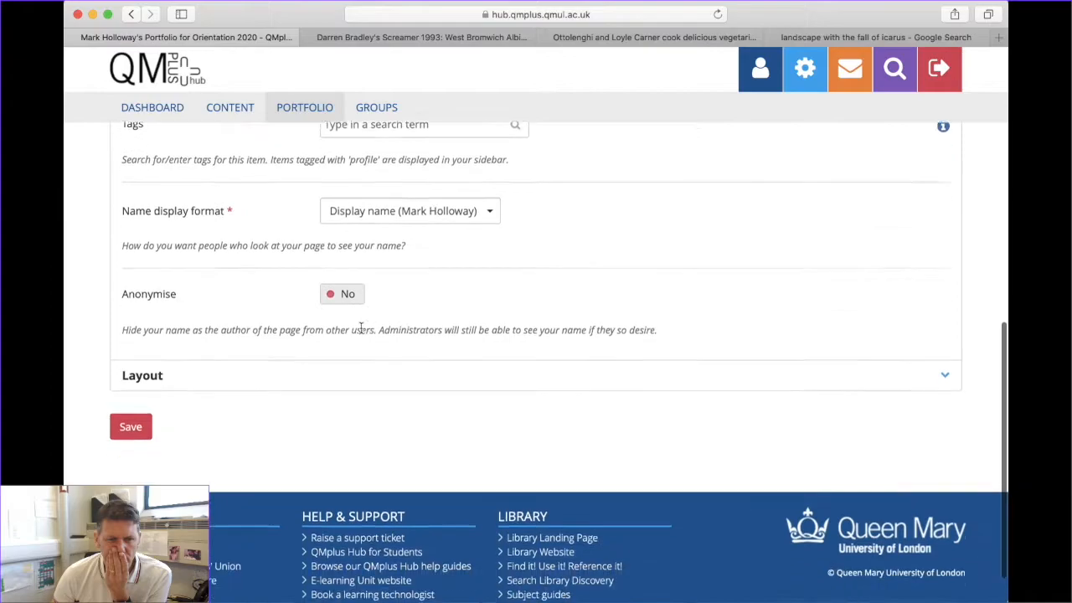
pyautogui.click(154, 332)
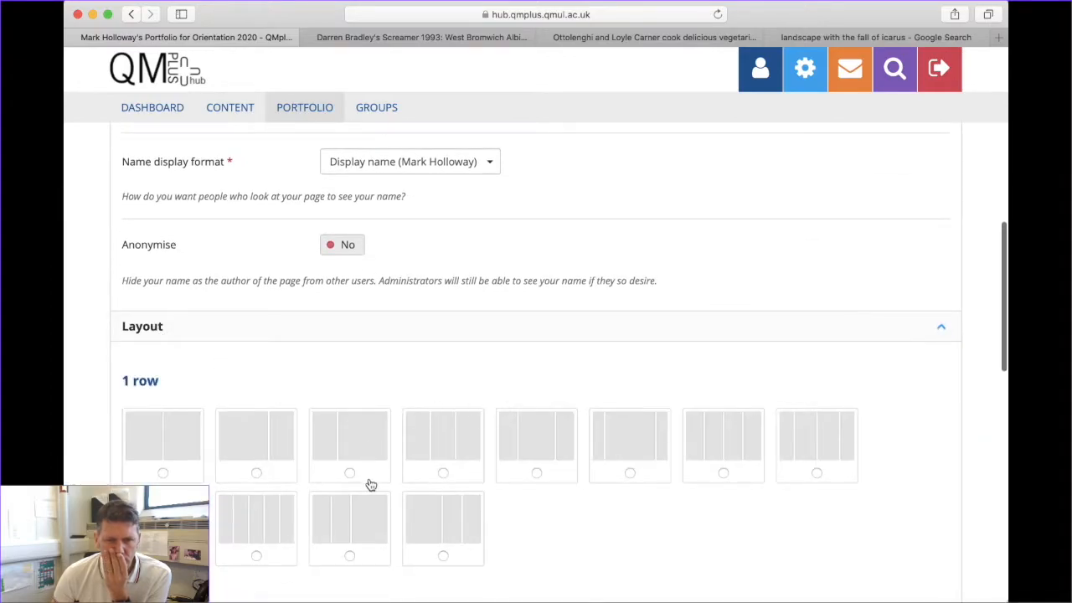
pyautogui.scroll(-5, 371, 484)
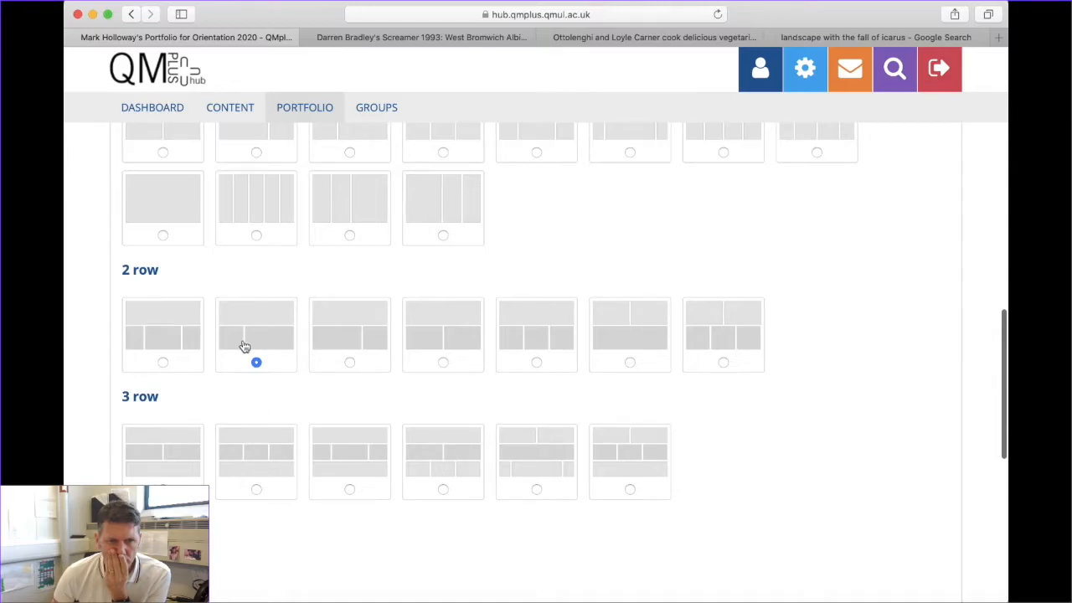
pyautogui.scroll(-5, 295, 430)
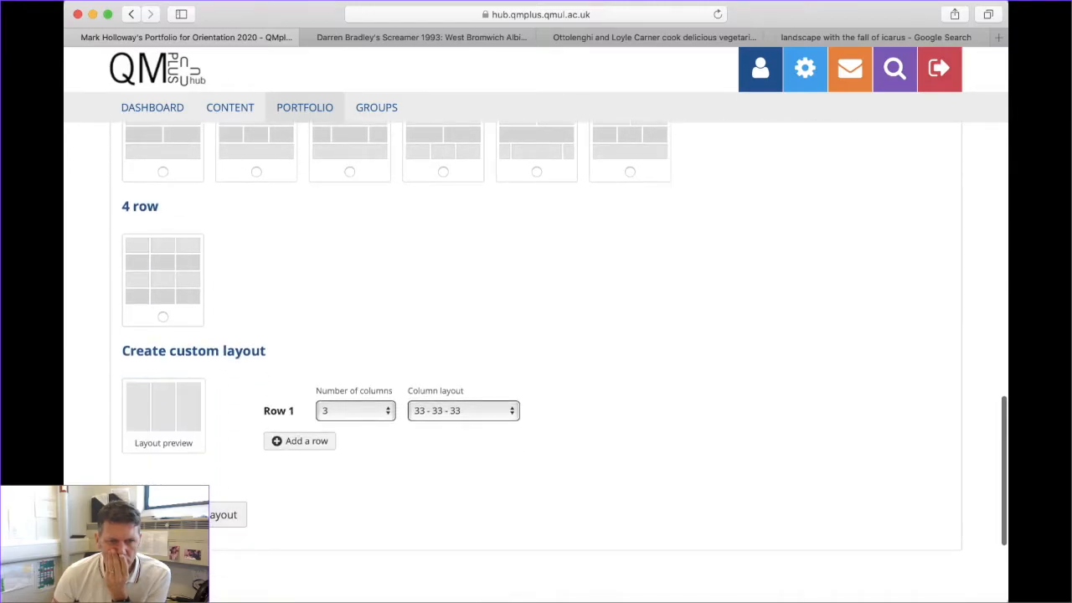
pyautogui.click(226, 514)
pyautogui.scroll(-5, 455, 378)
pyautogui.scroll(-5, 455, 372)
pyautogui.scroll(15, 455, 372)
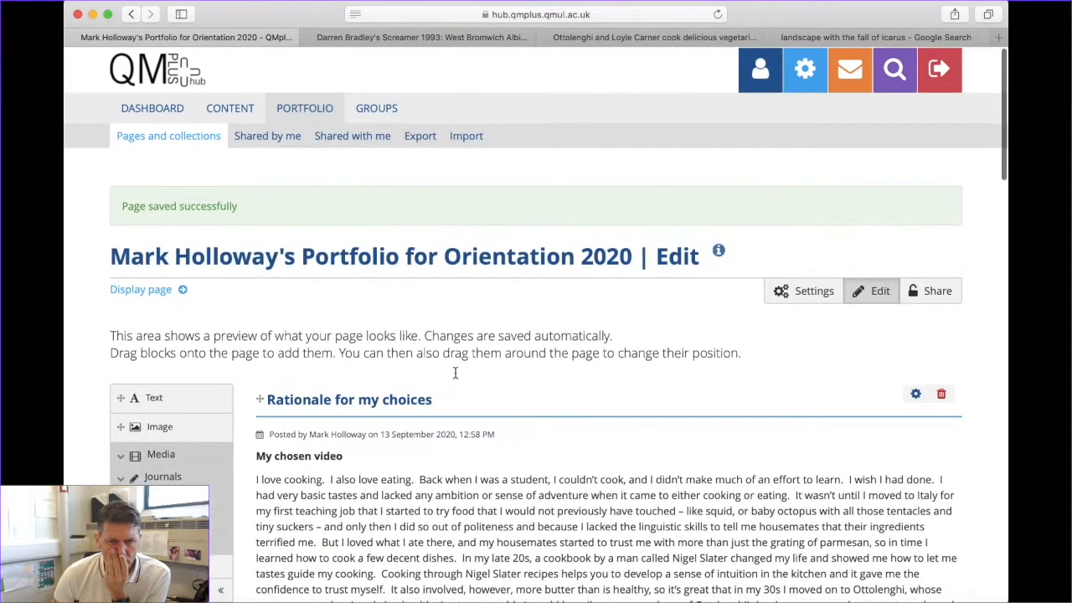
# Move the Icarus image into the left column of the second row
pyautogui.scroll(-4, 444, 429)
pyautogui.scroll(2, 741, 300)
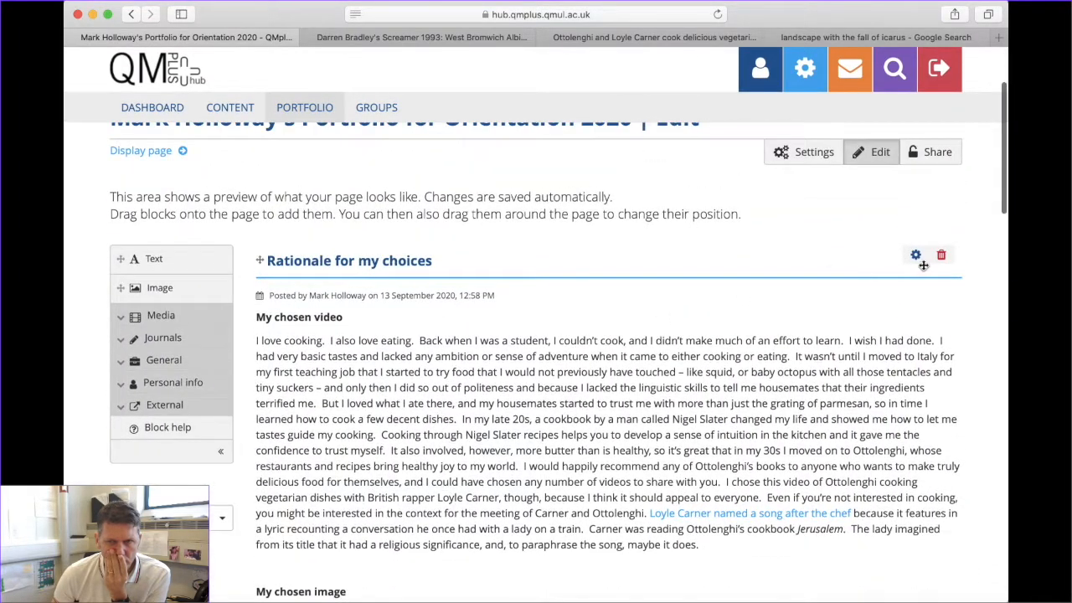
pyautogui.scroll(-10, 521, 365)
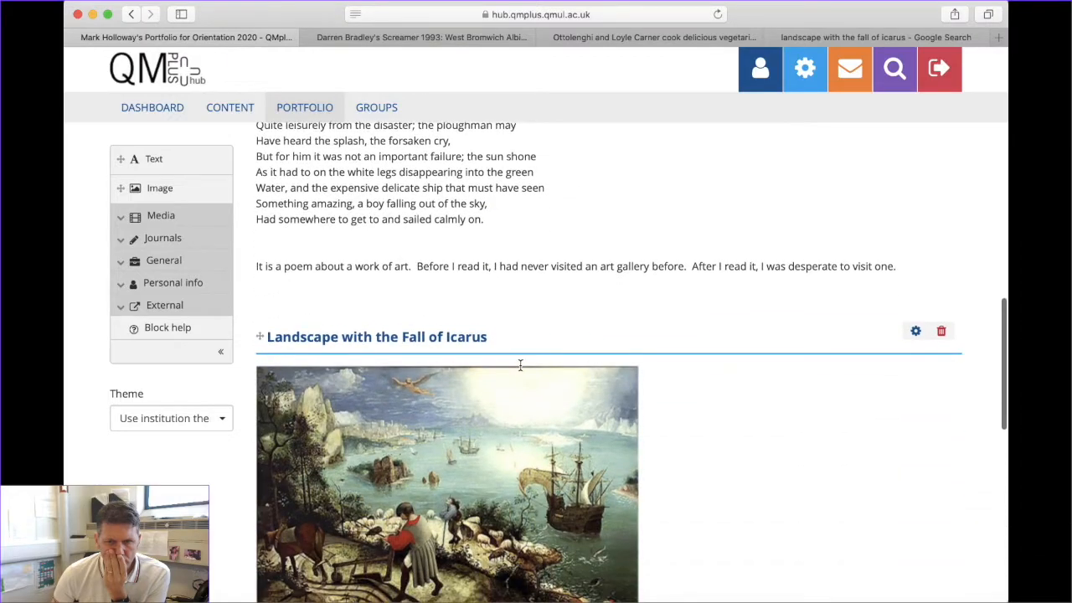
pyautogui.scroll(-3, 520, 365)
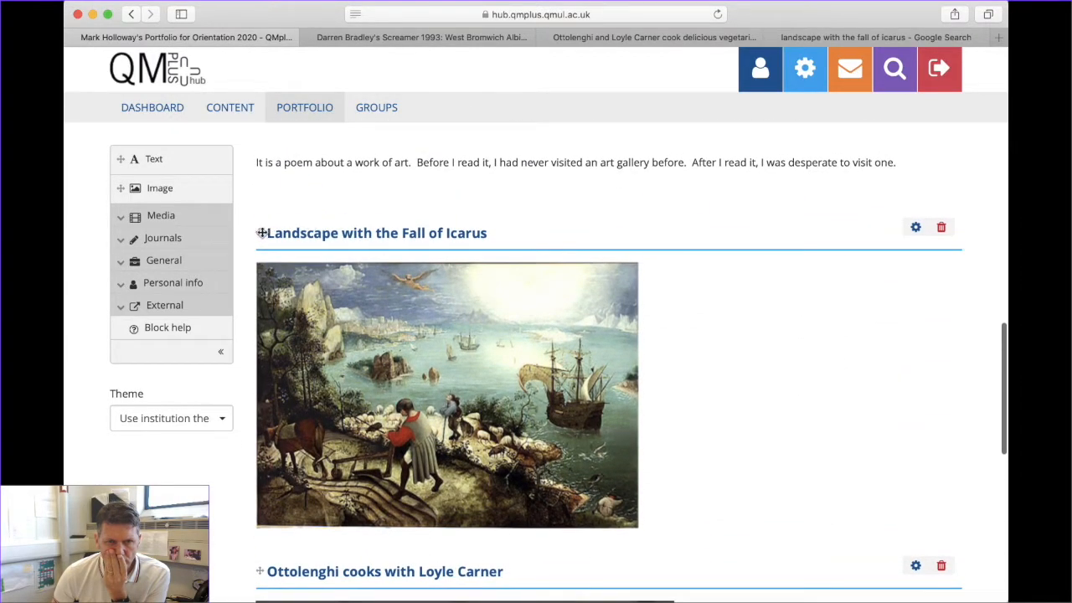
pyautogui.moveTo(260, 234); pyautogui.dragTo(402, 306)
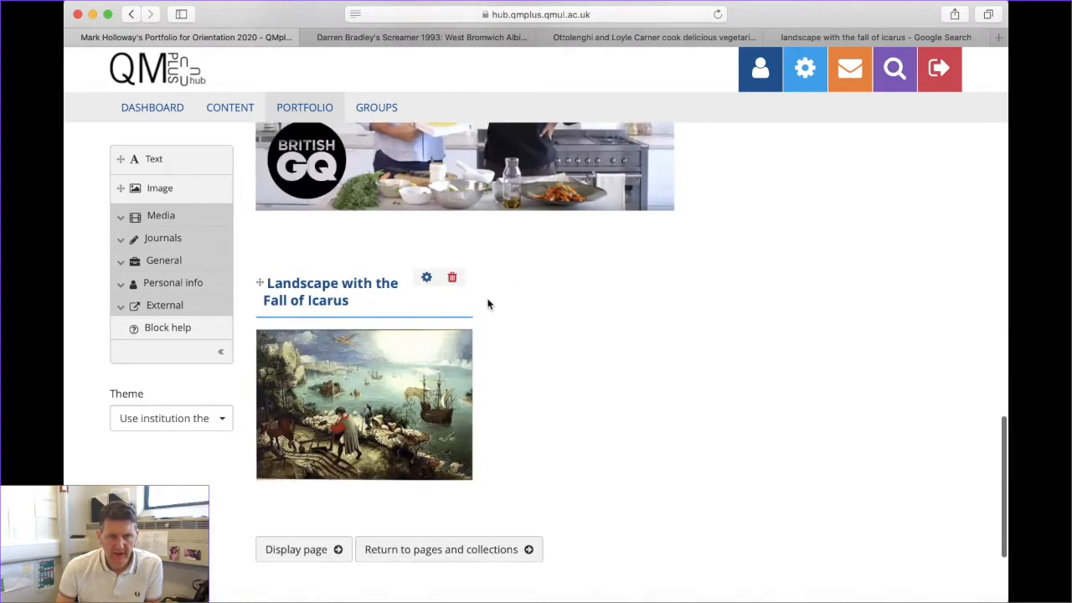
# Place the Ottolenghi video in the right column beside the Icarus image
pyautogui.scroll(7, 488, 304)
pyautogui.scroll(-3, 485, 302)
pyautogui.moveTo(261, 243); pyautogui.dragTo(624, 540)
pyautogui.scroll(3, 543, 395)
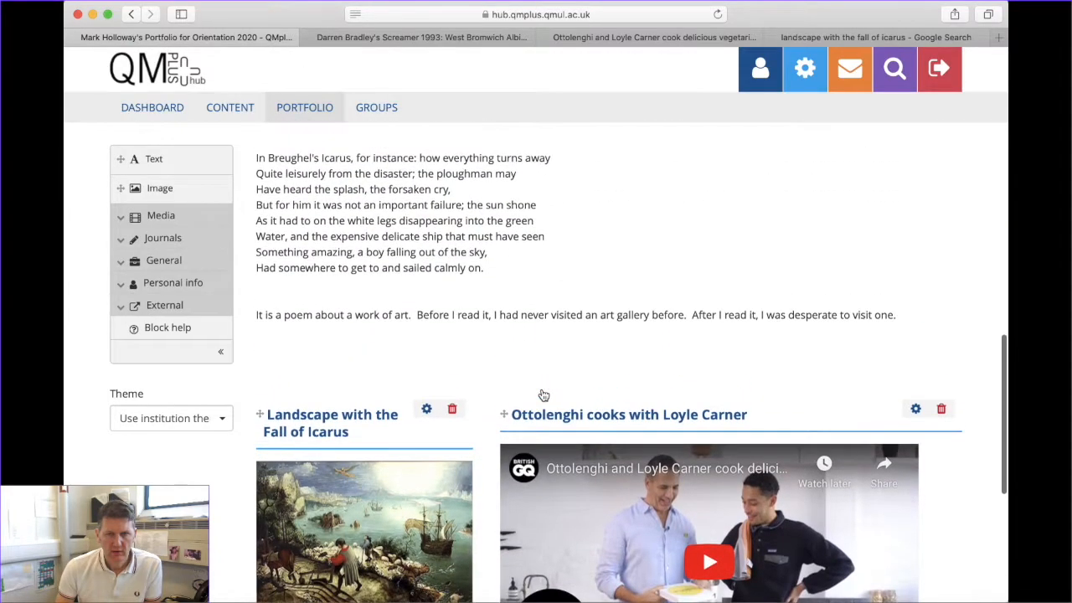
pyautogui.scroll(15, 543, 394)
pyautogui.scroll(-15, 542, 394)
pyautogui.scroll(-5, 468, 414)
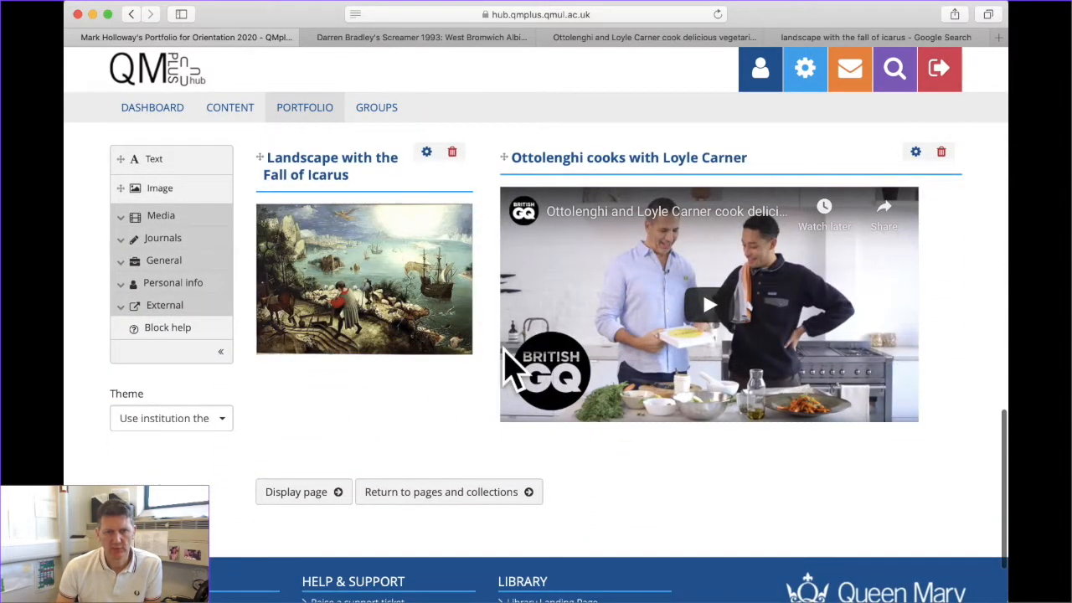
pyautogui.scroll(15, 505, 368)
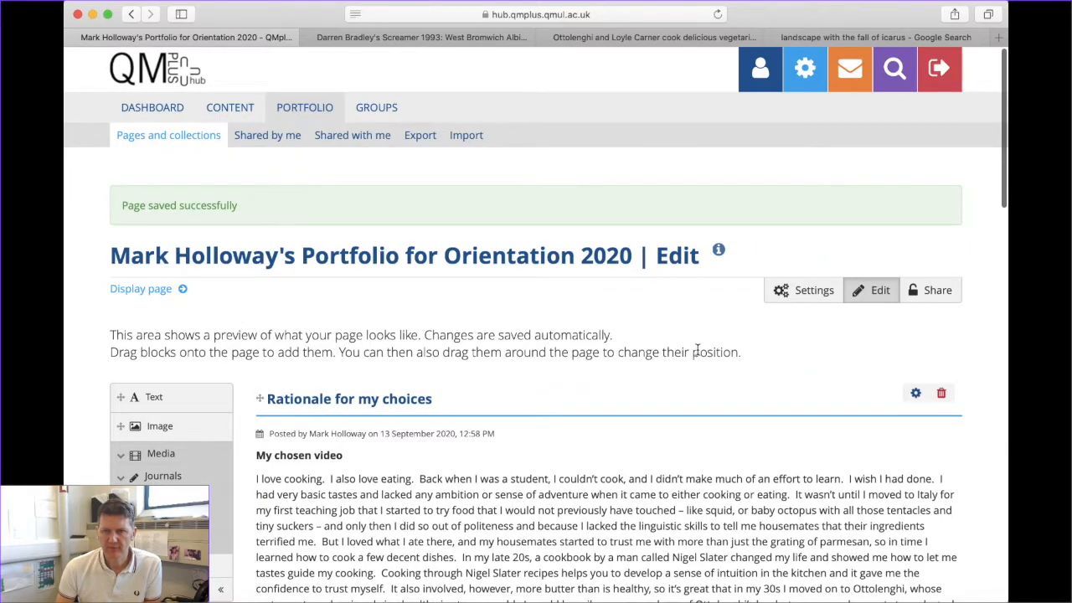
pyautogui.scroll(-15, 697, 350)
pyautogui.scroll(10, 435, 450)
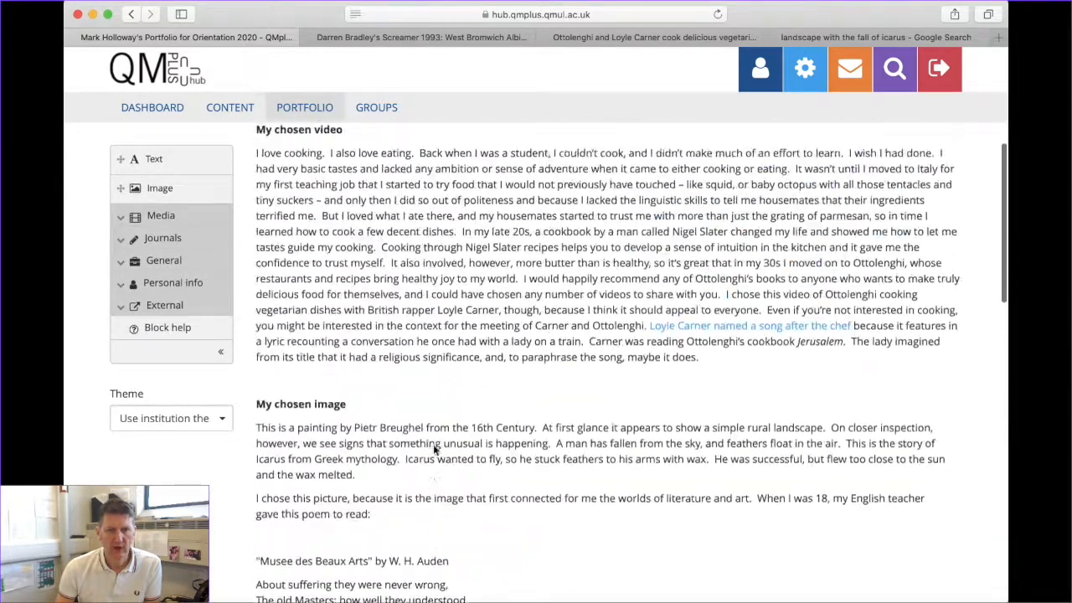
pyautogui.scroll(5, 435, 449)
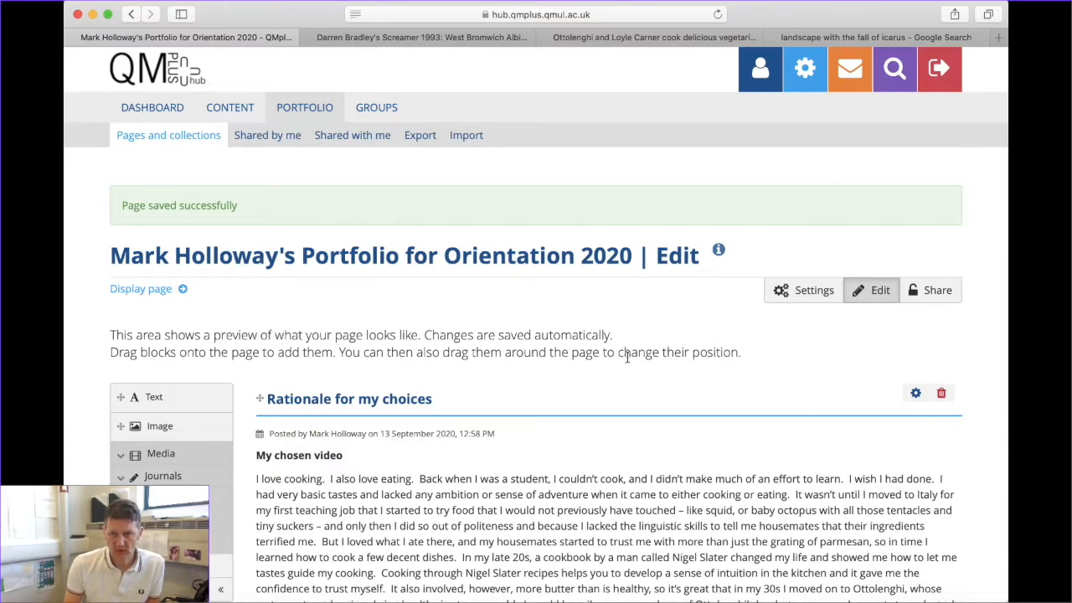
# Share the page with an individual user found by searching their name
pyautogui.click(932, 293)
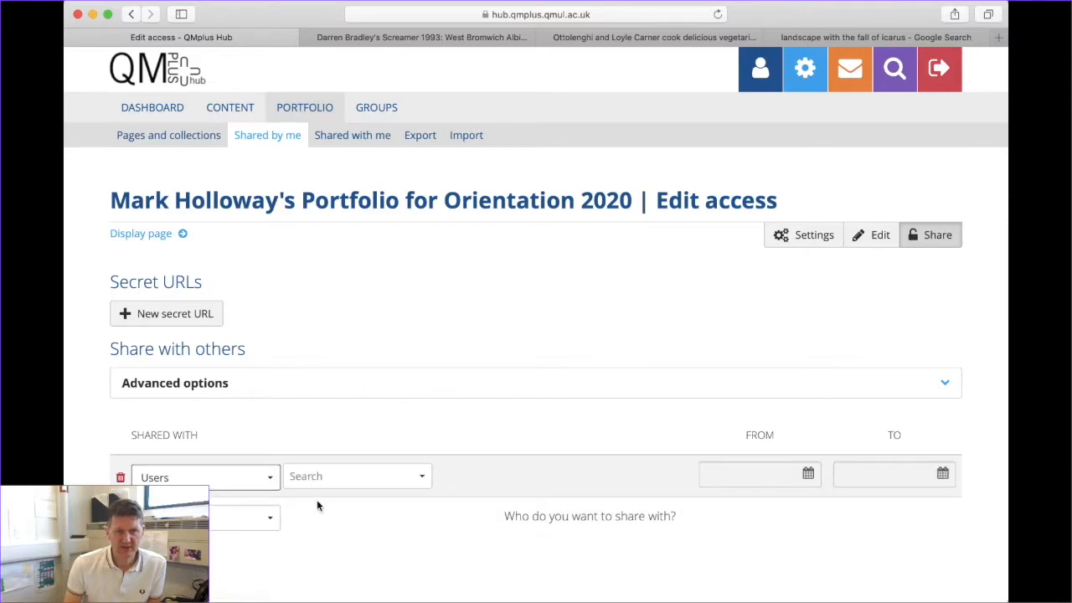
pyautogui.click(323, 478)
pyautogui.write('mark holloway')
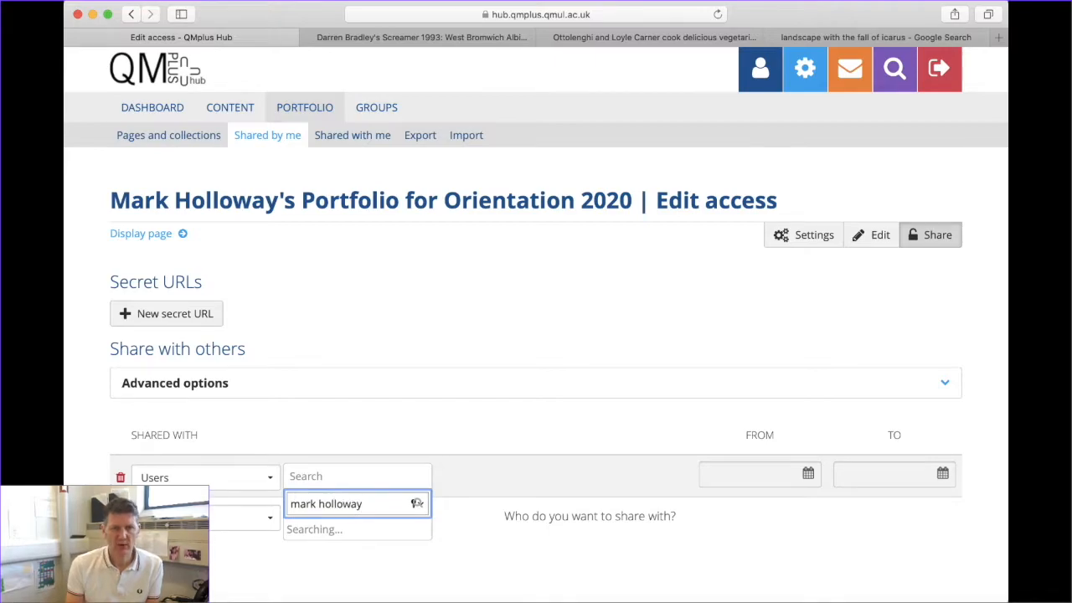
pyautogui.press('BackSpace')
pyautogui.press('BackSpace')
pyautogui.press('BackSpace')
pyautogui.press('BackSpace')
pyautogui.press('BackSpace')
pyautogui.press('BackSpace')
pyautogui.press('BackSpace')
pyautogui.press('BackSpace')
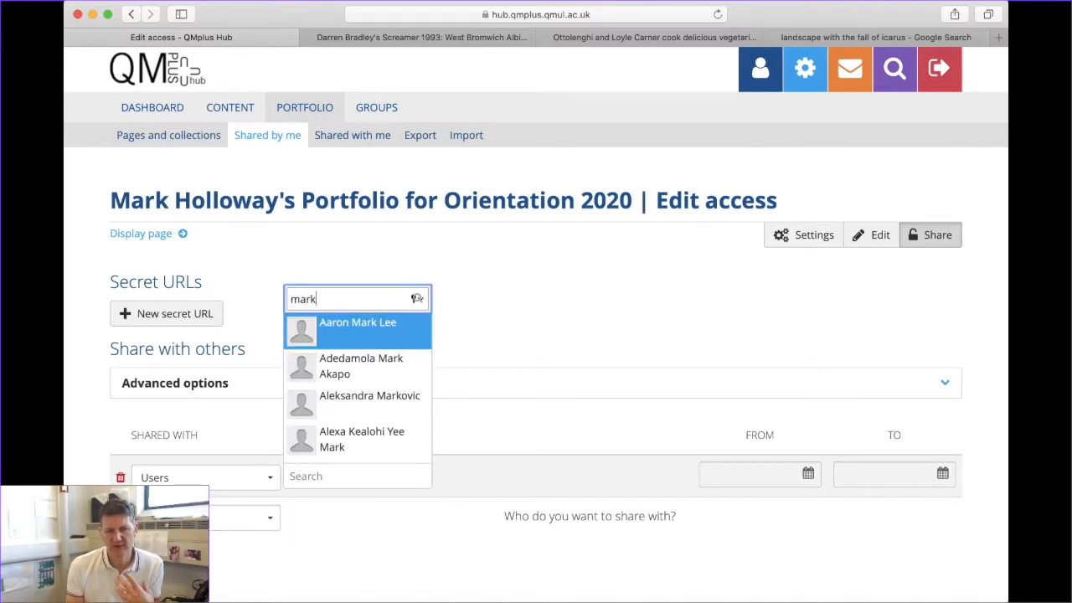
pyautogui.write('h')
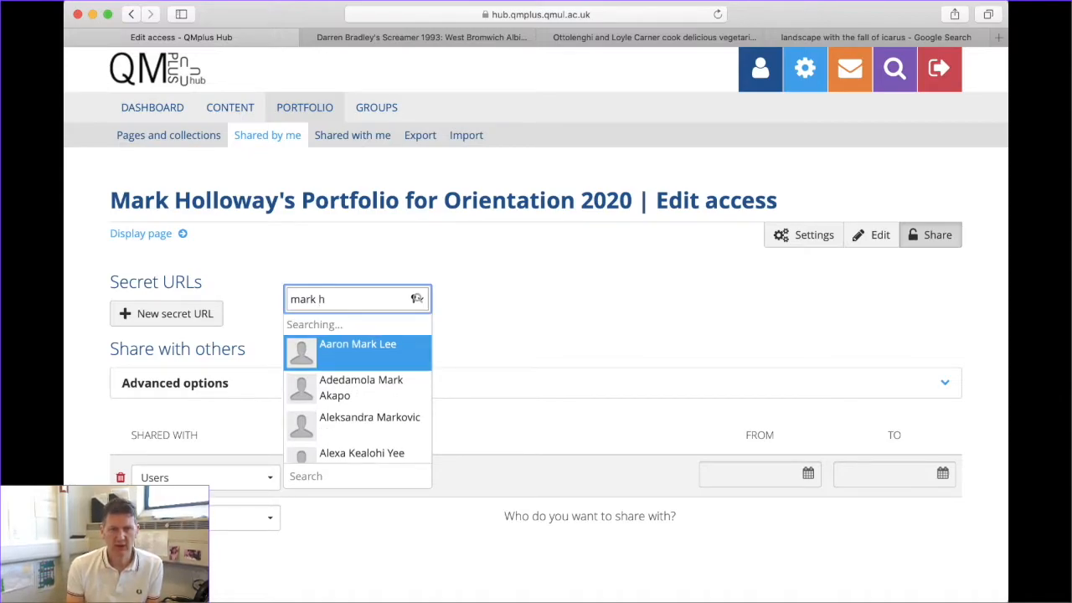
pyautogui.press('BackSpace')
pyautogui.press('BackSpace')
pyautogui.press('BackSpace')
pyautogui.press('BackSpace')
pyautogui.press('BackSpace')
pyautogui.press('BackSpace')
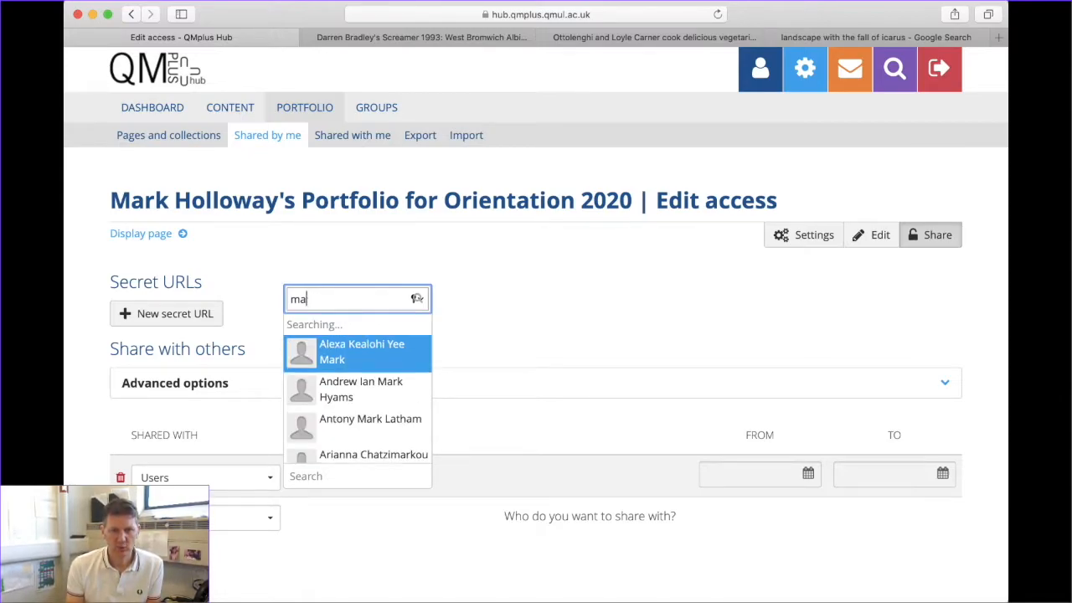
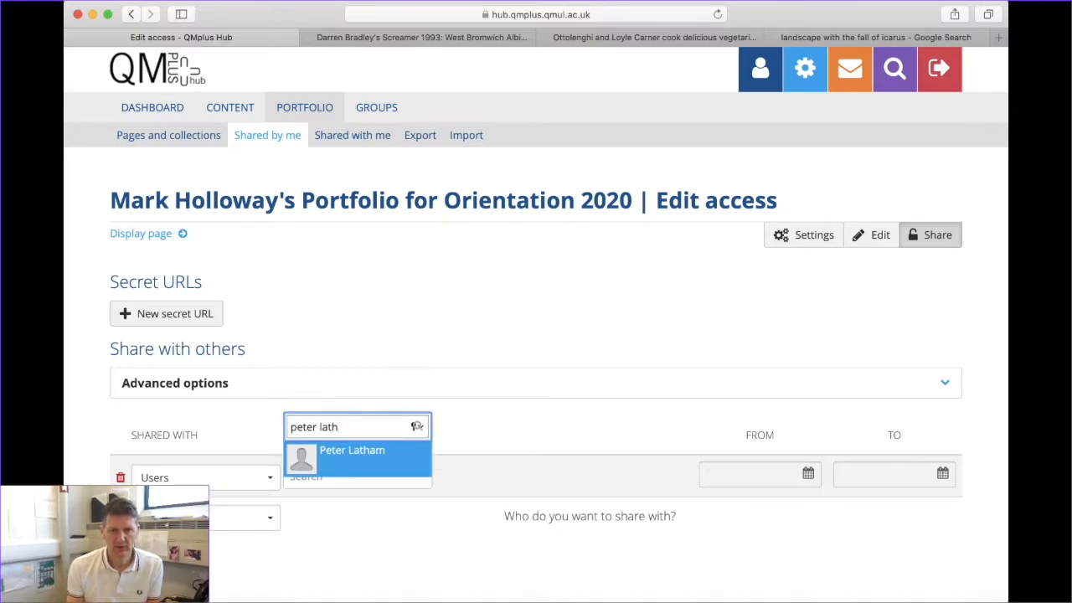
pyautogui.click(357, 461)
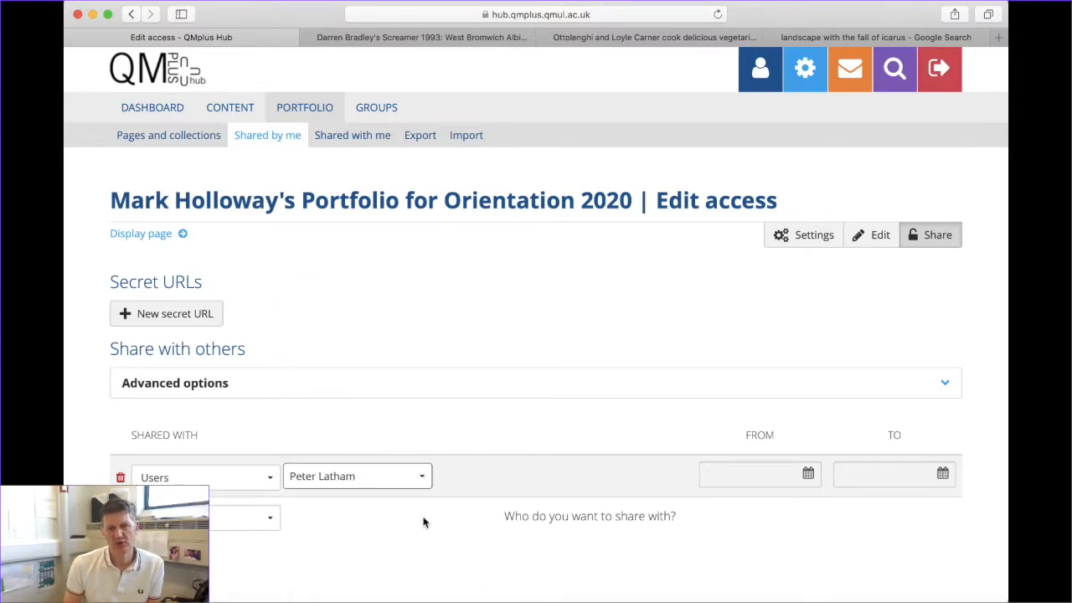
# Review the access settings and return to the portfolio page editor
pyautogui.scroll(-1, 213, 531)
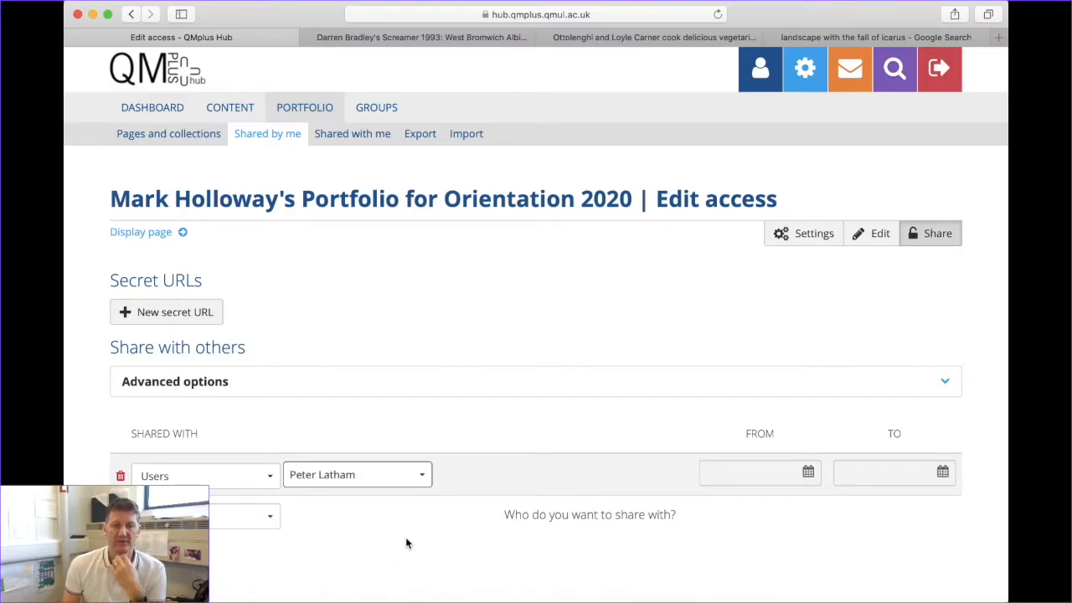
pyautogui.scroll(-1, 344, 553)
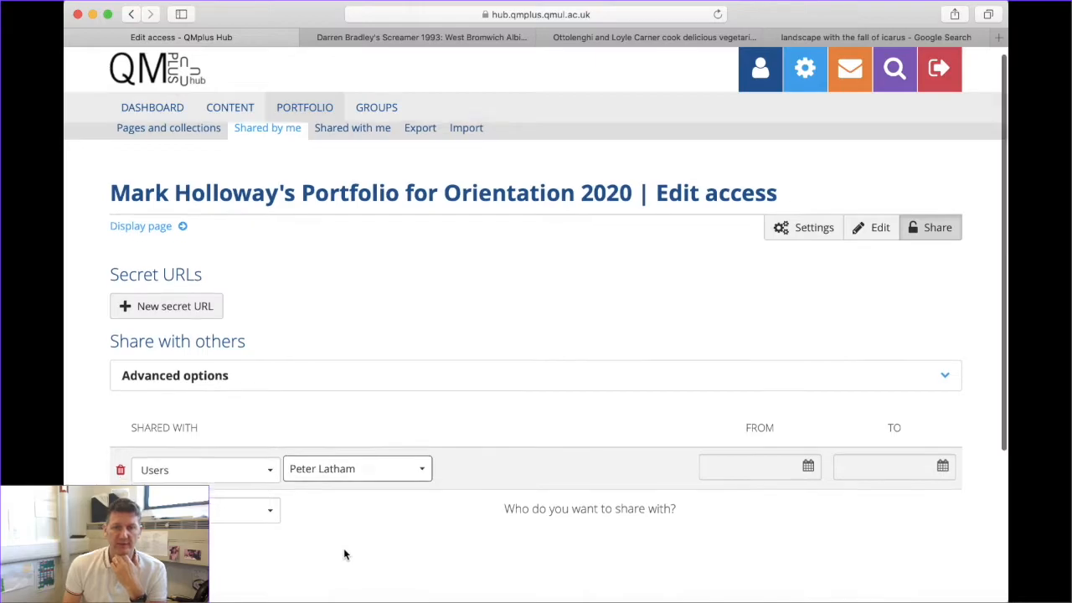
pyautogui.scroll(-2, 344, 553)
pyautogui.scroll(2, 344, 554)
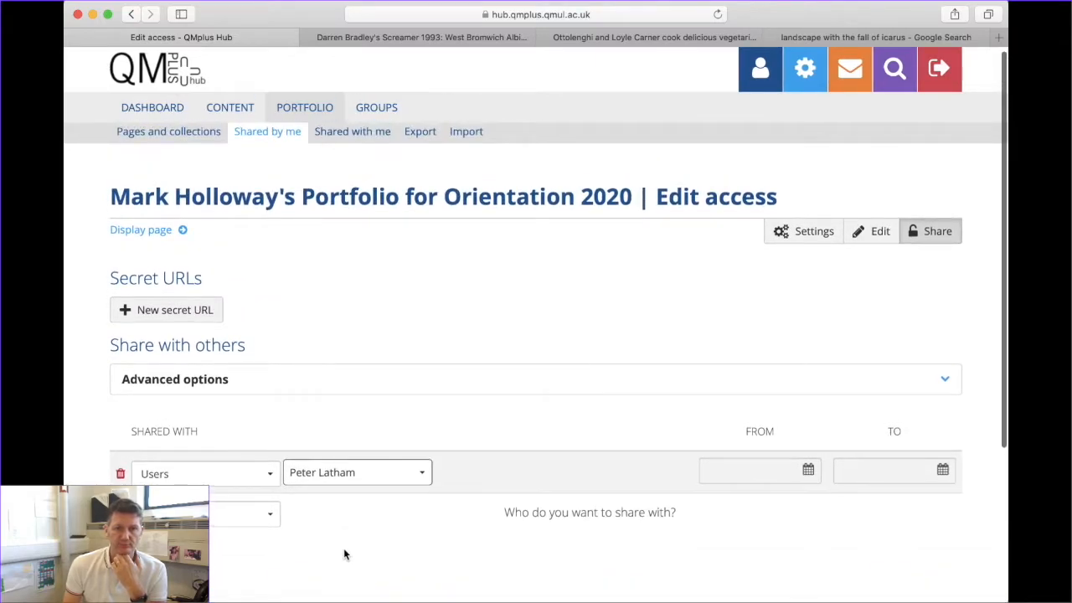
pyautogui.scroll(1, 344, 548)
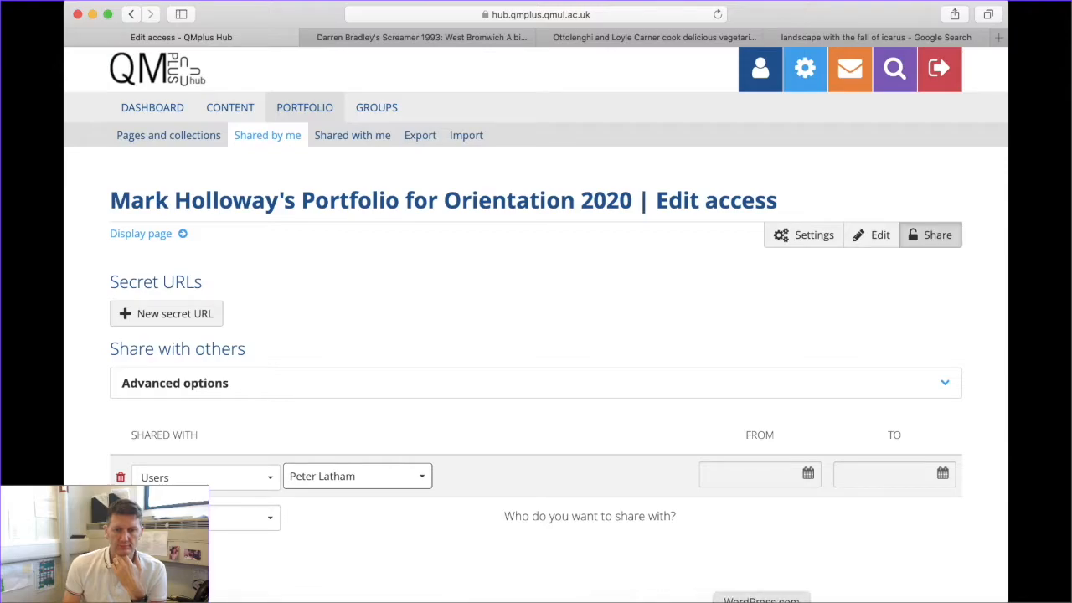
pyautogui.click(871, 235)
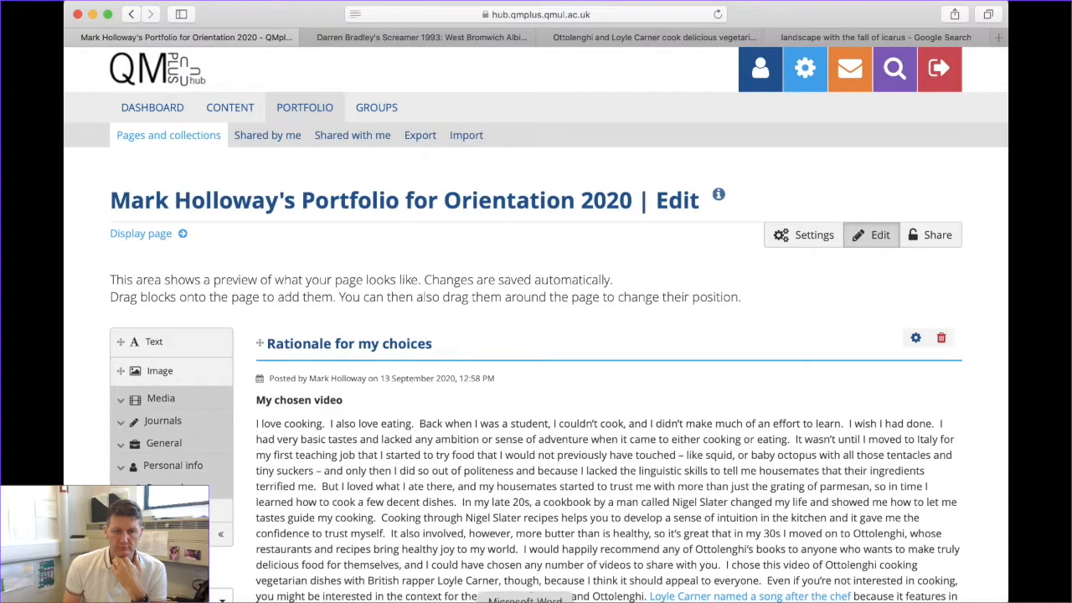
pyautogui.click(914, 602)
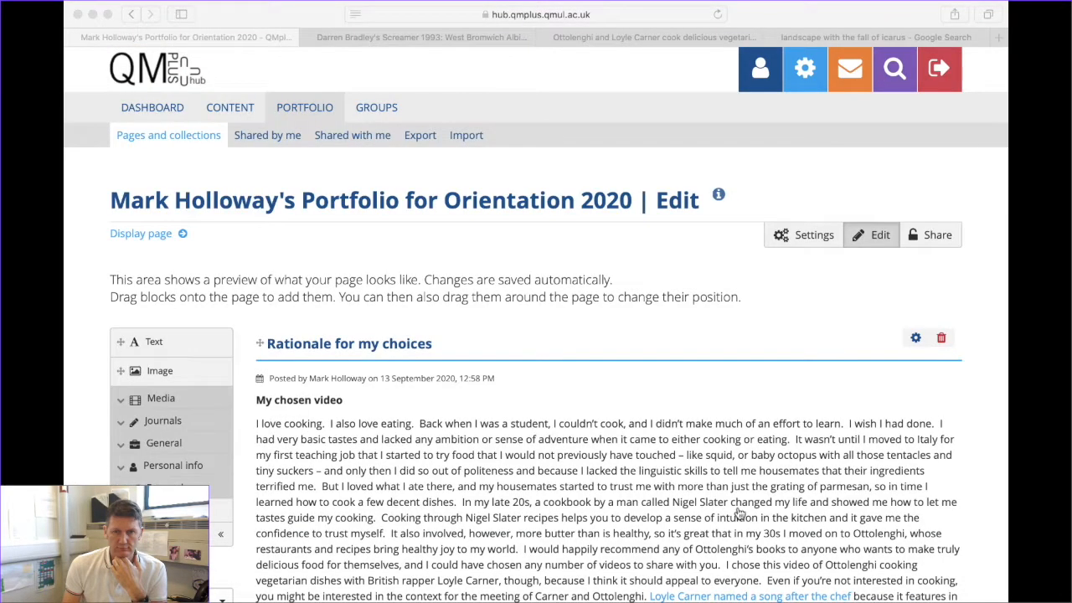
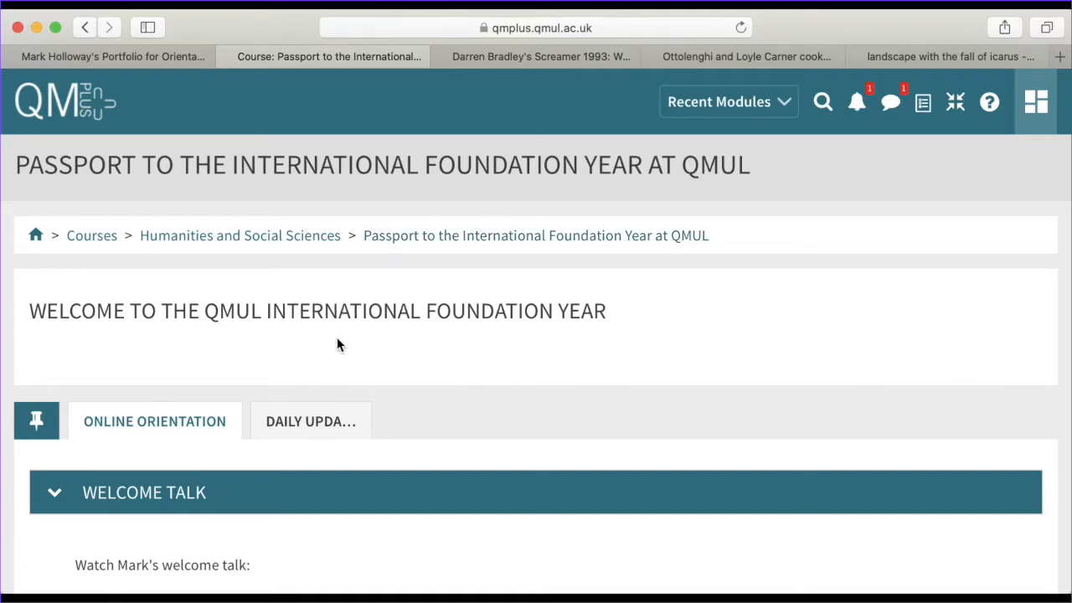
# Open Mark's example Orientation 2020 portfolio page from the 'Set up your first portfolio' section
pyautogui.scroll(-10, 338, 342)
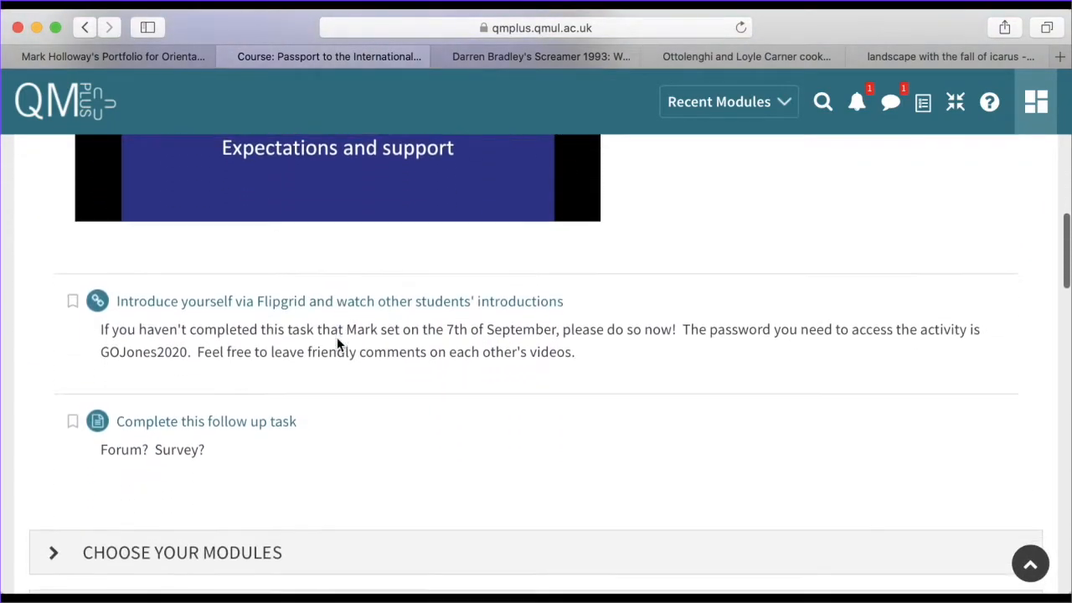
pyautogui.scroll(-6, 337, 339)
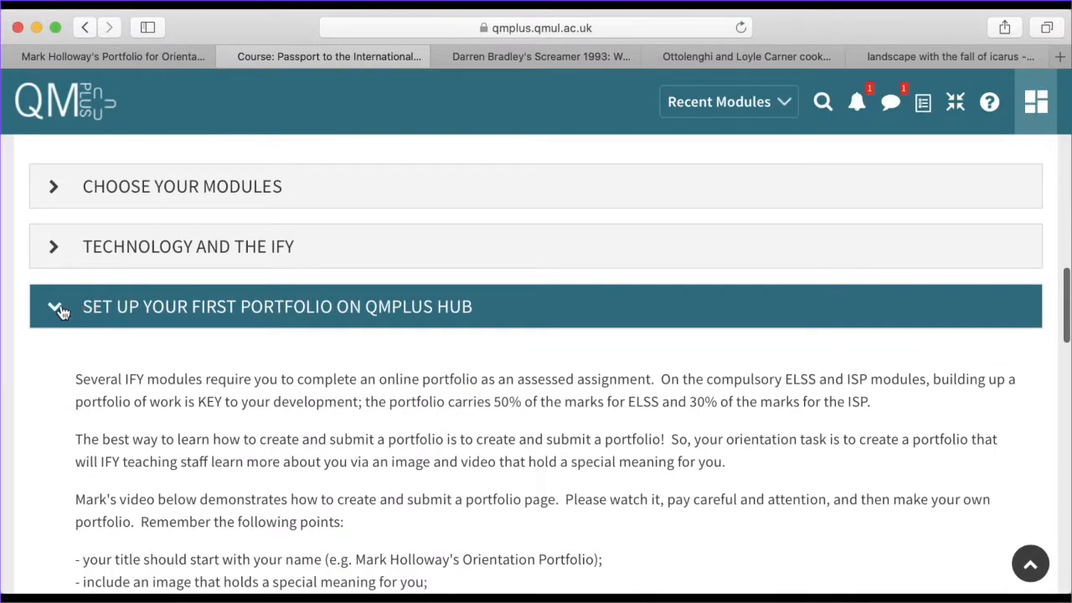
pyautogui.click(61, 309)
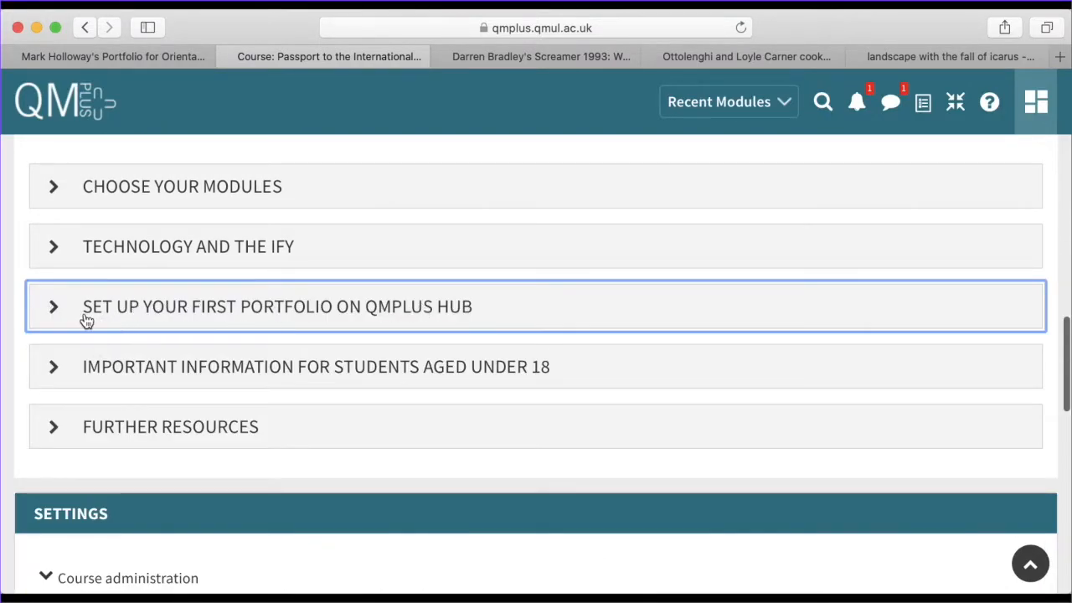
pyautogui.click(71, 318)
pyautogui.scroll(-3, 390, 322)
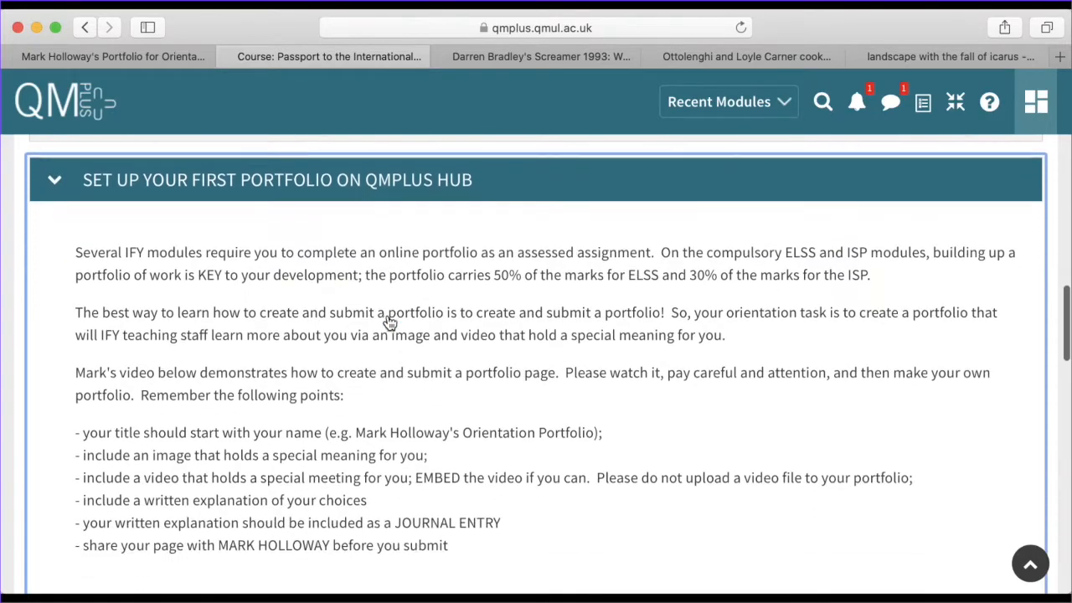
pyautogui.scroll(-1, 390, 322)
pyautogui.scroll(-5, 331, 369)
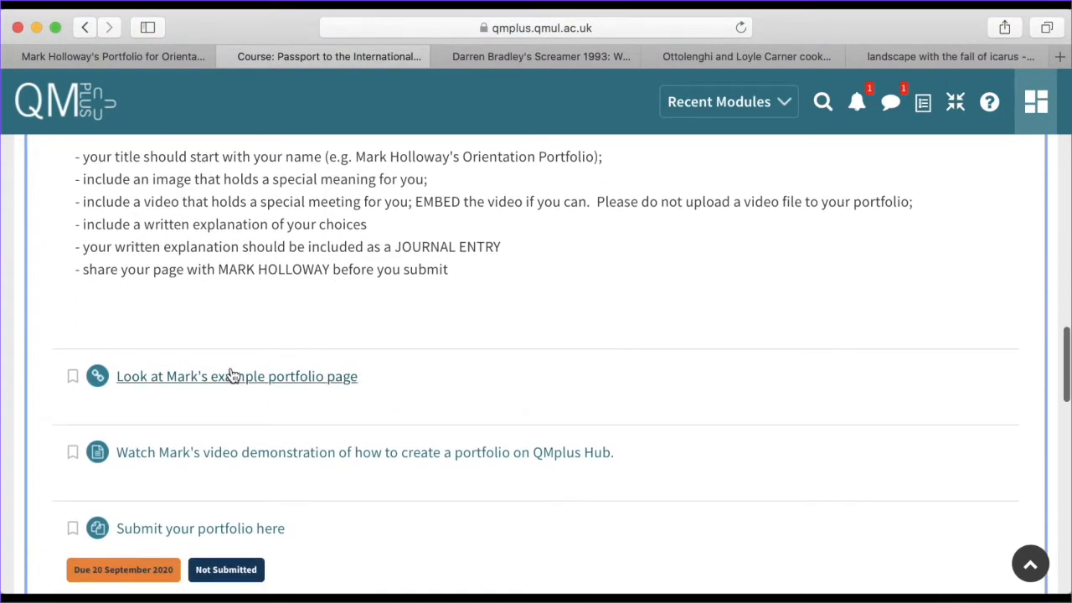
pyautogui.click(242, 379)
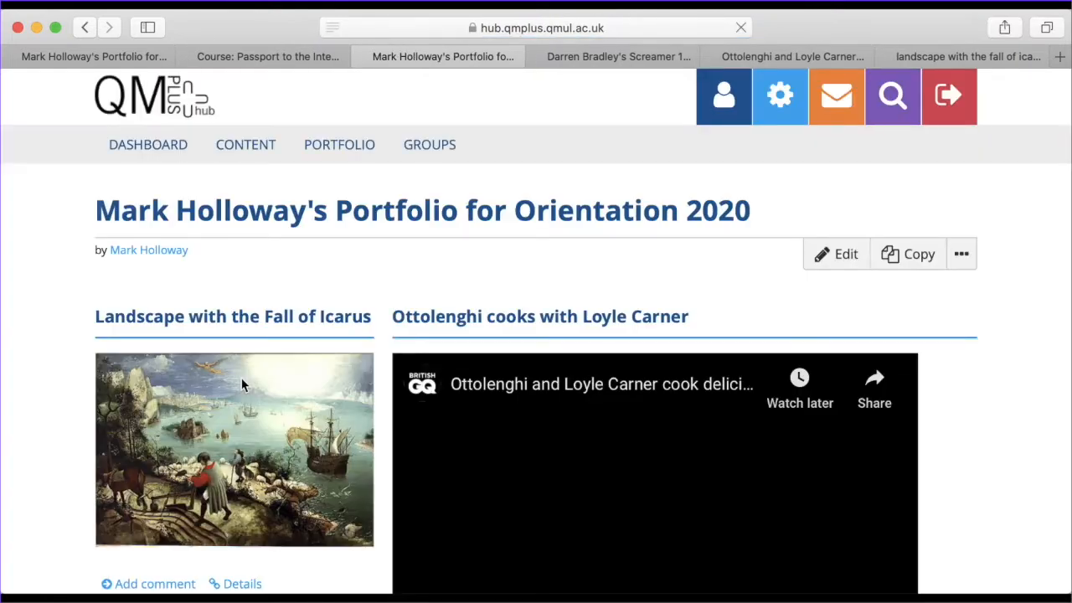
# Scroll through the example page, check your own portfolio's Edit view, then return to the course tab
pyautogui.scroll(-5, 262, 368)
pyautogui.scroll(-10, 262, 368)
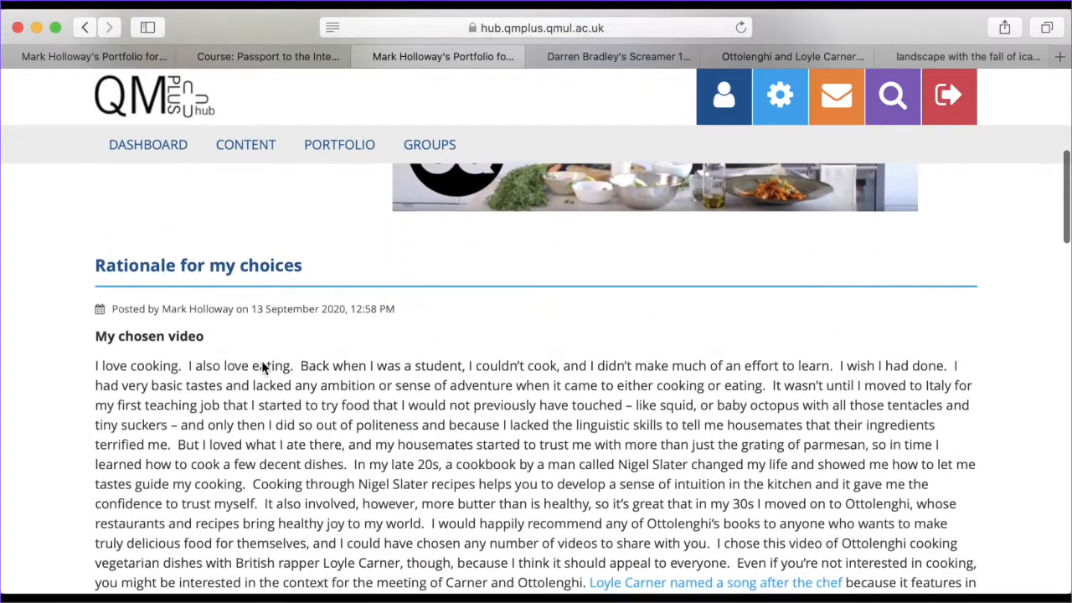
pyautogui.scroll(9, 260, 366)
pyautogui.scroll(7, 262, 360)
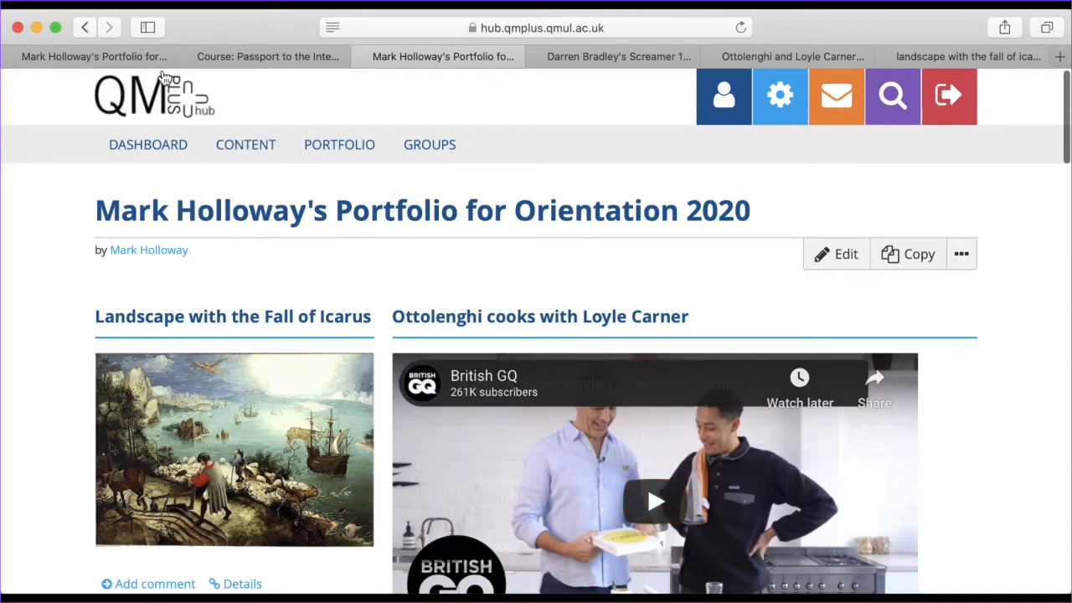
pyautogui.click(97, 60)
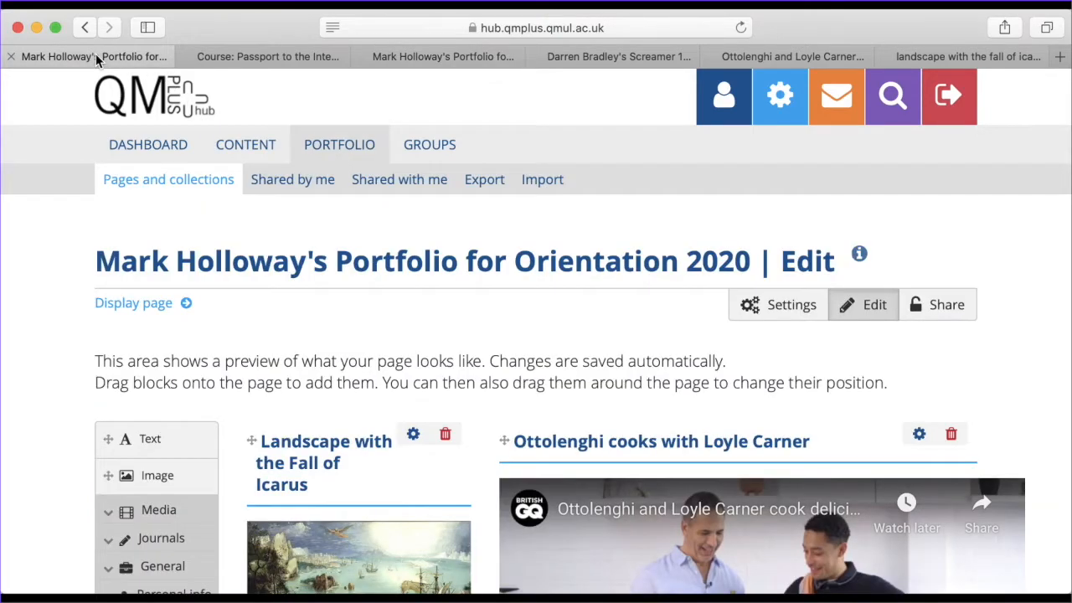
pyautogui.click(244, 59)
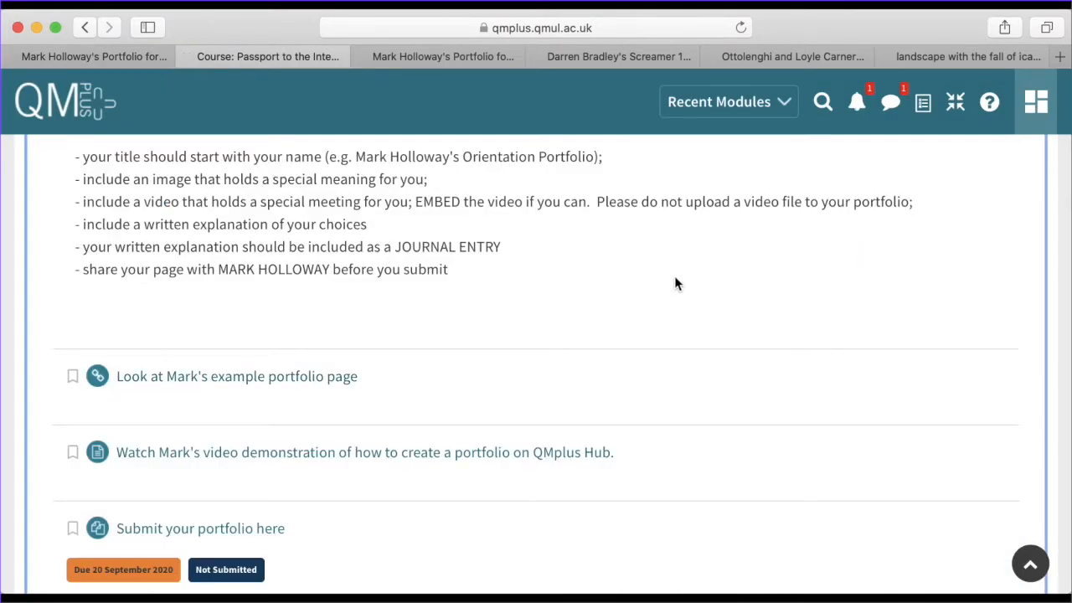
# Open the 'Submit your portfolio here' assignment from the course section
pyautogui.scroll(-3, 640, 296)
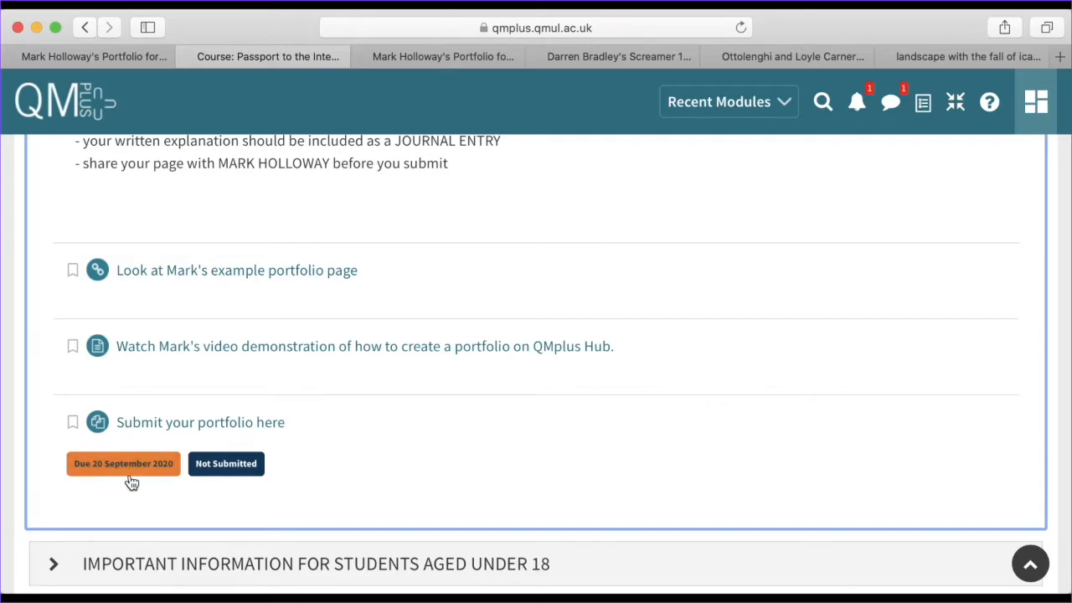
pyautogui.click(168, 424)
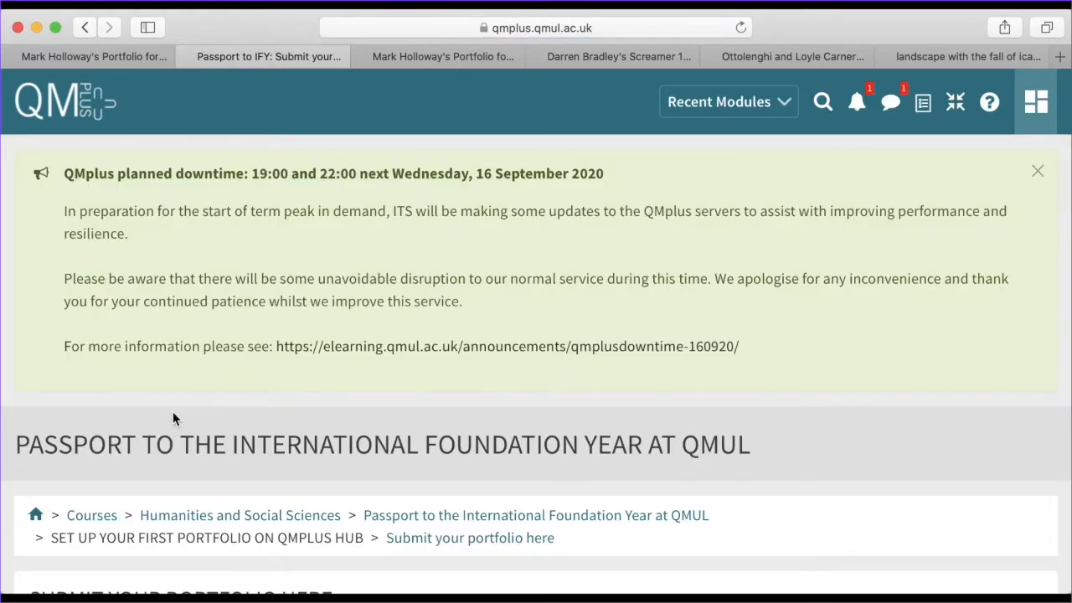
# Review the submission status: no attempt, not graded, due Sunday 20 September 2020, 11:55 PM
pyautogui.scroll(-5, 471, 316)
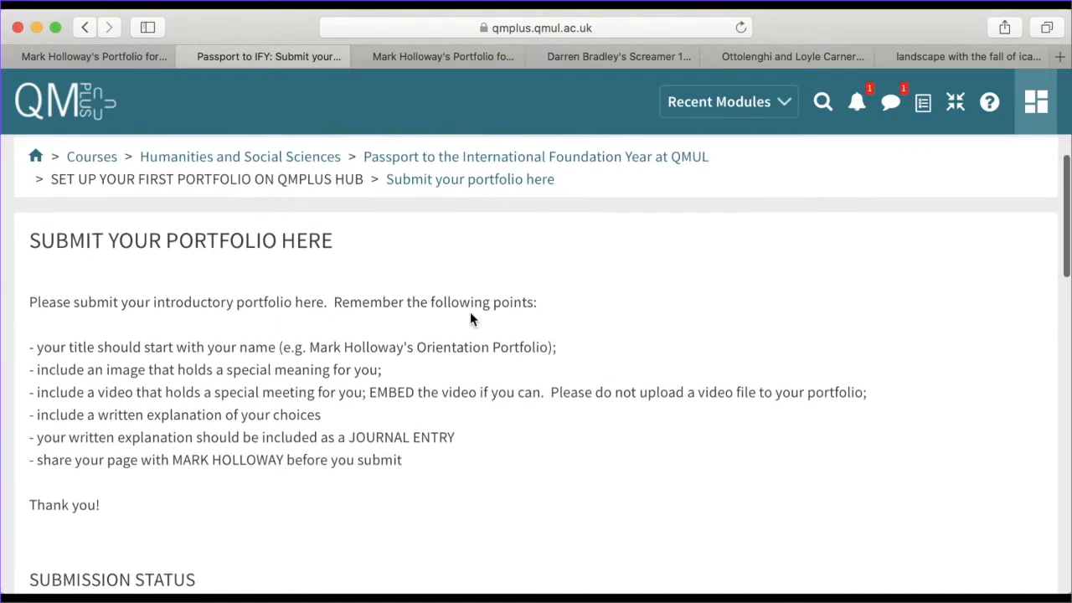
pyautogui.scroll(3, 470, 315)
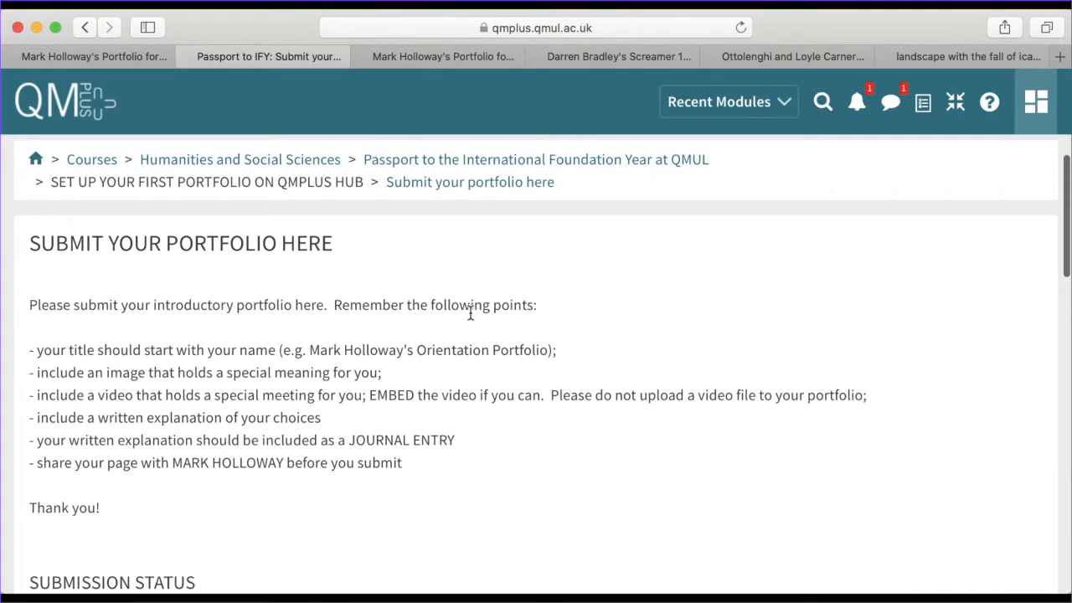
pyautogui.scroll(3, 470, 312)
pyautogui.scroll(-4, 469, 312)
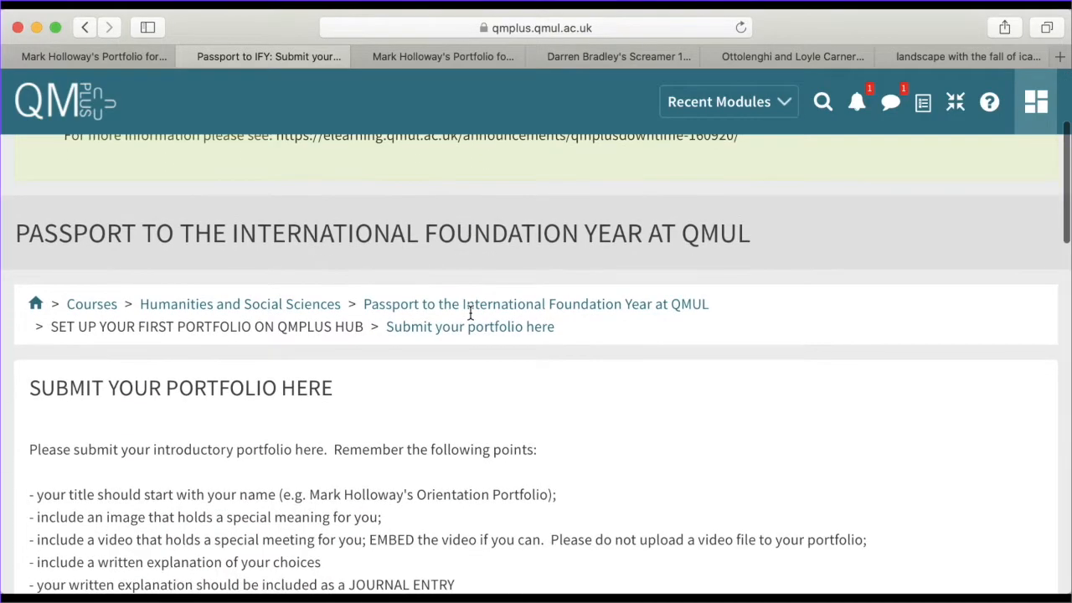
pyautogui.scroll(-1, 470, 312)
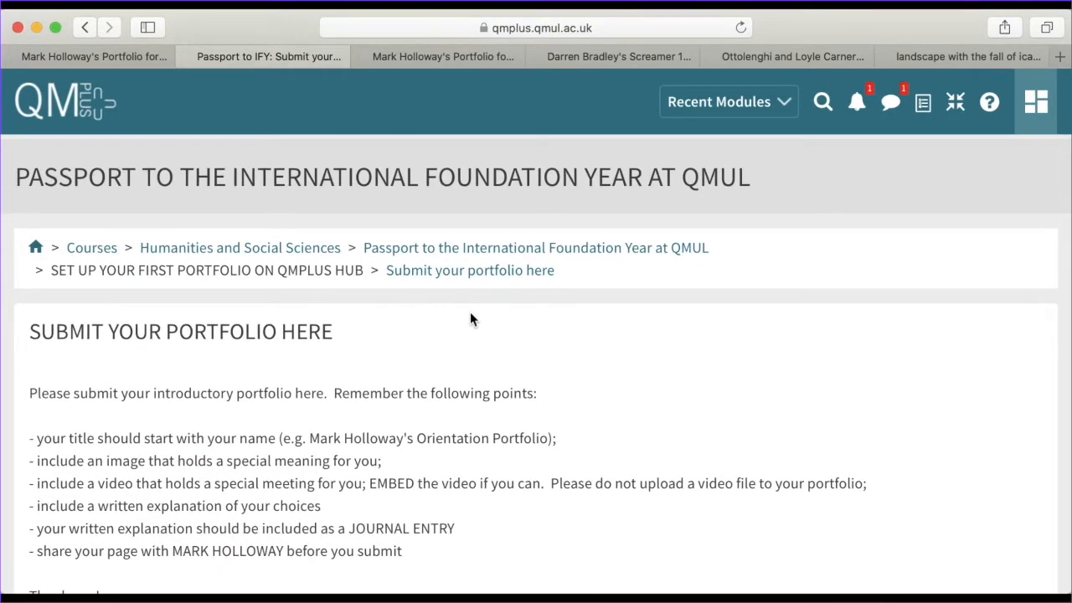
pyautogui.click(55, 27)
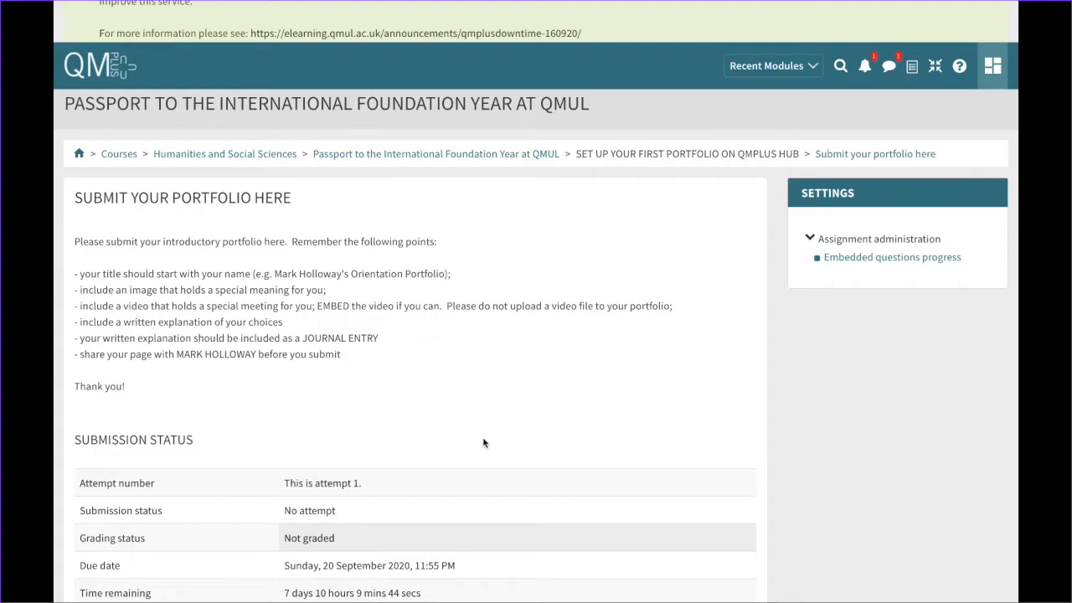
pyautogui.scroll(-1, 482, 442)
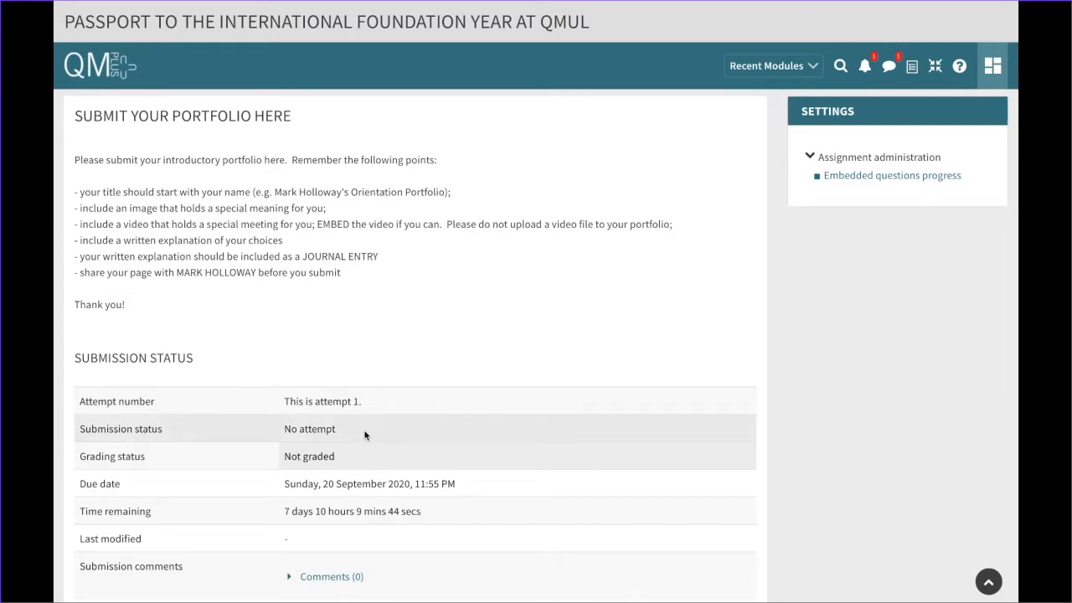
pyautogui.scroll(1, 282, 367)
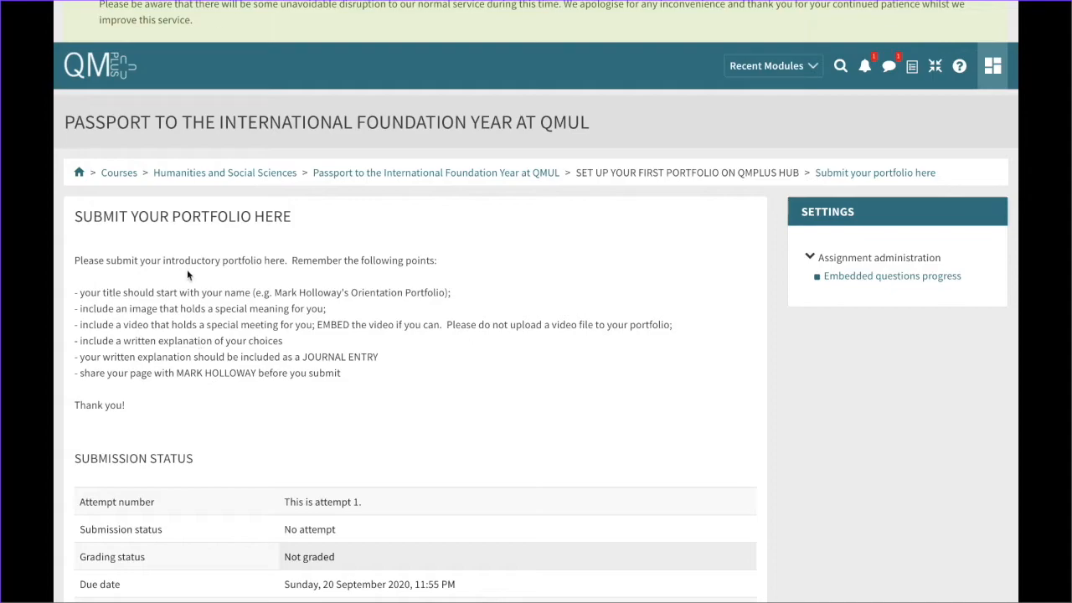
pyautogui.scroll(-5, 188, 385)
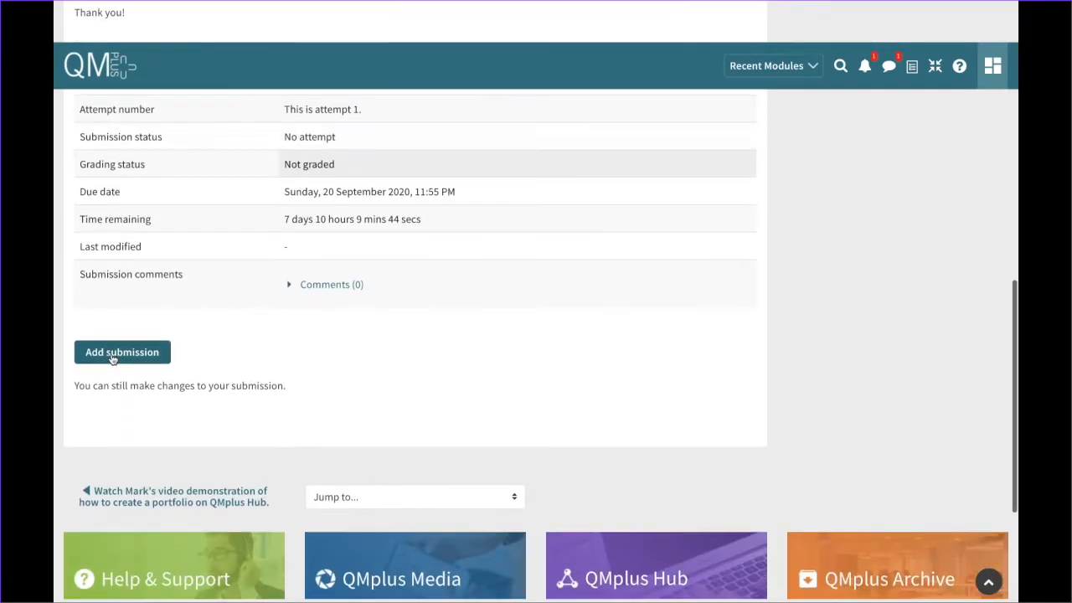
# Add a submission and select the Portfolio for Orientation 2020 page from the QMplus Hub list
pyautogui.click(112, 353)
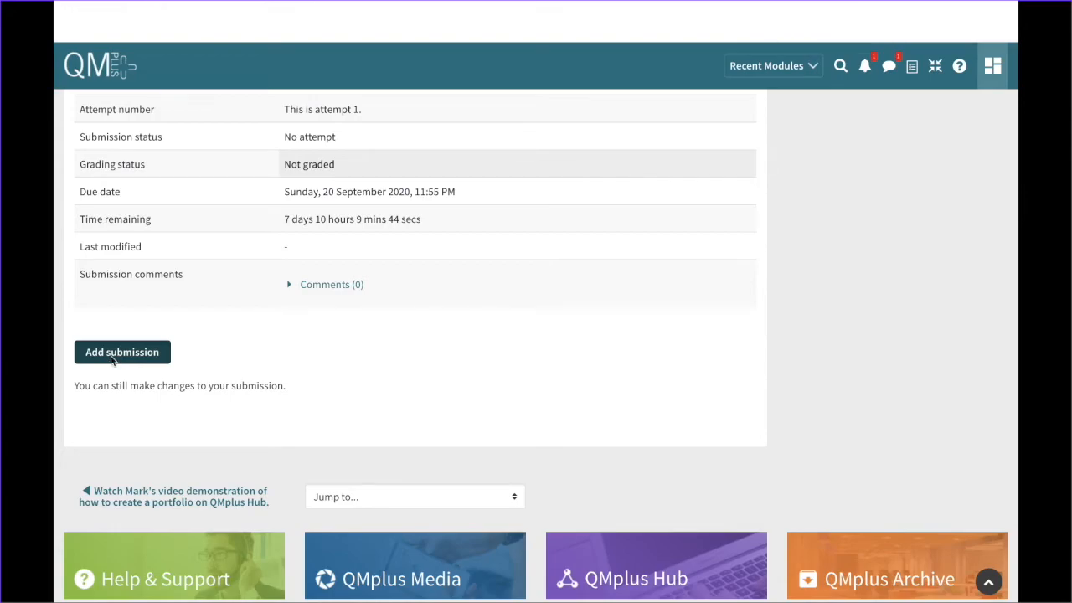
pyautogui.scroll(-5, 536, 383)
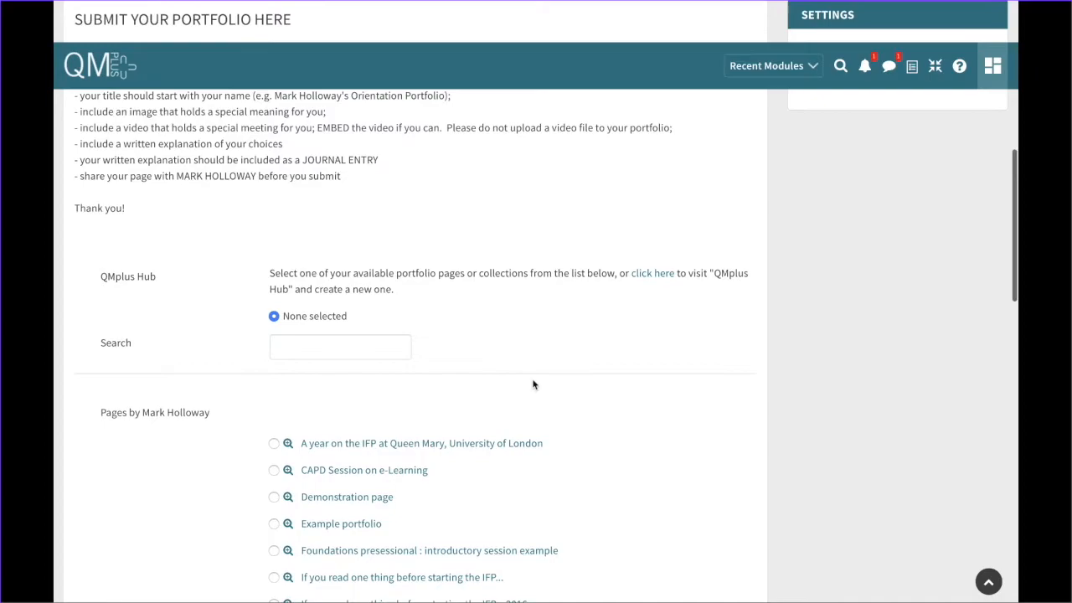
pyautogui.scroll(-1, 411, 396)
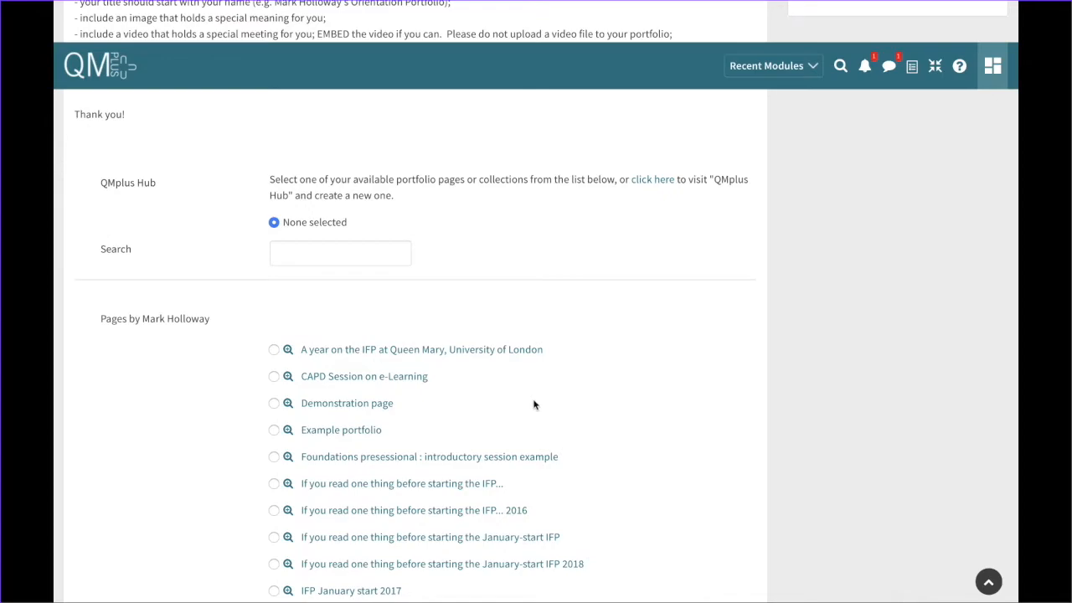
pyautogui.scroll(-1, 533, 406)
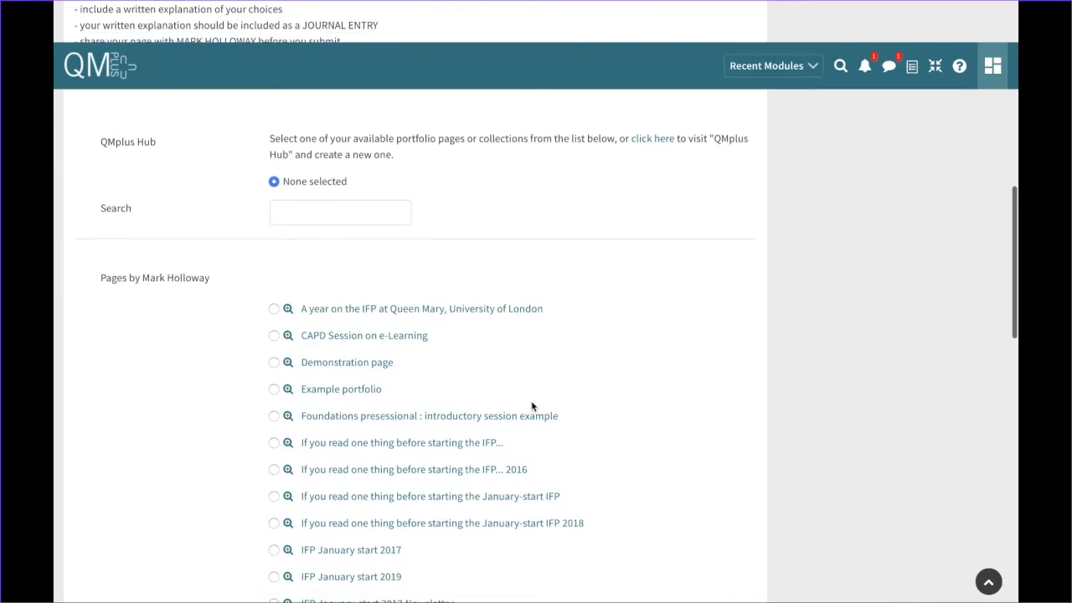
pyautogui.scroll(-3, 530, 406)
pyautogui.scroll(-7, 531, 406)
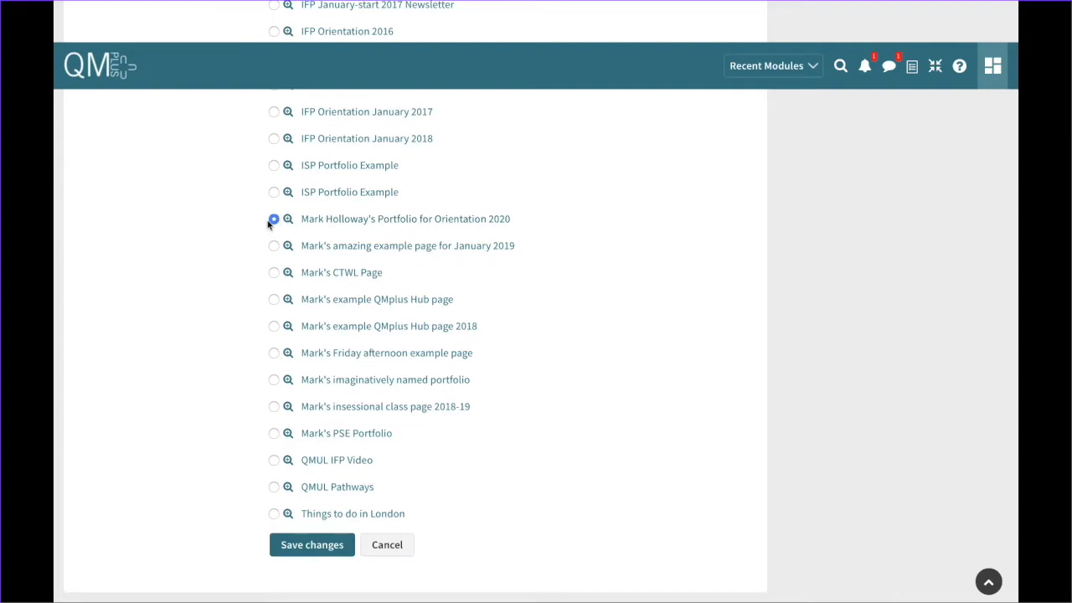
# Save the Portfolio for Orientation 2020 draft, check it is attached, then submit the assignment
pyautogui.click(306, 545)
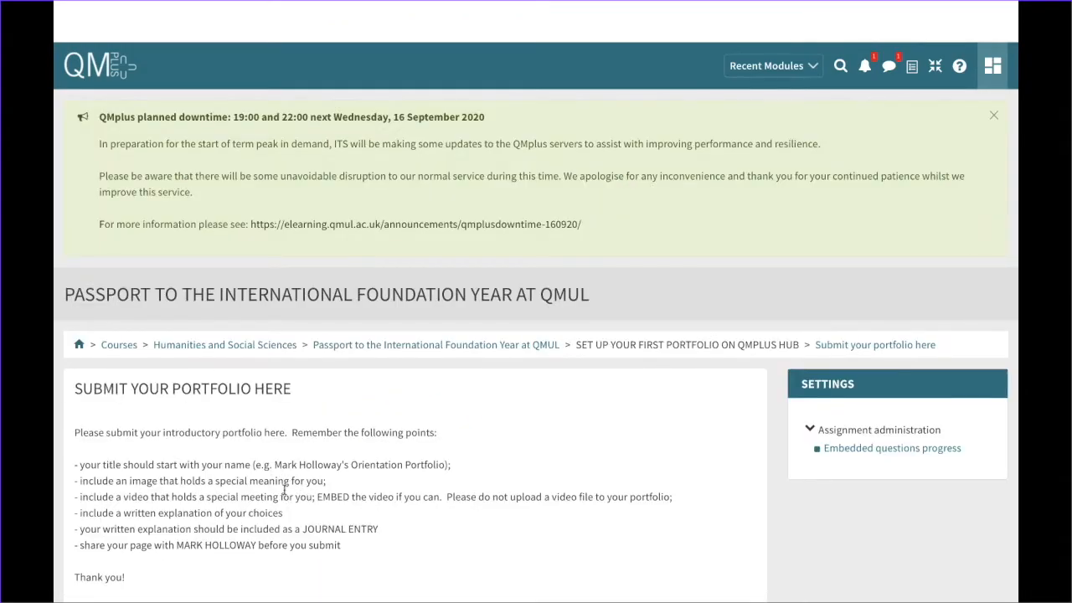
pyautogui.scroll(-6, 285, 493)
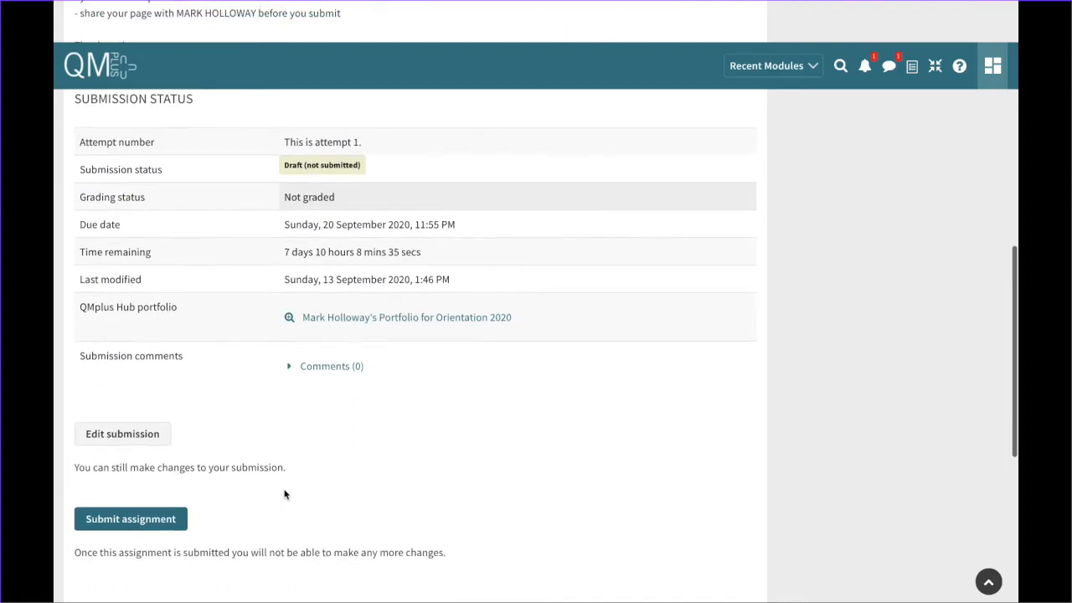
pyautogui.scroll(1, 284, 495)
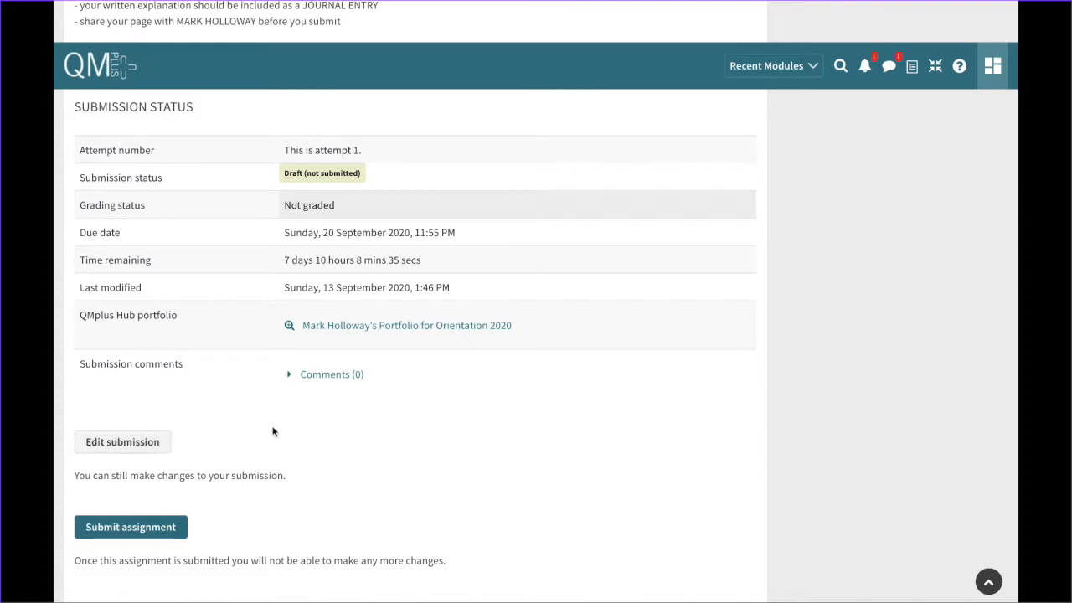
pyautogui.scroll(1, 273, 431)
pyautogui.scroll(-1, 273, 431)
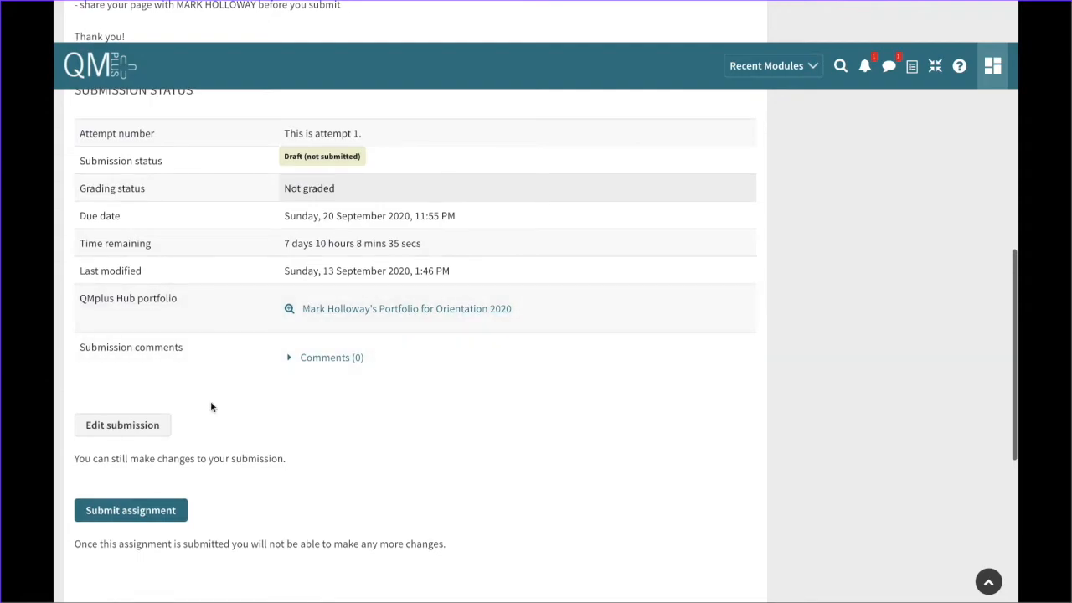
pyautogui.click(132, 513)
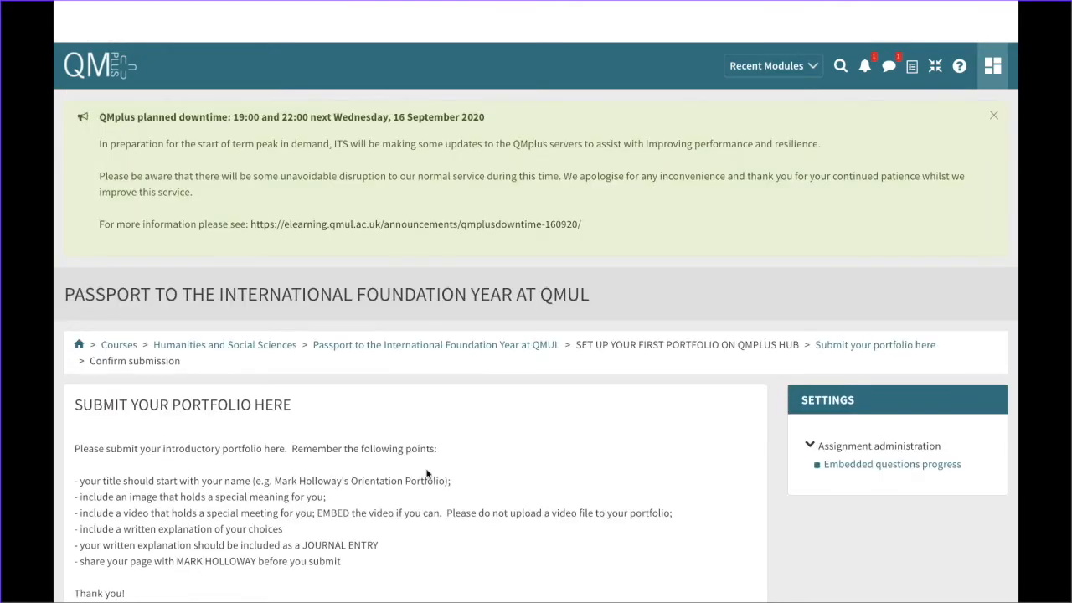
# Confirm the submission and verify the status reads Submitted for grading, attempt 1
pyautogui.scroll(-5, 426, 475)
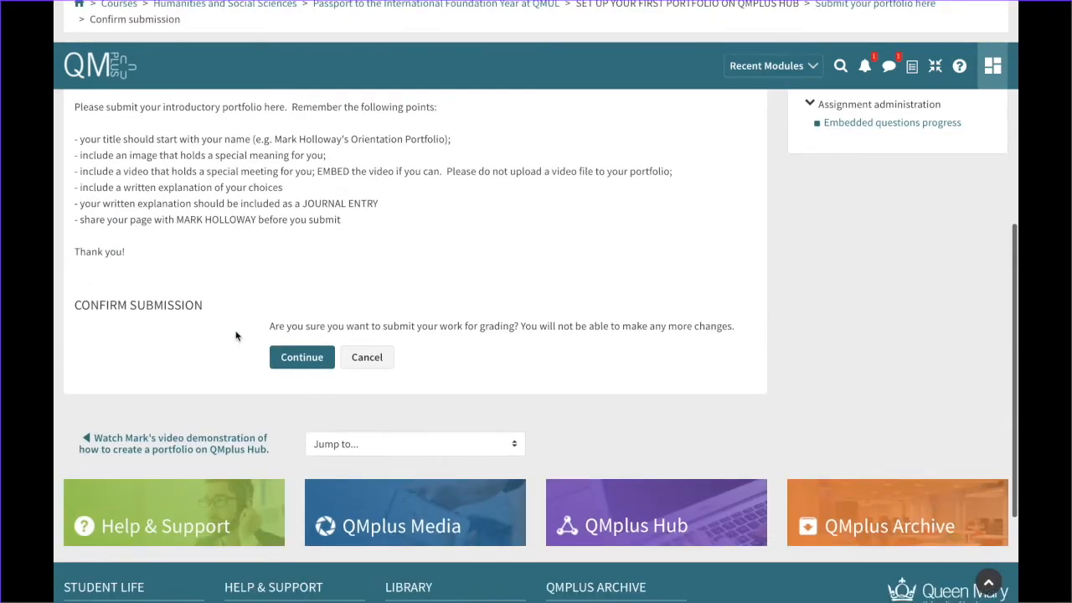
pyautogui.scroll(3, 215, 347)
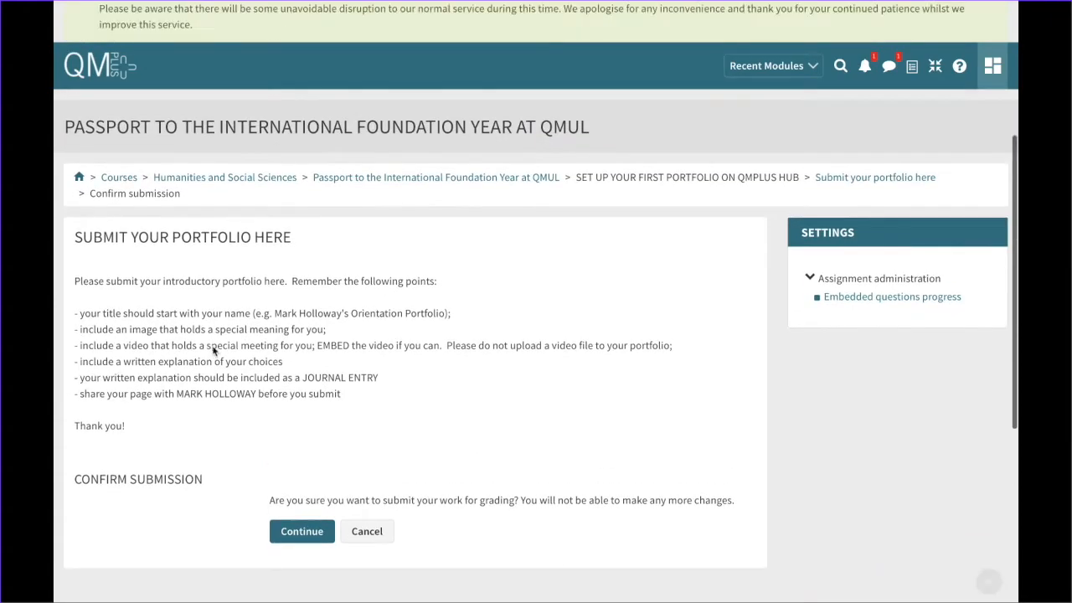
pyautogui.scroll(1, 214, 352)
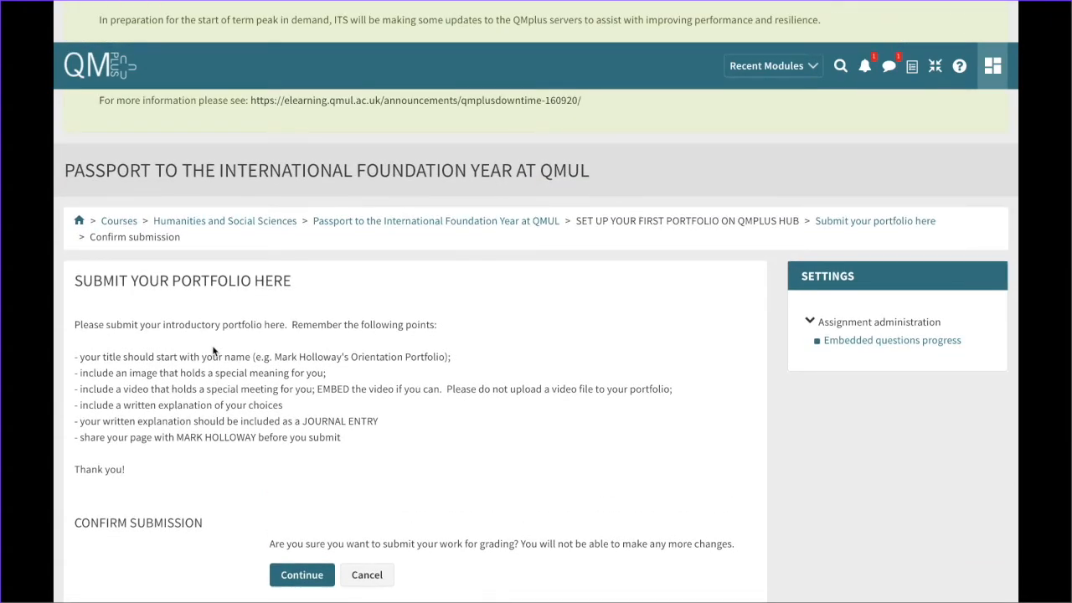
pyautogui.scroll(-2, 214, 352)
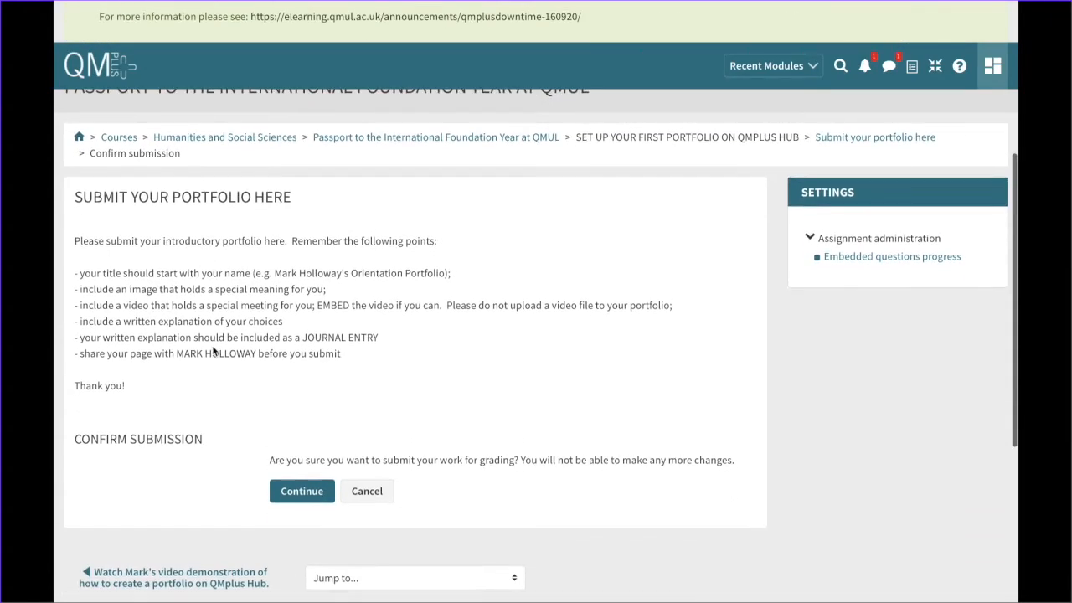
pyautogui.click(297, 492)
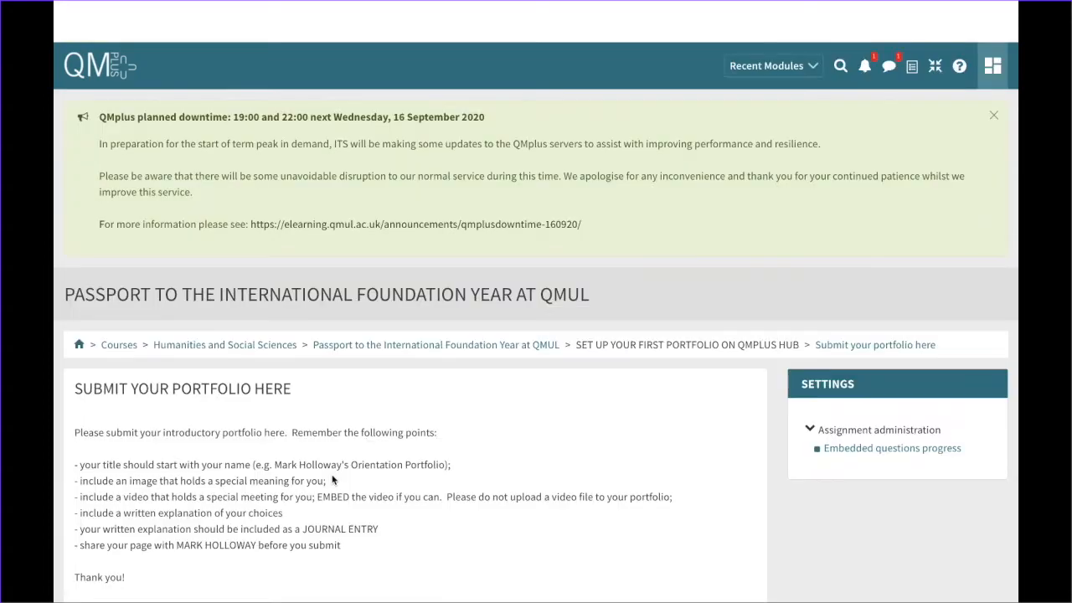
pyautogui.scroll(-6, 308, 451)
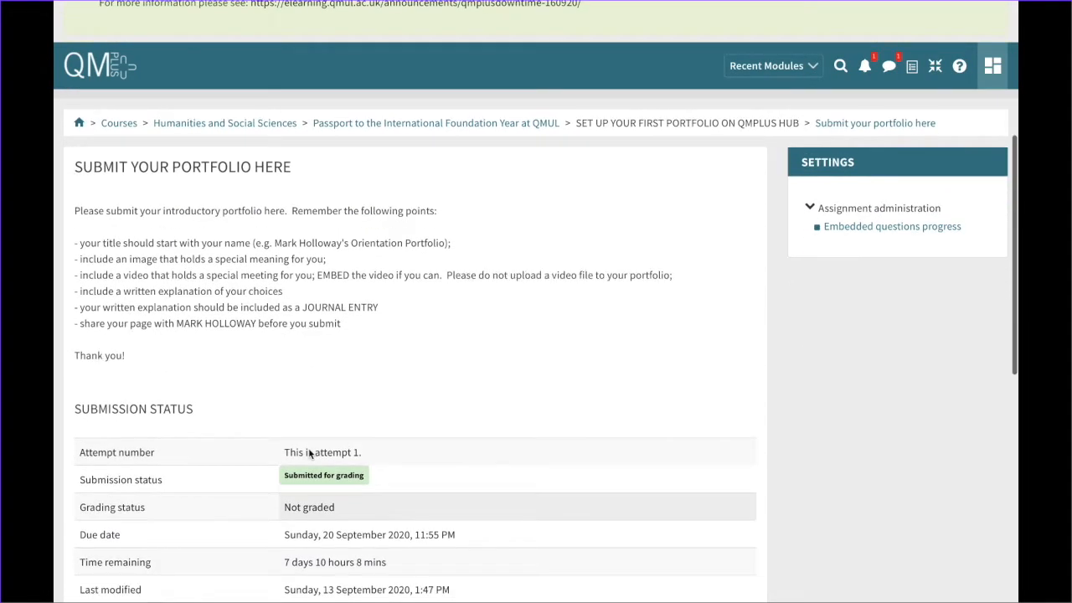